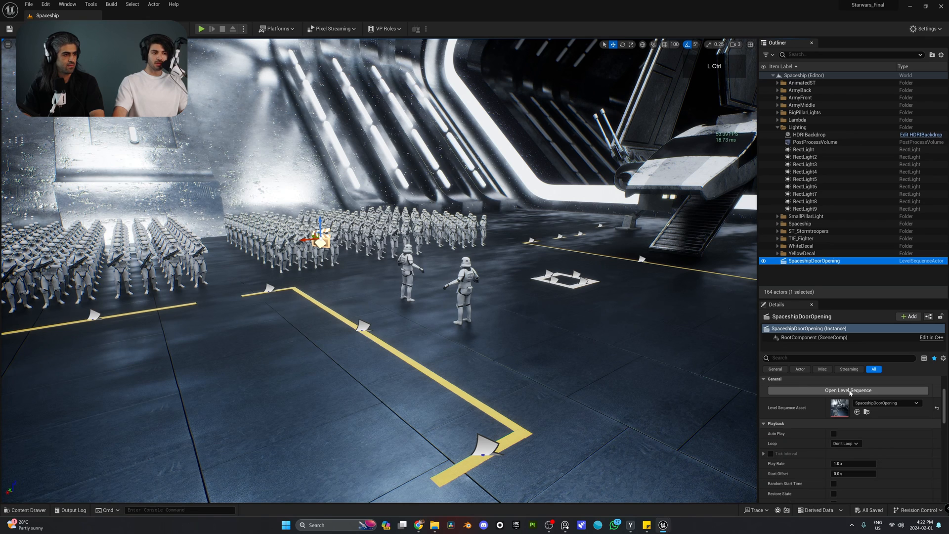
- Open the SpaceshipDoorOpening level sequence from the Sequencer content folder
{"action": "key", "text": "ctrl+space"}
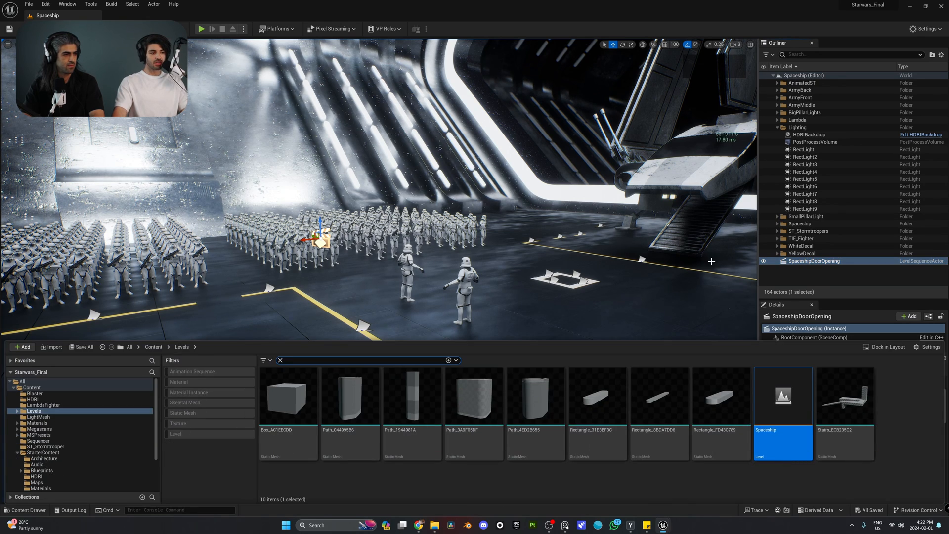
{"action": "left_click", "coordinate": [43, 440]}
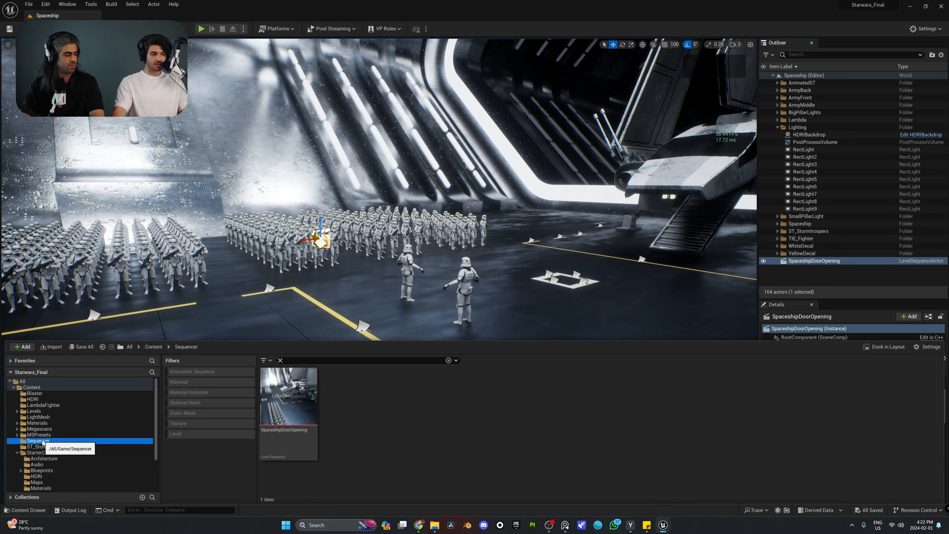
{"action": "left_click", "coordinate": [282, 398]}
{"action": "double_click", "coordinate": [282, 398]}
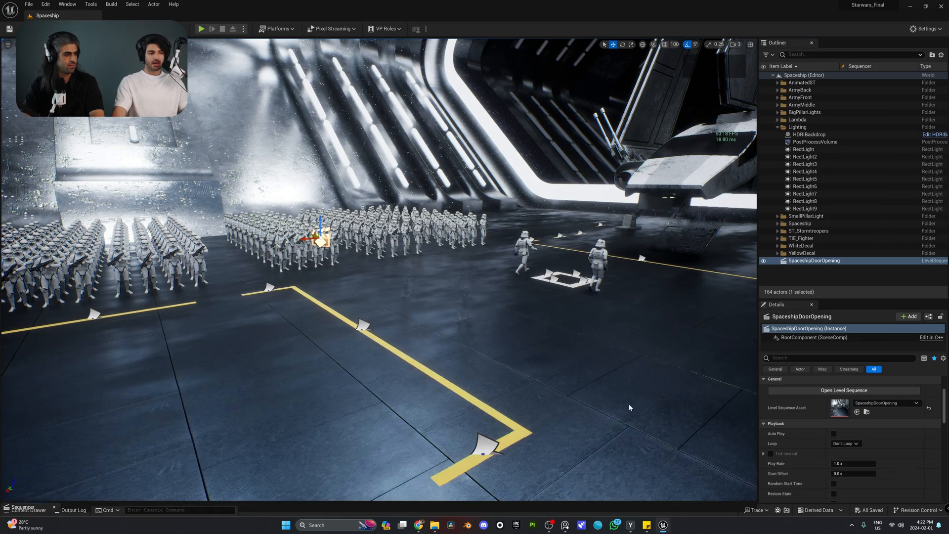
- Enlarge the Sequencer area below the viewport so that its tracks and timeline can be read
{"action": "key", "text": "d"}
{"action": "right_click_drag", "start_coordinate": [418, 418], "coordinate": [435, 410]}
{"action": "scroll", "coordinate": [417, 418], "scroll_direction": "down", "scroll_amount": 2}
{"action": "key", "text": "w"}
{"action": "key", "text": "d"}
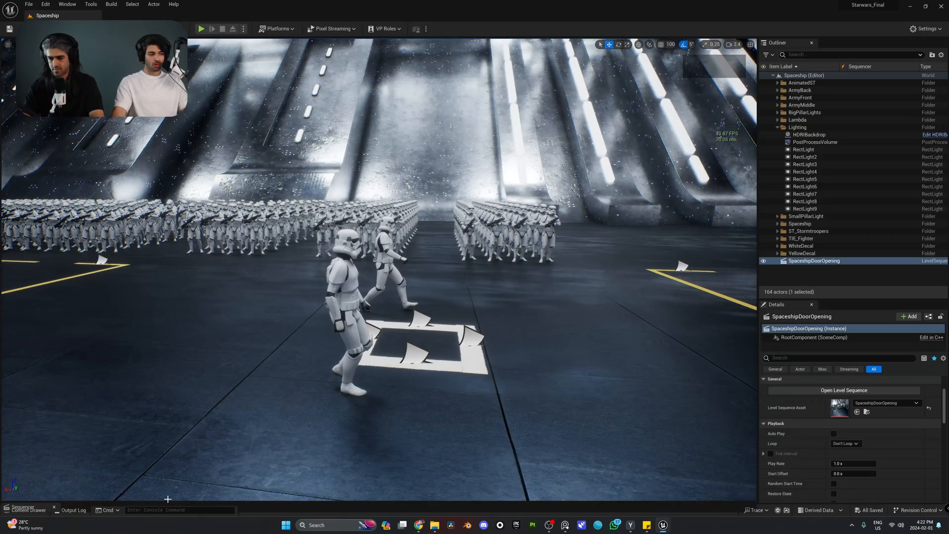
{"action": "left_click_drag", "start_coordinate": [165, 501], "coordinate": [174, 359]}
{"action": "right_click_drag", "start_coordinate": [398, 144], "coordinate": [507, 159]}
{"action": "key", "text": "s"}
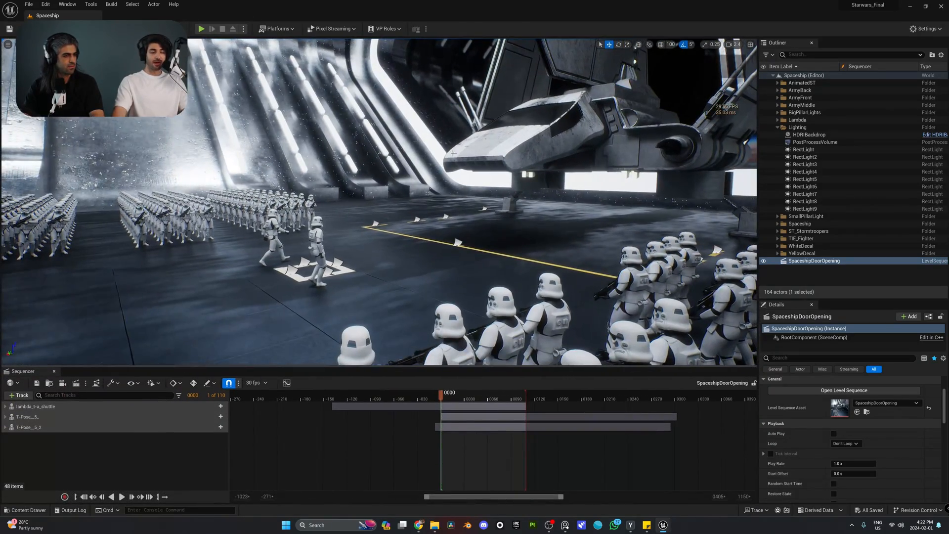
- Load an editor layout that keeps the Sequencer docked below the viewport
{"action": "left_click", "coordinate": [67, 4]}
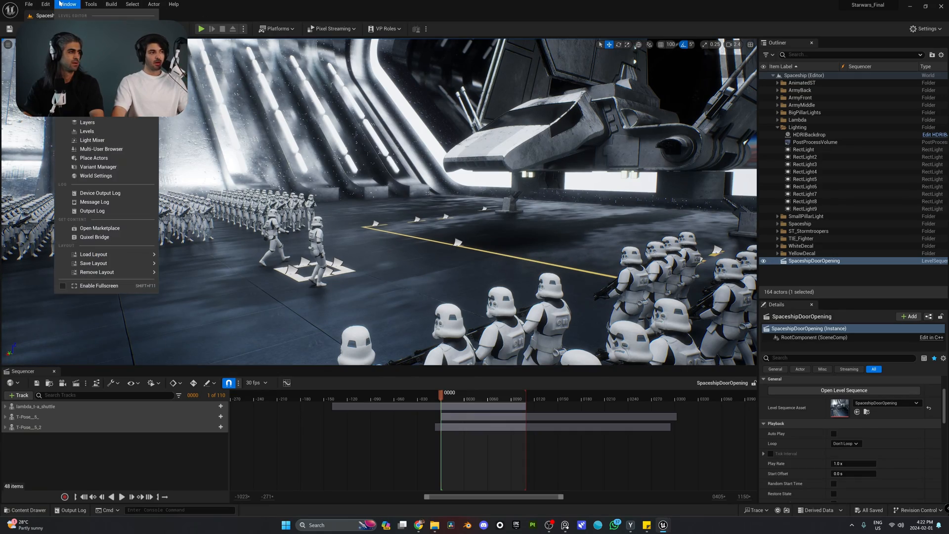
{"action": "left_click", "coordinate": [256, 262]}
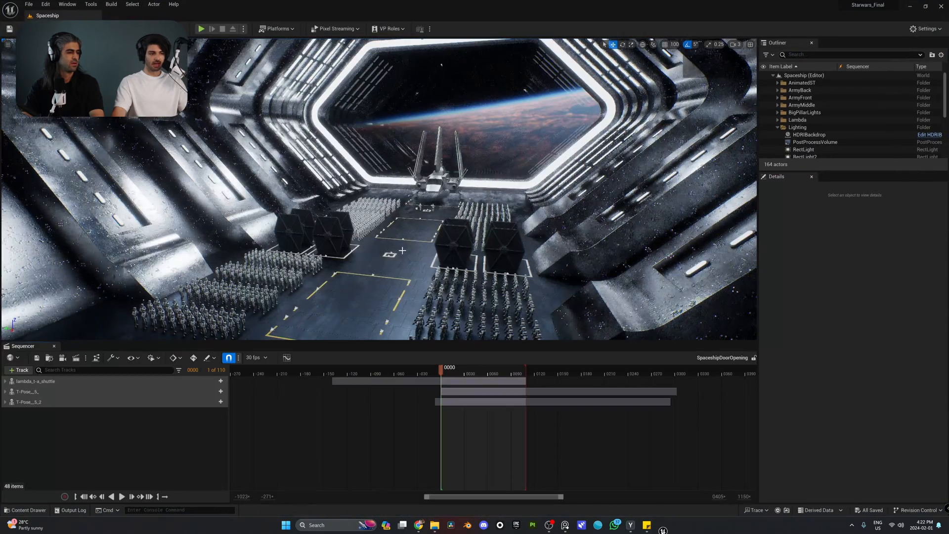
{"action": "right_click_drag", "start_coordinate": [474, 198], "coordinate": [470, 202]}
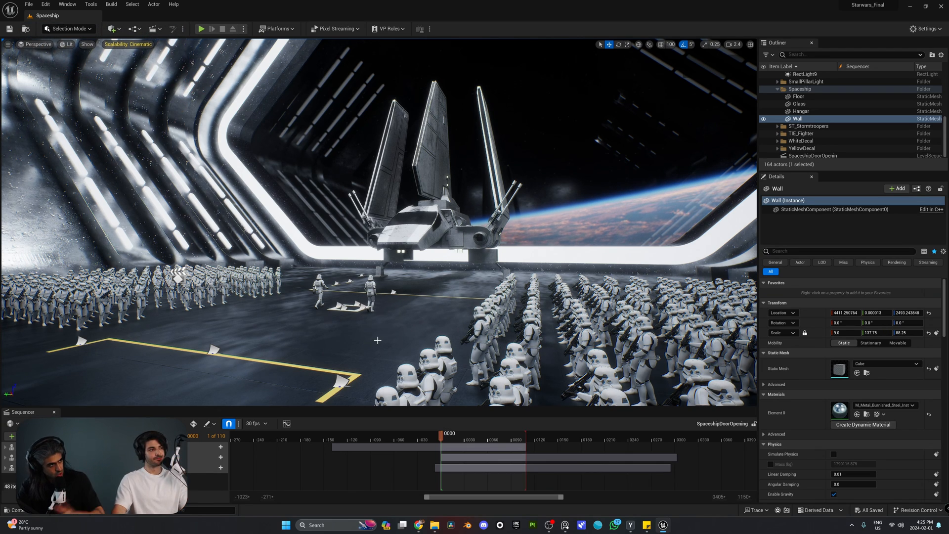
- Add a Cine Camera Actor to the hangar and raise it to a Z location of about 152
{"action": "left_click", "coordinate": [116, 31]}
{"action": "mouse_move", "coordinate": [168, 114]}
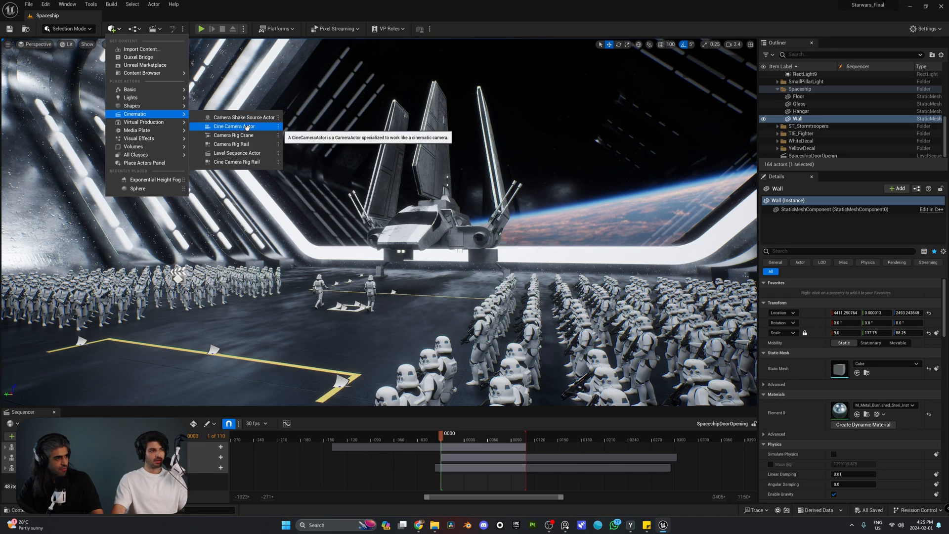
{"action": "left_click", "coordinate": [234, 126]}
{"action": "key", "text": "w"}
{"action": "right_click_drag", "start_coordinate": [309, 338], "coordinate": [309, 338]}
{"action": "left_click_drag", "start_coordinate": [330, 267], "coordinate": [328, 158]}
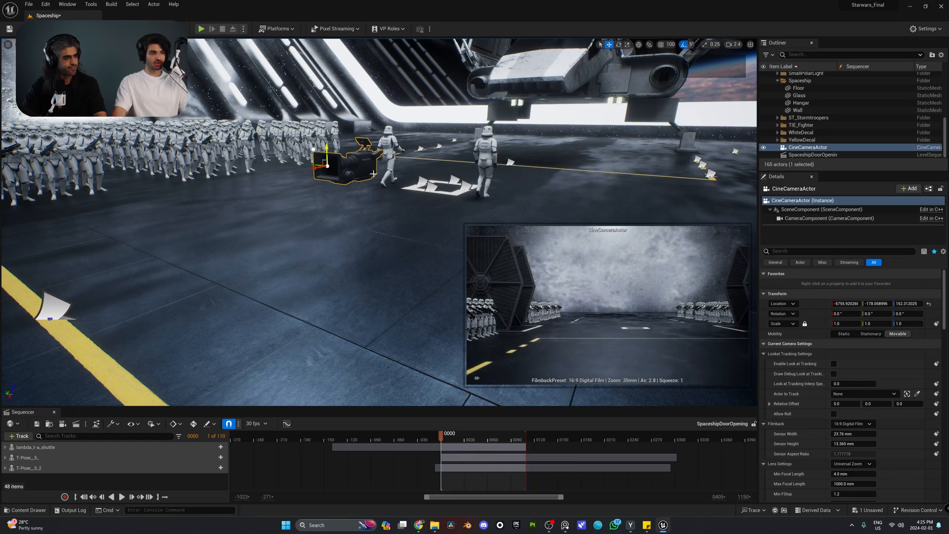
- Rotate the cine camera around its vertical axis by about 180° so it faces the shuttle
{"action": "right_click_drag", "start_coordinate": [296, 215], "coordinate": [296, 215]}
{"action": "key", "text": "e"}
{"action": "key", "text": "e"}
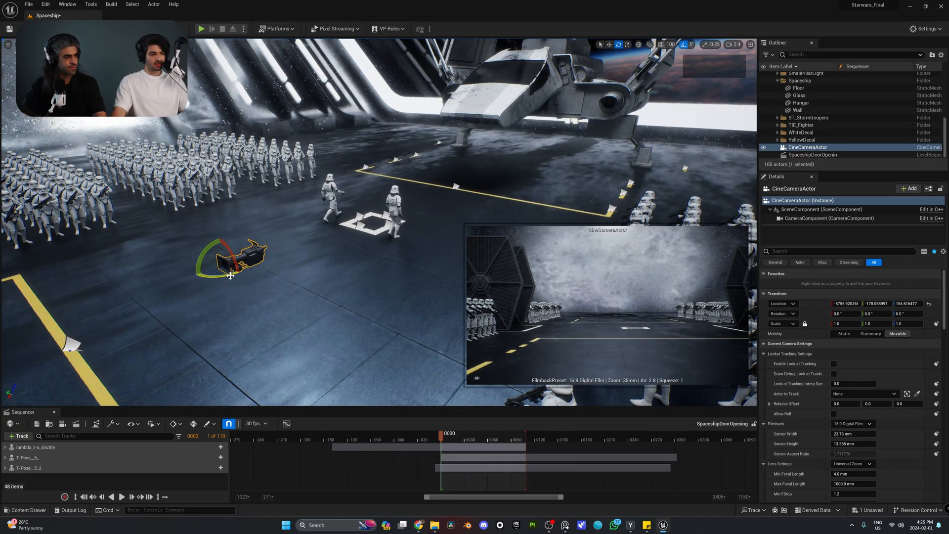
{"action": "left_click_drag", "start_coordinate": [230, 275], "coordinate": [250, 254]}
- Move the cine camera onto the white floor square between the two walking stormtroopers, at about X -6435, Y -1, Z 25
{"action": "right_click_drag", "start_coordinate": [214, 209], "coordinate": [133, 212]}
{"action": "key", "text": "d"}
{"action": "key", "text": "w"}
{"action": "left_click_drag", "start_coordinate": [258, 180], "coordinate": [519, 164]}
{"action": "right_click_drag", "start_coordinate": [518, 163], "coordinate": [618, 192]}
{"action": "key", "text": "a"}
{"action": "right_click_drag", "start_coordinate": [356, 148], "coordinate": [356, 201]}
{"action": "left_click_drag", "start_coordinate": [345, 200], "coordinate": [300, 230]}
{"action": "right_click_drag", "start_coordinate": [354, 204], "coordinate": [232, 198]}
{"action": "key", "text": "w"}
{"action": "key", "text": "e"}
{"action": "mouse_move", "coordinate": [391, 216]}
{"action": "right_mouse_down"}
{"action": "mouse_move", "coordinate": [415, 237]}
{"action": "mouse_move", "coordinate": [390, 215]}
{"action": "right_mouse_up"}
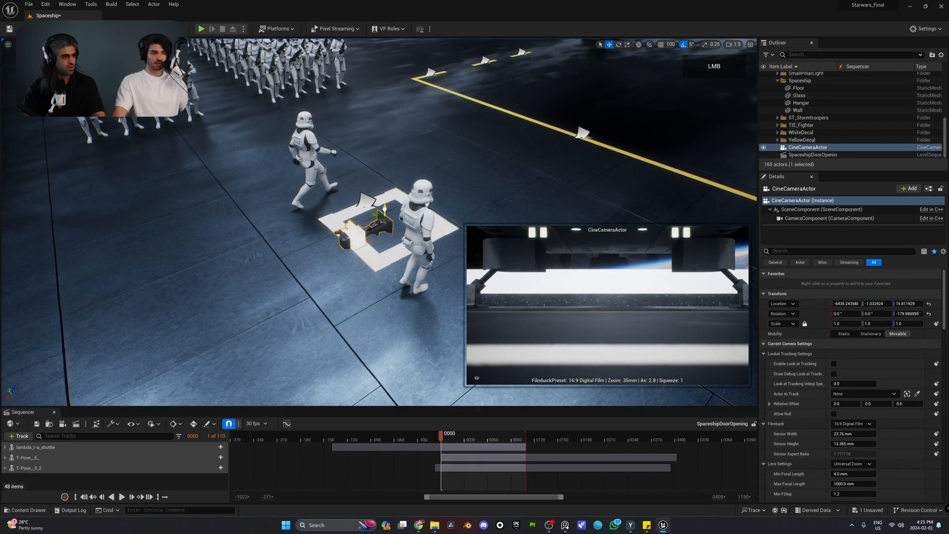
{"action": "left_click_drag", "start_coordinate": [384, 211], "coordinate": [383, 206]}
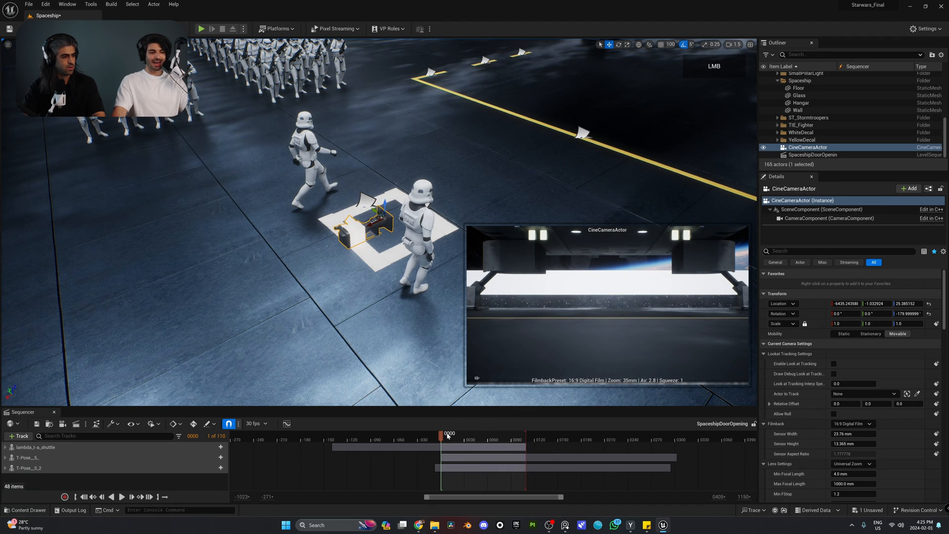
- Raise the cine camera to a Z location of about 157 using the open ramp at frame 68, and return to frame 3
{"action": "left_click_drag", "start_coordinate": [448, 435], "coordinate": [493, 435]}
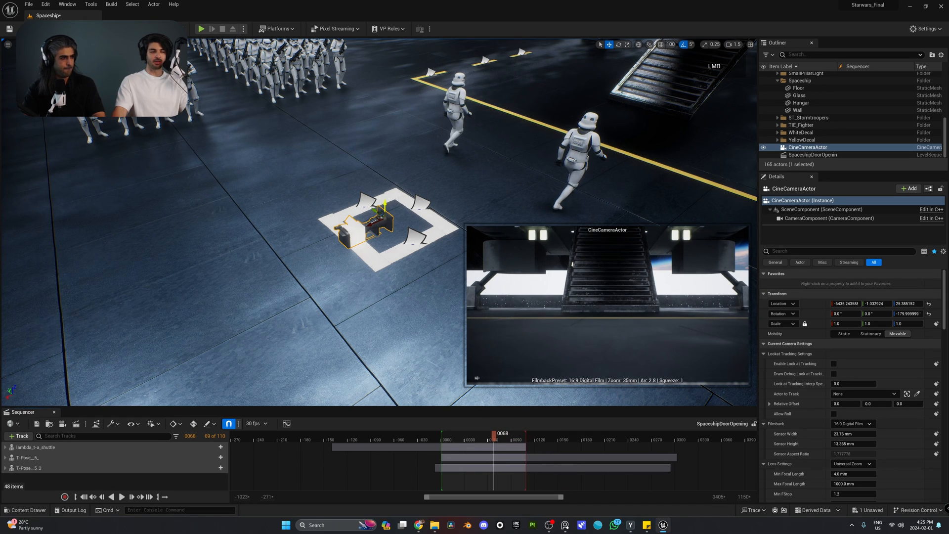
{"action": "left_click_drag", "start_coordinate": [388, 204], "coordinate": [362, 137]}
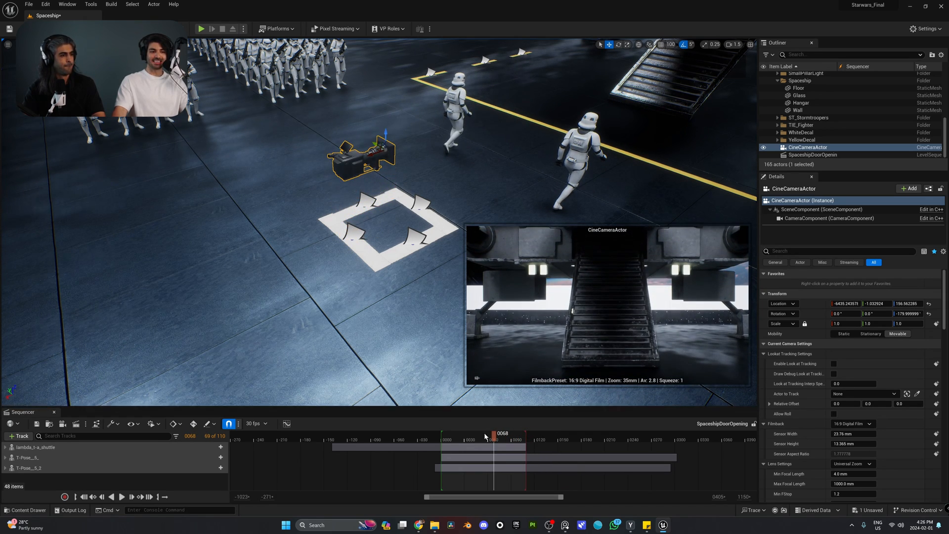
{"action": "left_click_drag", "start_coordinate": [493, 436], "coordinate": [445, 430]}
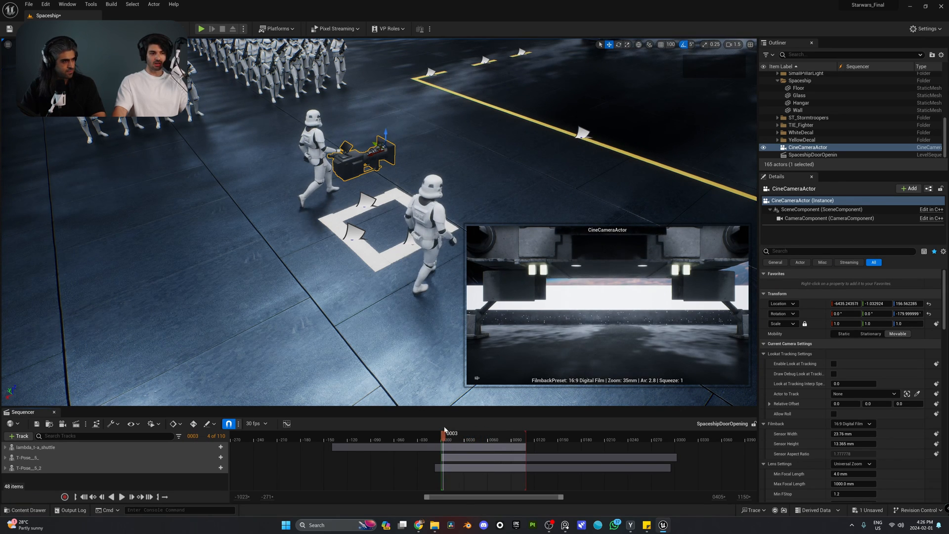
- Look at the shot through CineCameraActor in the viewport and return to the free perspective view
{"action": "left_click", "coordinate": [35, 45]}
{"action": "left_click", "coordinate": [58, 129]}
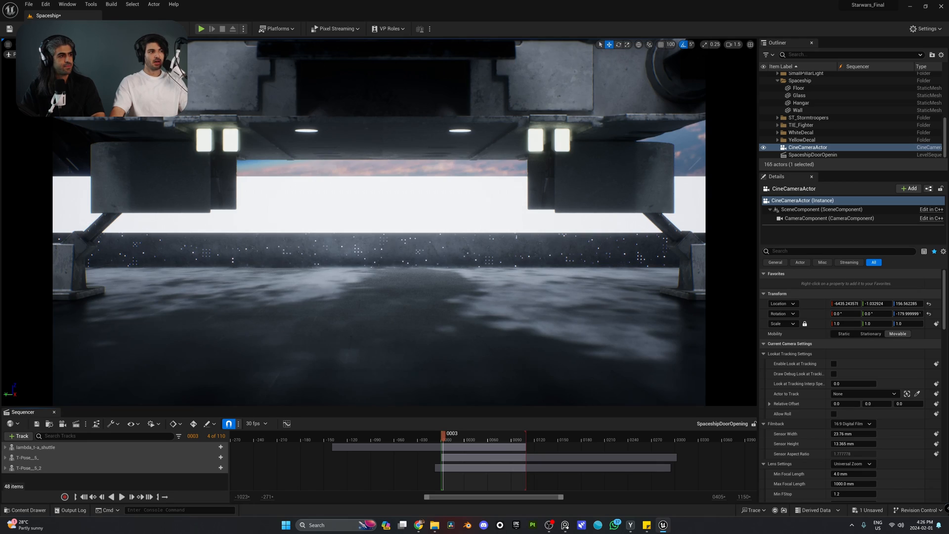
{"action": "left_click", "coordinate": [106, 54]}
{"action": "key", "text": "s"}
{"action": "right_click_drag", "start_coordinate": [389, 210], "coordinate": [277, 233]}
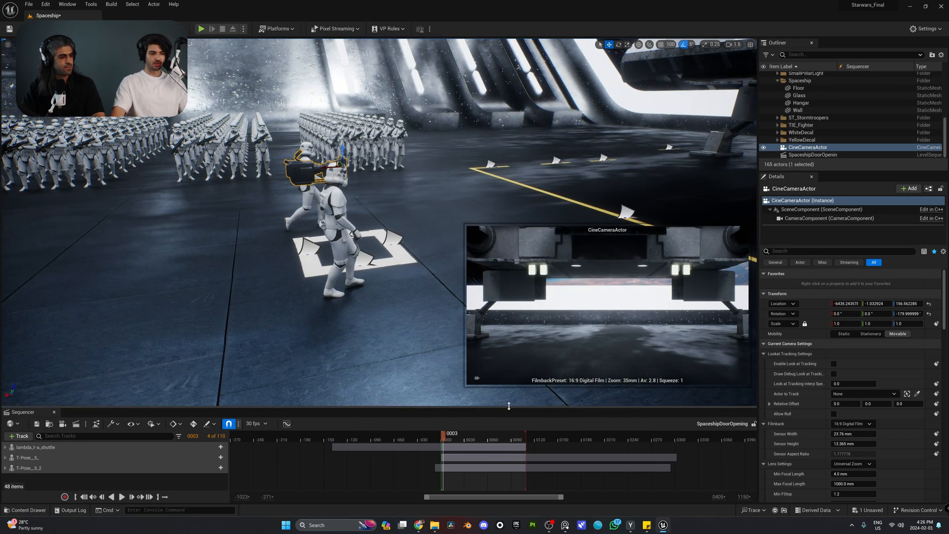
- Give the Sequencer area more height and move the playhead to frame 7
{"action": "left_click_drag", "start_coordinate": [509, 406], "coordinate": [508, 333]}
{"action": "left_click", "coordinate": [456, 366]}
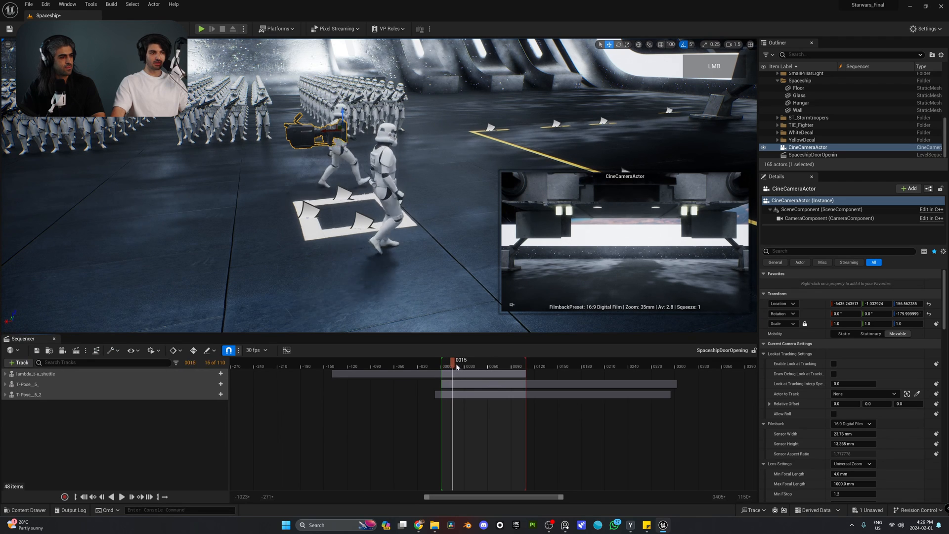
{"action": "mouse_move", "coordinate": [457, 366]}
{"action": "left_mouse_down"}
{"action": "mouse_move", "coordinate": [519, 366]}
{"action": "mouse_move", "coordinate": [446, 371]}
{"action": "left_mouse_up"}
- Pull the cine camera straight back from the walking stormtroopers to an X location of about -4926
{"action": "mouse_move", "coordinate": [332, 228]}
{"action": "right_mouse_down"}
{"action": "mouse_move", "coordinate": [352, 213]}
{"action": "mouse_move", "coordinate": [333, 231]}
{"action": "right_mouse_up"}
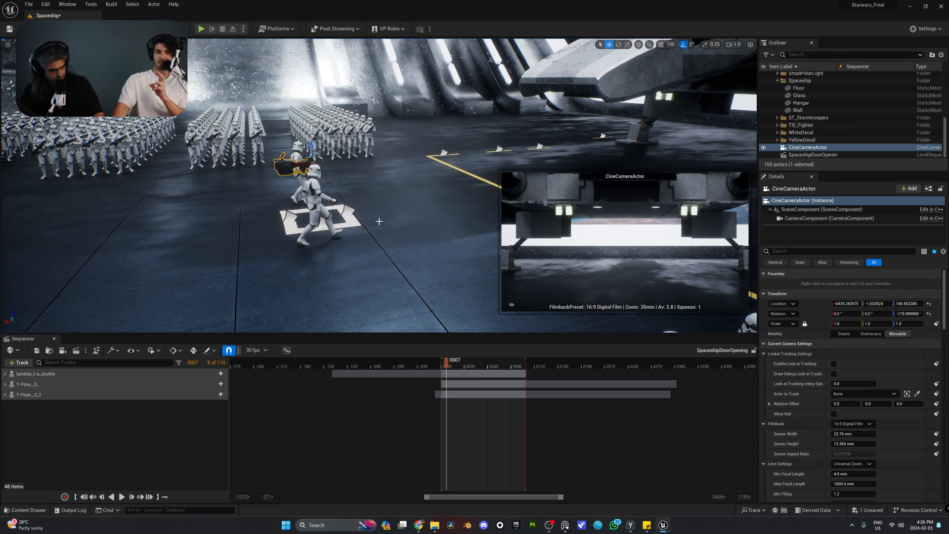
{"action": "right_click_drag", "start_coordinate": [316, 192], "coordinate": [325, 148]}
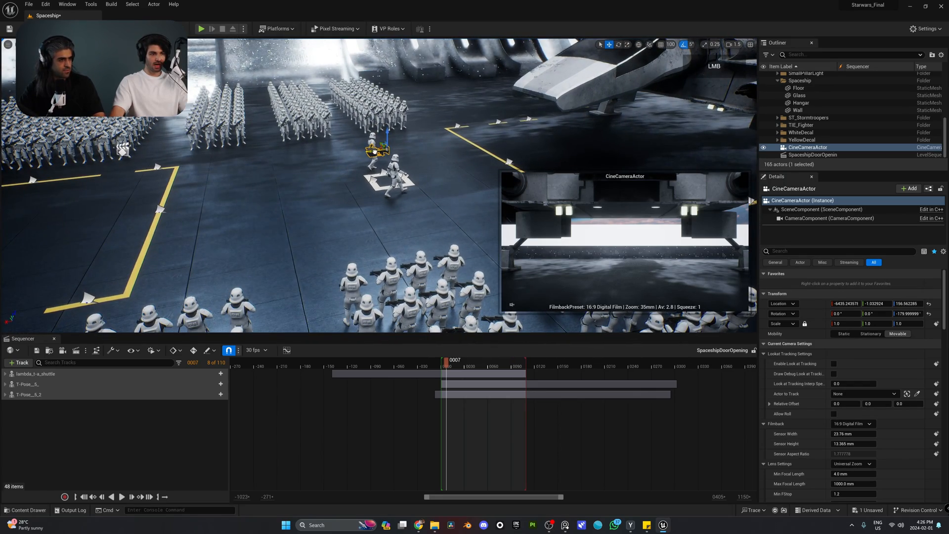
{"action": "left_click_drag", "start_coordinate": [370, 151], "coordinate": [146, 170]}
{"action": "left_click_drag", "start_coordinate": [211, 157], "coordinate": [93, 163]}
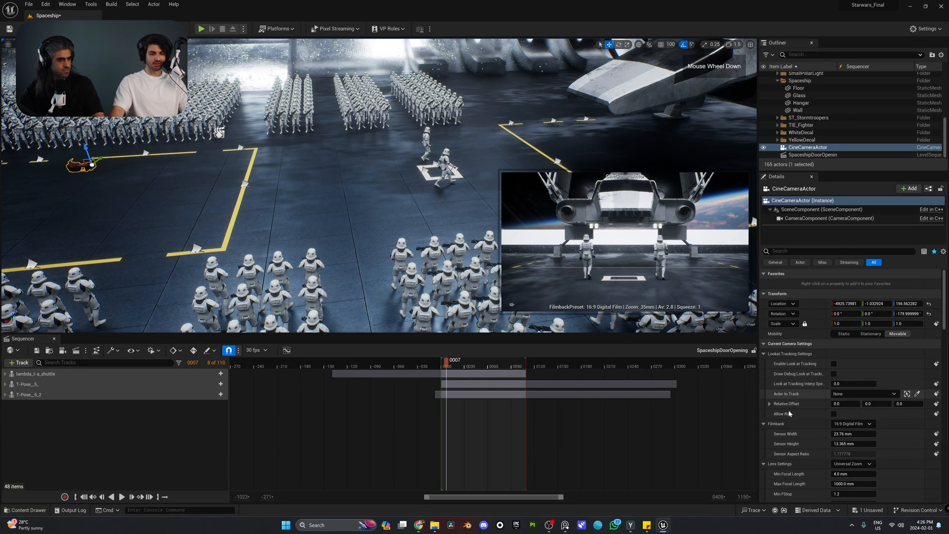
- Try current focal lengths of 25, 50 and 40 on the cine camera and set it back to 35
{"action": "scroll", "coordinate": [805, 396], "scroll_direction": "down", "scroll_amount": 6}
{"action": "left_click", "coordinate": [857, 410]}
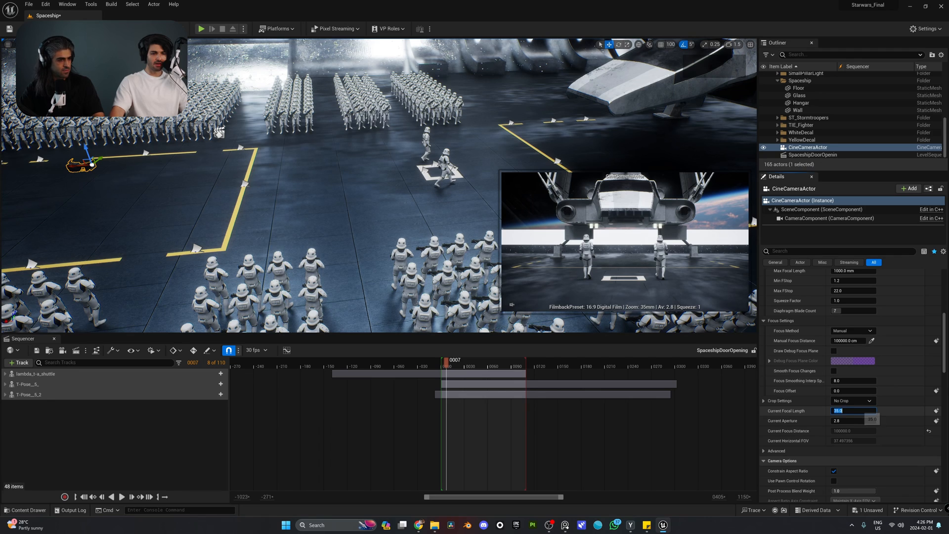
{"action": "type", "text": "25"}
{"action": "key", "text": "Return"}
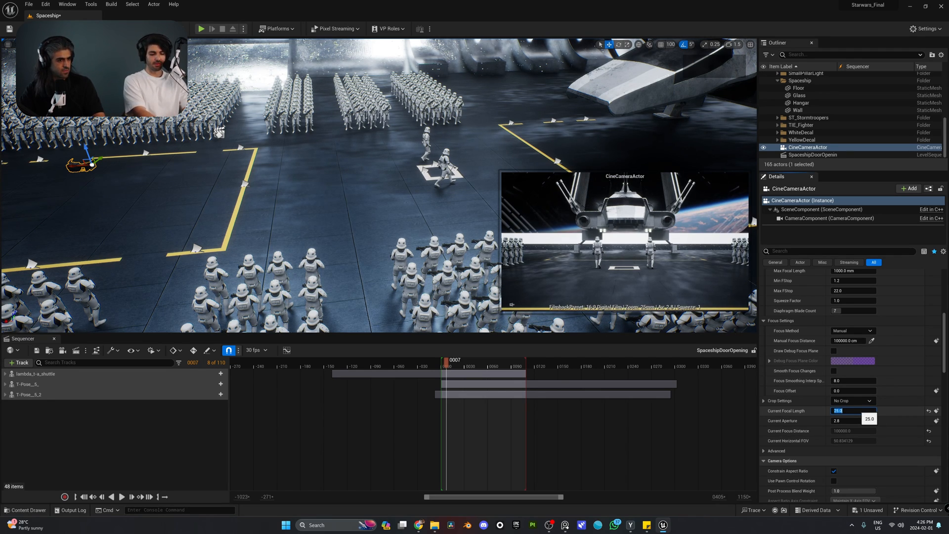
{"action": "type", "text": "50"}
{"action": "key", "text": "Return"}
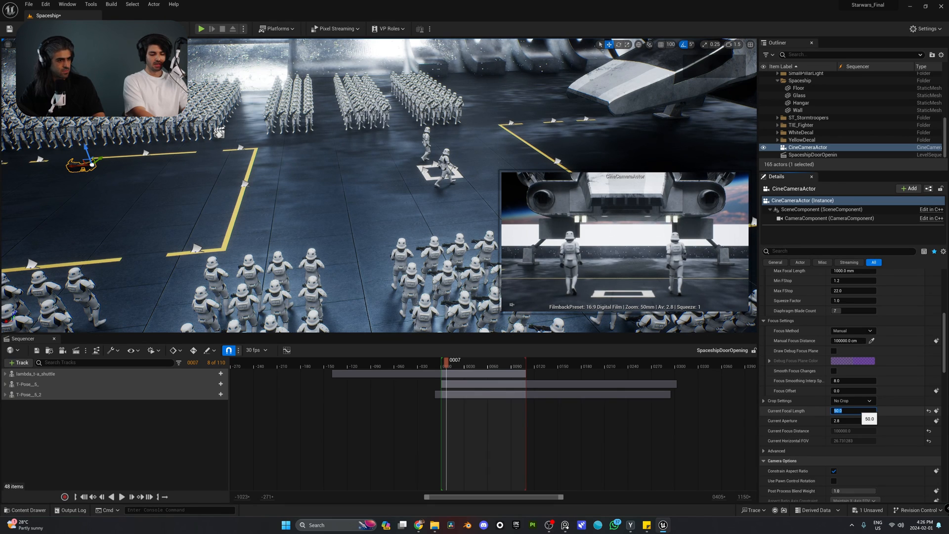
{"action": "type", "text": "40"}
{"action": "key", "text": "Return"}
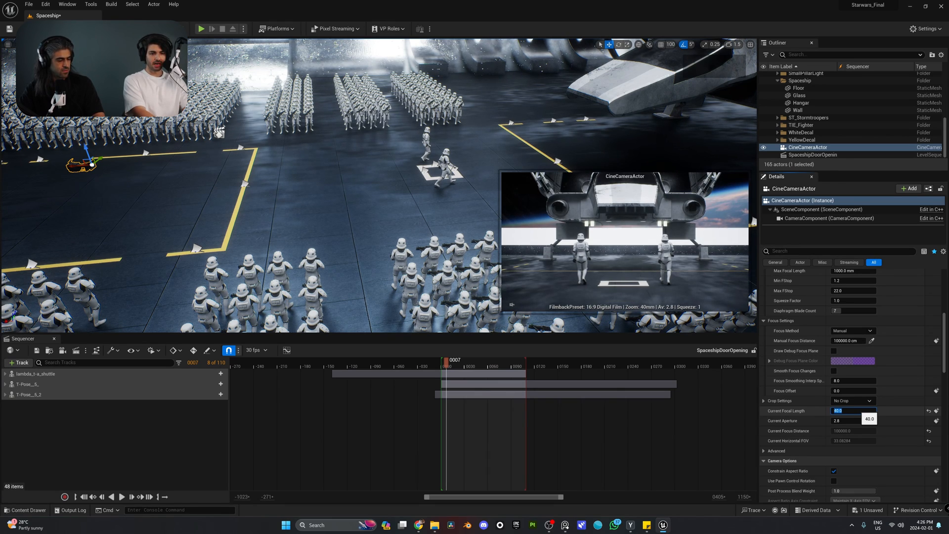
{"action": "type", "text": "35"}
{"action": "key", "text": "Return"}
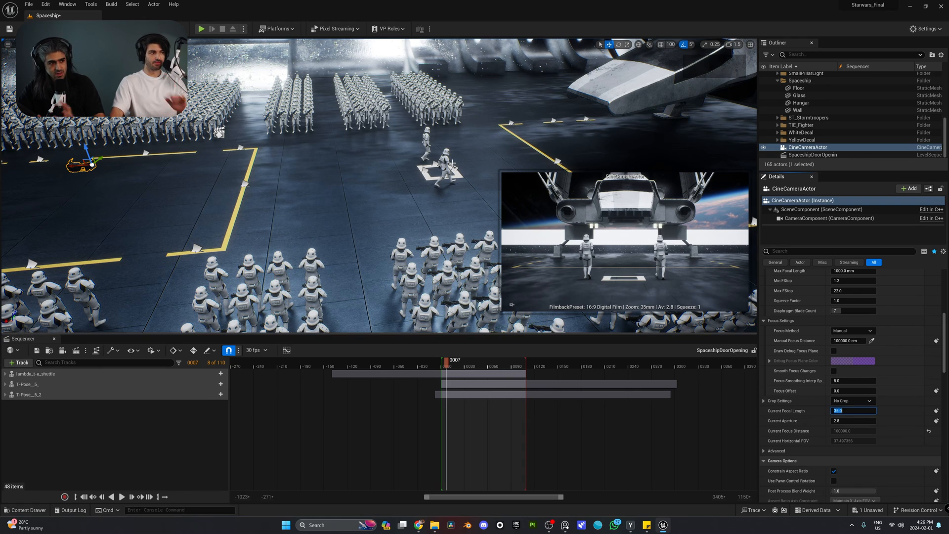
- Pull the cine camera farther back to the rear of the yellow floor rectangle and lower it closer to the floor
{"action": "right_click_drag", "start_coordinate": [80, 166], "coordinate": [55, 165]}
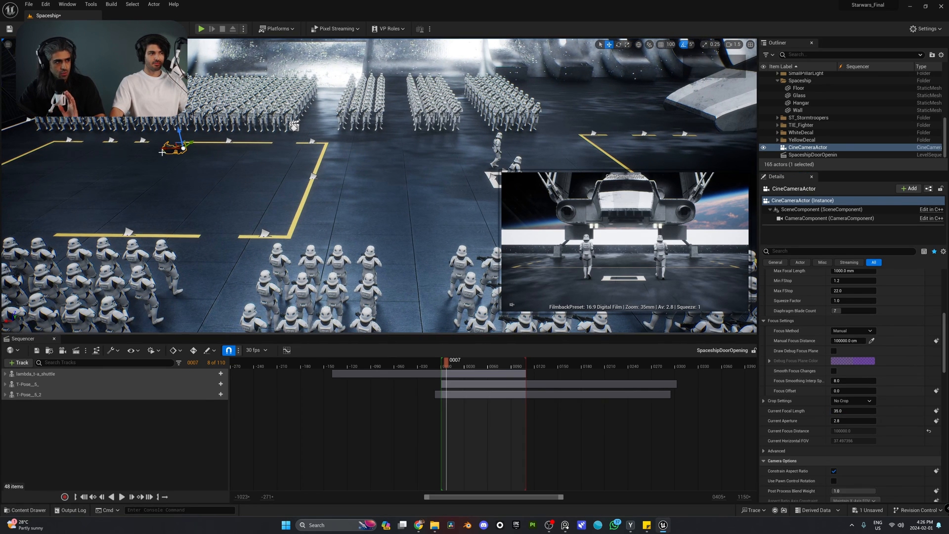
{"action": "left_click_drag", "start_coordinate": [169, 148], "coordinate": [32, 139]}
{"action": "right_click_drag", "start_coordinate": [46, 140], "coordinate": [22, 128]}
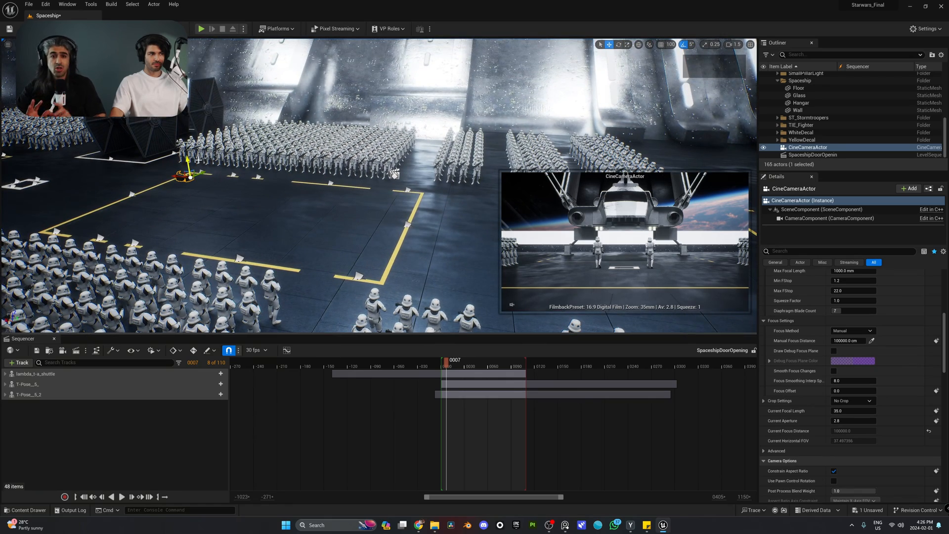
{"action": "left_click_drag", "start_coordinate": [186, 159], "coordinate": [183, 172]}
{"action": "right_click_drag", "start_coordinate": [198, 176], "coordinate": [259, 189]}
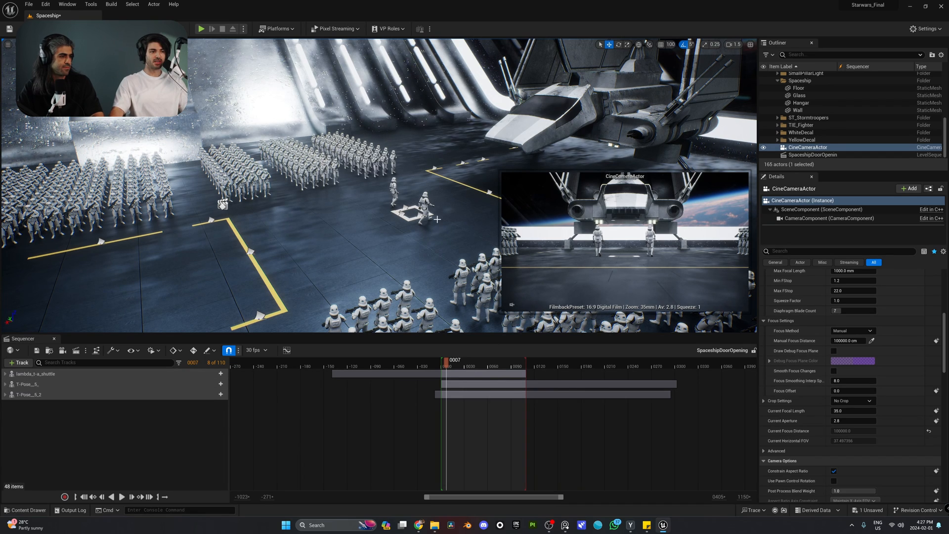
- Return the sequence playhead to the first frame, frame 0
{"action": "right_click_drag", "start_coordinate": [447, 234], "coordinate": [420, 236]}
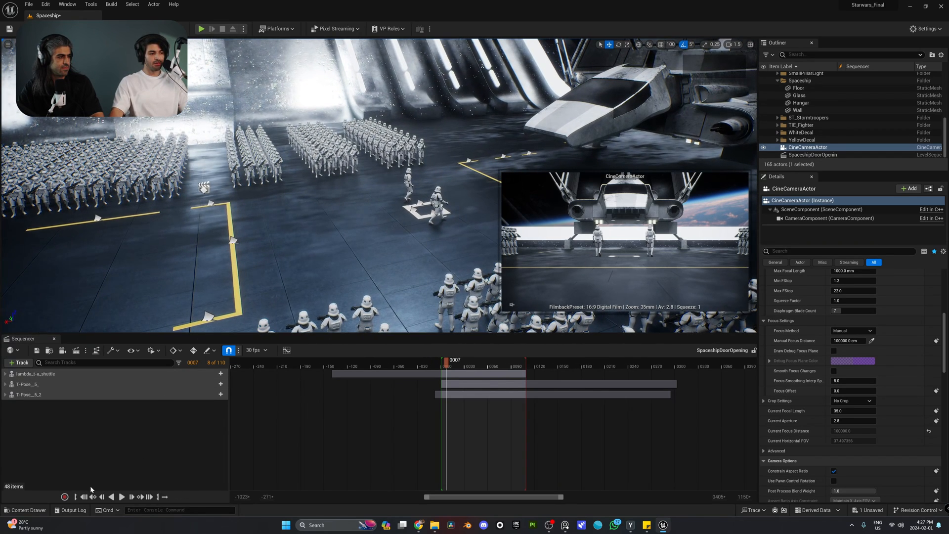
{"action": "left_click", "coordinate": [85, 496]}
{"action": "key", "text": "f"}
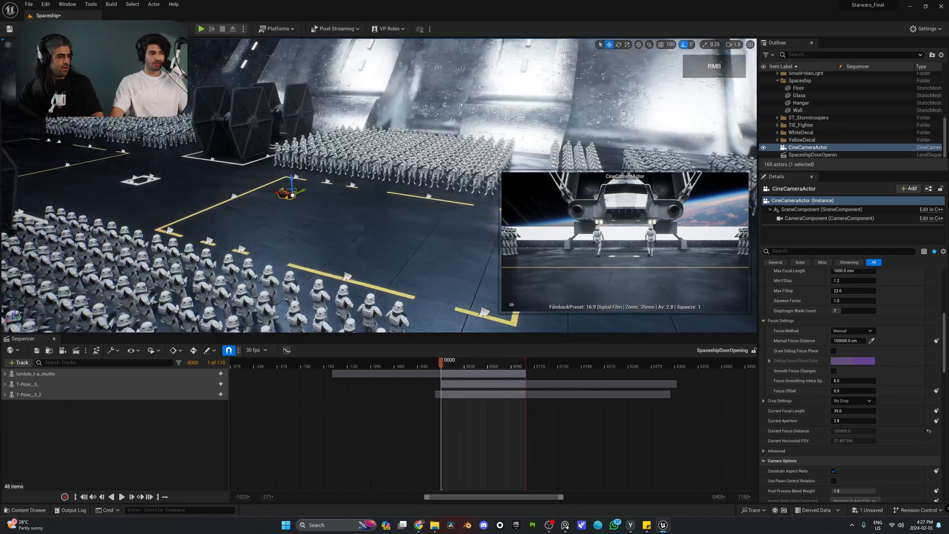
{"action": "right_click_drag", "start_coordinate": [342, 186], "coordinate": [425, 173]}
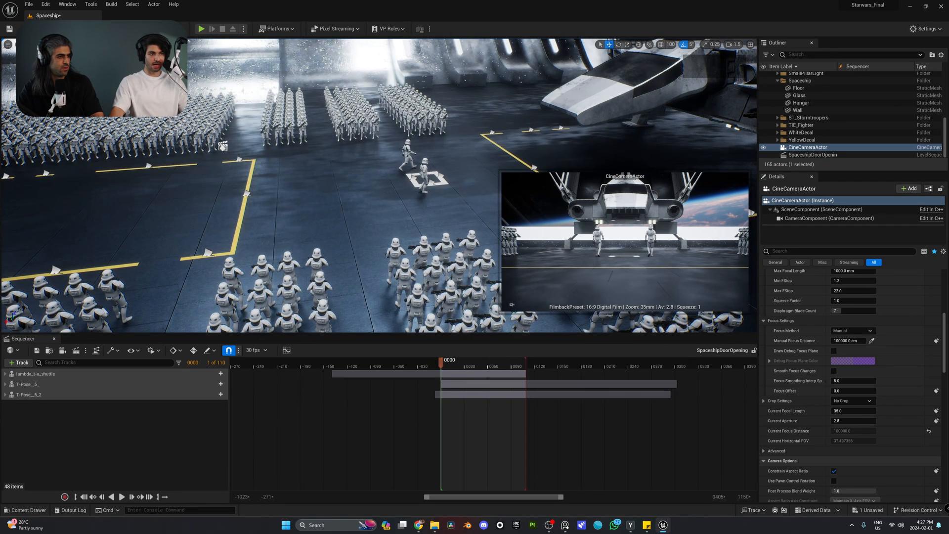
- Select the walking stormtrooper T-Pose__5_ and expand its Transform track in the Sequencer to show the location channels
{"action": "left_click", "coordinate": [425, 174]}
{"action": "left_click", "coordinate": [5, 384]}
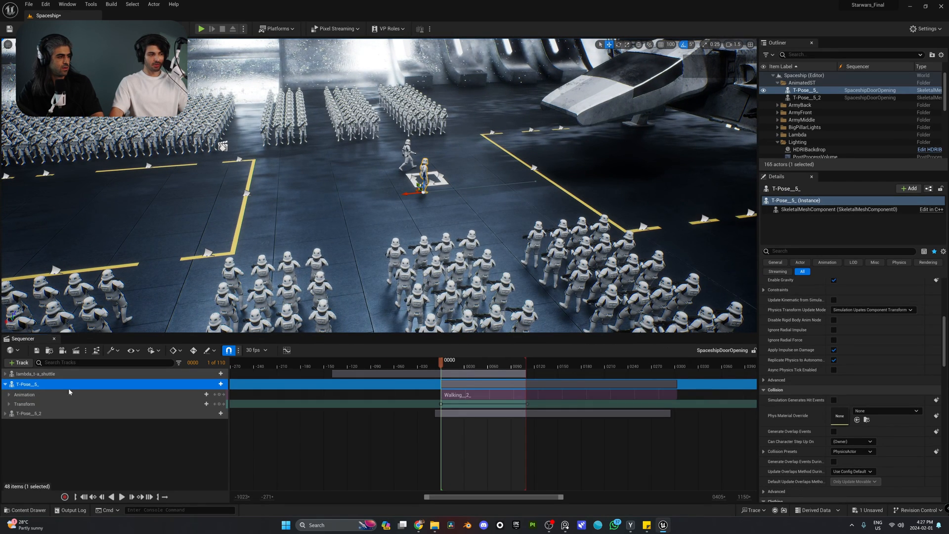
{"action": "left_click", "coordinate": [9, 404]}
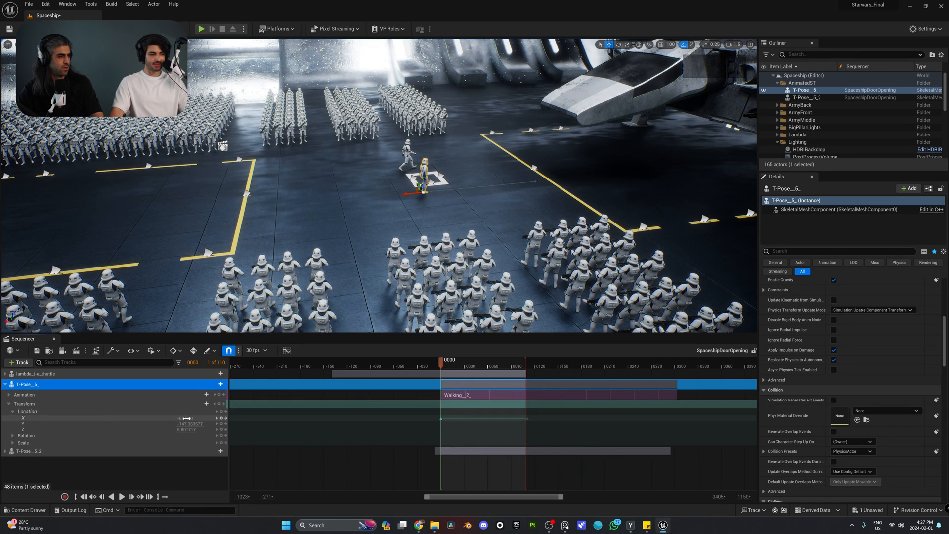
- Set T-Pose__5_'s X location to -4038 at frame 0, play back its walk and return to the first frame
{"action": "right_click_drag", "start_coordinate": [296, 223], "coordinate": [198, 222]}
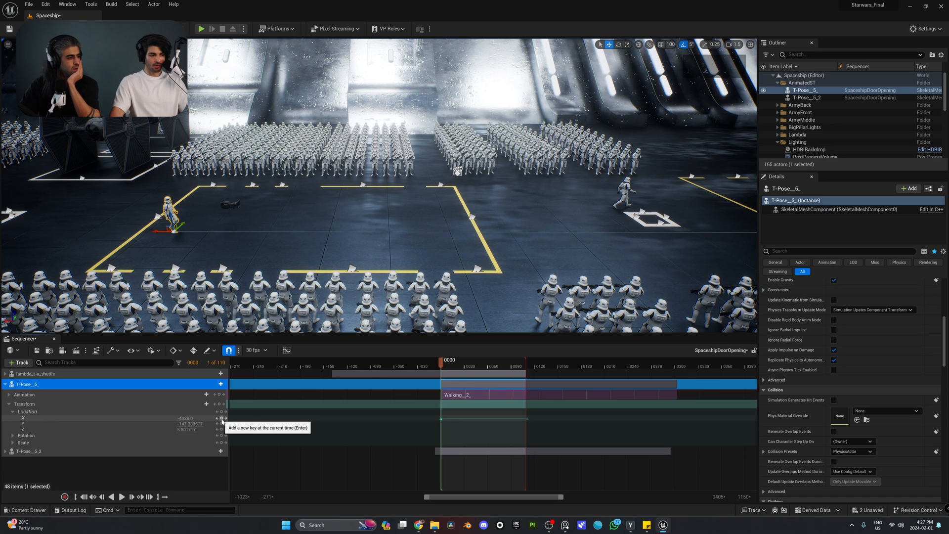
{"action": "key", "text": "space"}
{"action": "key", "text": "g"}
{"action": "right_click_drag", "start_coordinate": [379, 218], "coordinate": [469, 220]}
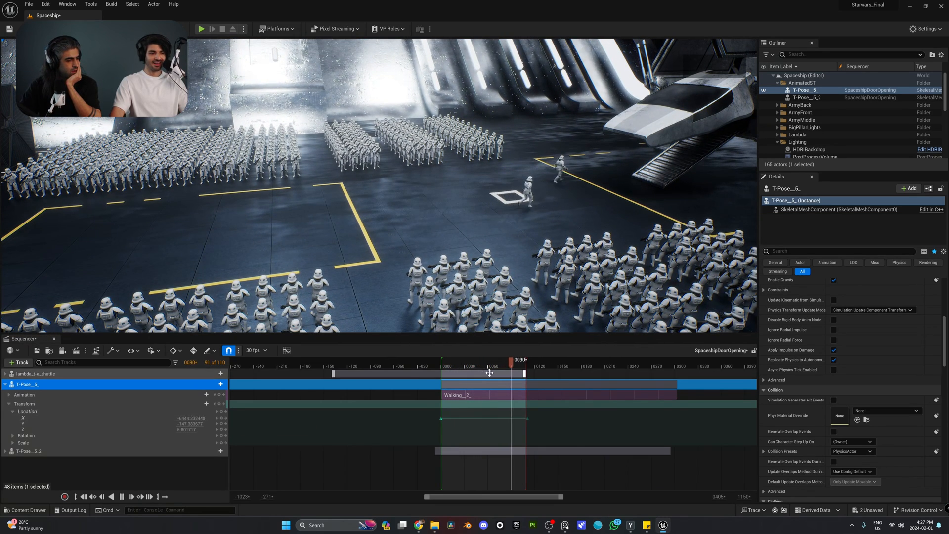
{"action": "left_click_drag", "start_coordinate": [498, 365], "coordinate": [474, 364]}
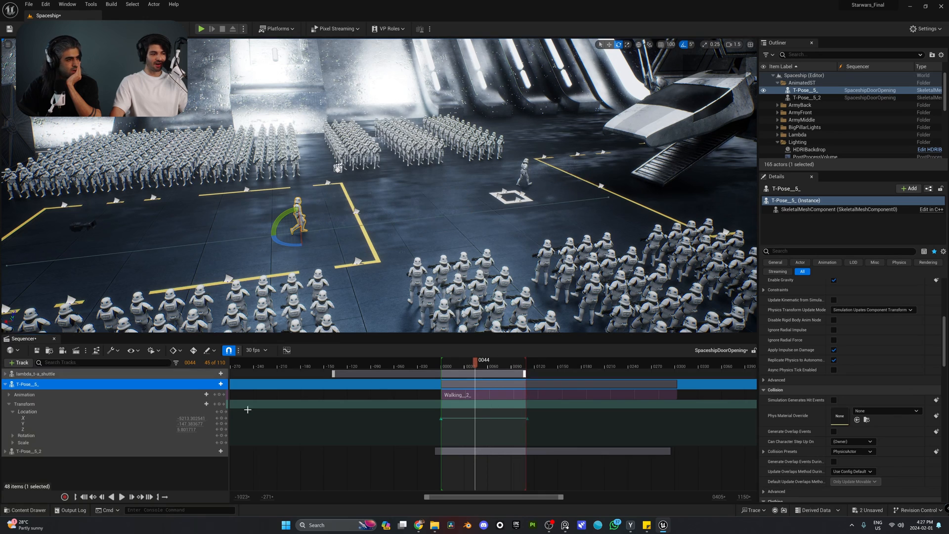
{"action": "left_click", "coordinate": [84, 496]}
{"action": "right_click_drag", "start_coordinate": [614, 221], "coordinate": [578, 220]}
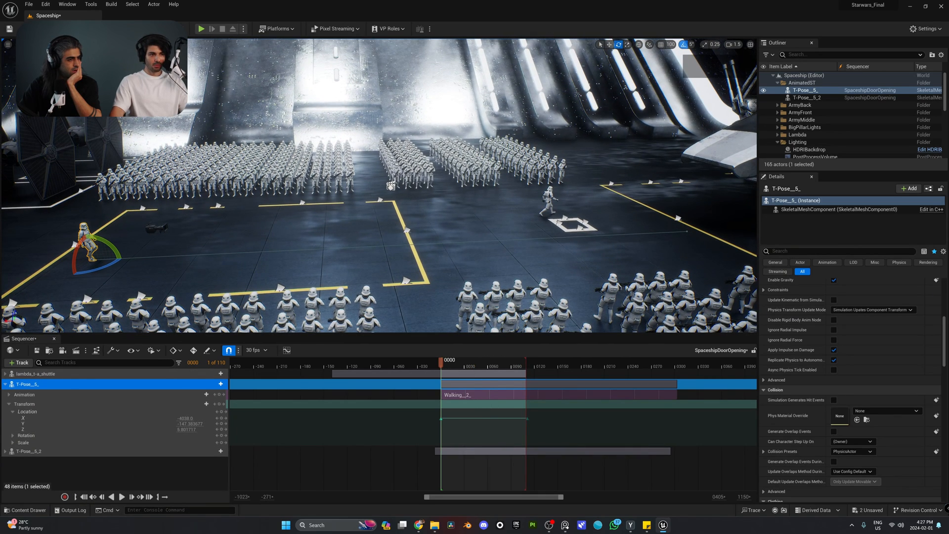
- Set the X location of the other walking stormtrooper, T-Pose__5_2, to -4035 at frame 0, level with T-Pose__5_
{"action": "left_click", "coordinate": [550, 199]}
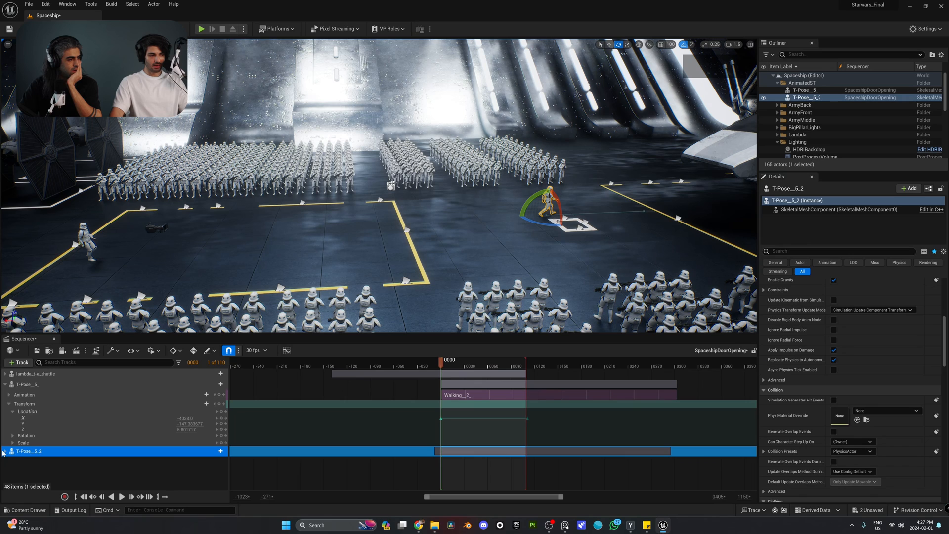
{"action": "left_click", "coordinate": [4, 451]}
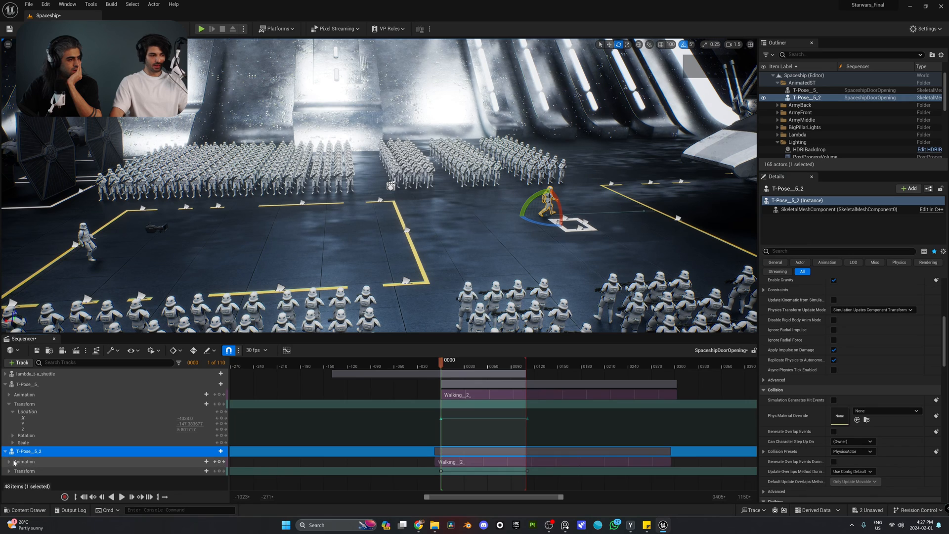
{"action": "scroll", "coordinate": [44, 465], "scroll_direction": "down", "scroll_amount": 2}
{"action": "left_click", "coordinate": [48, 452]}
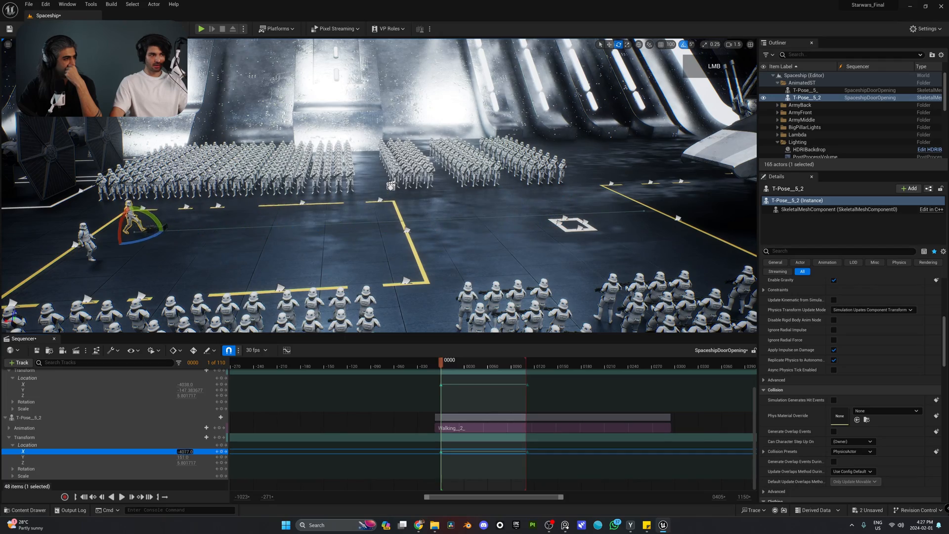
{"action": "left_click_drag", "start_coordinate": [185, 451], "coordinate": [226, 451]}
{"action": "right_click_drag", "start_coordinate": [378, 185], "coordinate": [445, 247]}
{"action": "key", "text": "w"}
{"action": "key", "text": "e"}
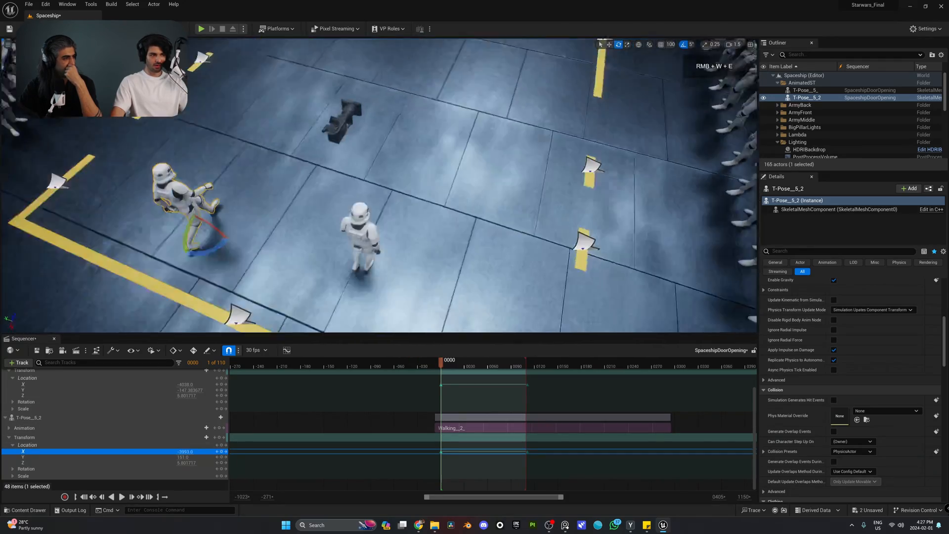
{"action": "mouse_move", "coordinate": [206, 231]}
{"action": "right_mouse_down"}
{"action": "mouse_move", "coordinate": [247, 262]}
{"action": "mouse_move", "coordinate": [206, 232]}
{"action": "right_mouse_up"}
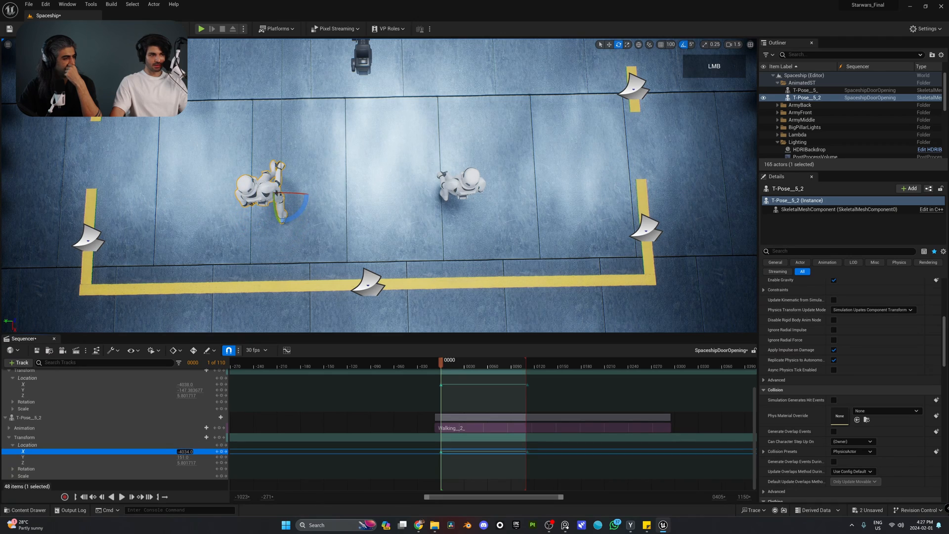
{"action": "right_click_drag", "start_coordinate": [309, 262], "coordinate": [316, 244]}
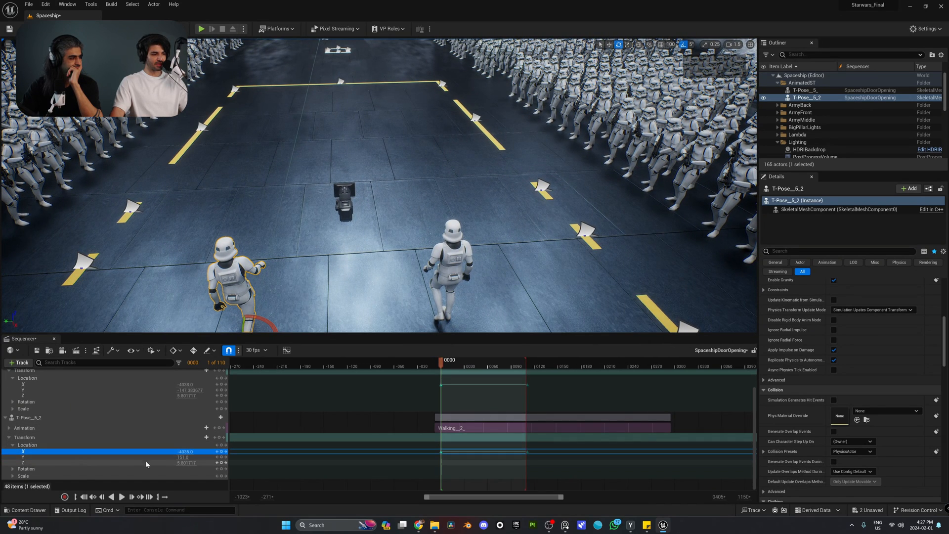
- Bring the two walking stormtroopers closer together by setting the Y location of T-Pose__5_2 to 59 and T-Pose__5_ to -71
{"action": "left_click_drag", "start_coordinate": [181, 459], "coordinate": [202, 456]}
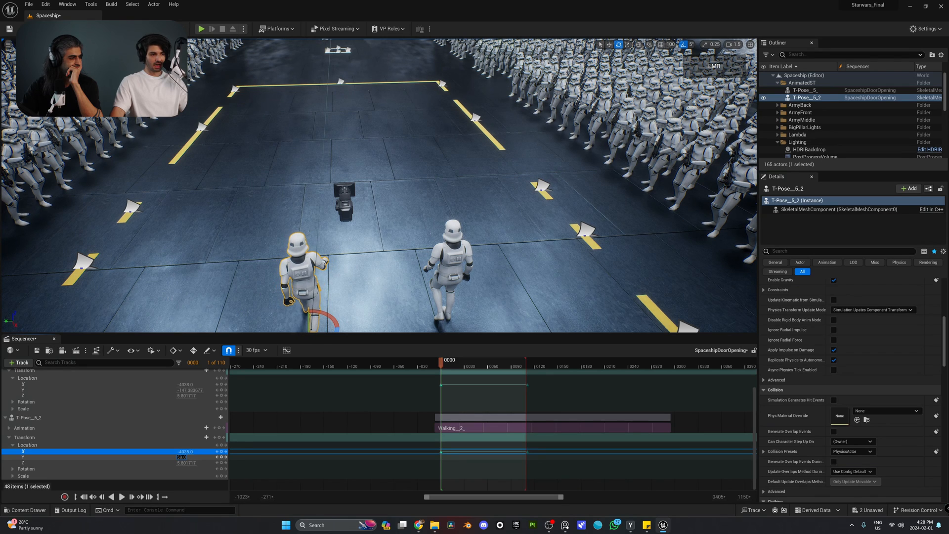
{"action": "mouse_move", "coordinate": [331, 258]}
{"action": "right_mouse_down"}
{"action": "mouse_move", "coordinate": [331, 168]}
{"action": "mouse_move", "coordinate": [331, 257]}
{"action": "right_mouse_up"}
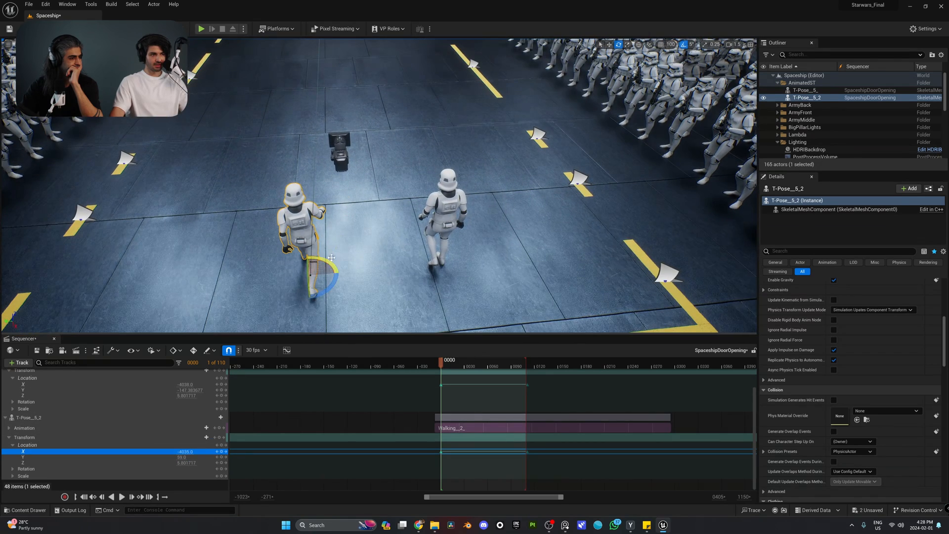
{"action": "left_click", "coordinate": [445, 218]}
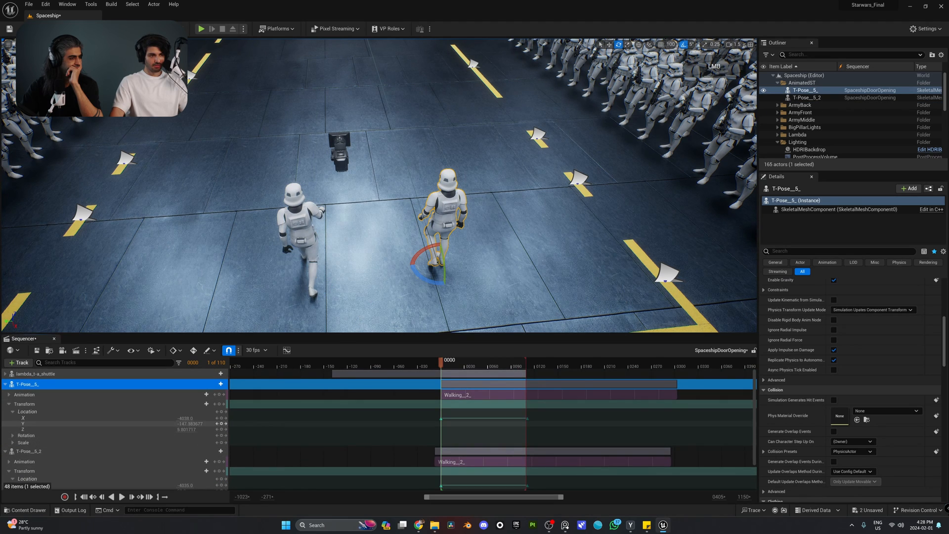
{"action": "left_click_drag", "start_coordinate": [190, 424], "coordinate": [228, 423]}
{"action": "right_click_drag", "start_coordinate": [346, 223], "coordinate": [444, 247]}
{"action": "key", "text": "d"}
{"action": "key", "text": "a"}
{"action": "key", "text": "d"}
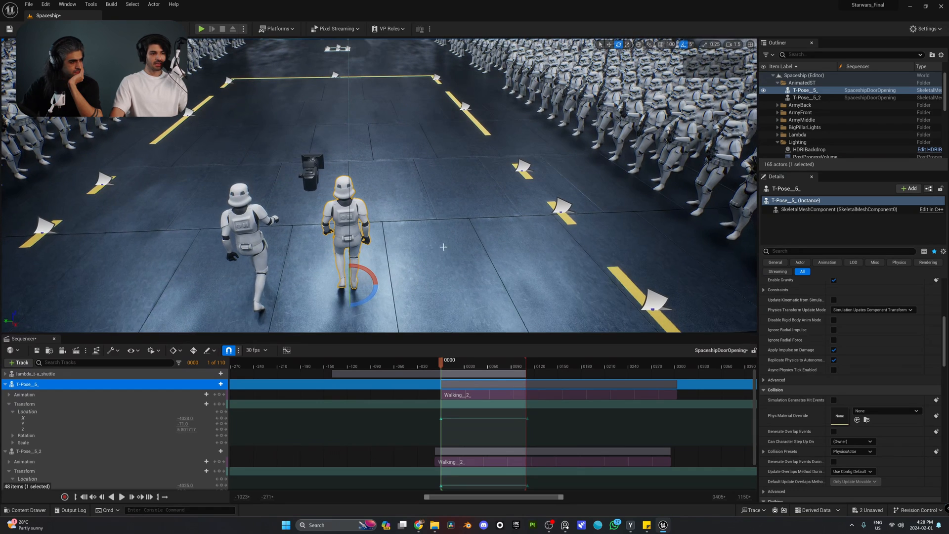
- Collapse both stormtrooper tracks and extend the end of the sequence's playback range to the end of the walking clips
{"action": "left_click_drag", "start_coordinate": [440, 365], "coordinate": [434, 384]}
{"action": "left_click", "coordinate": [5, 384]}
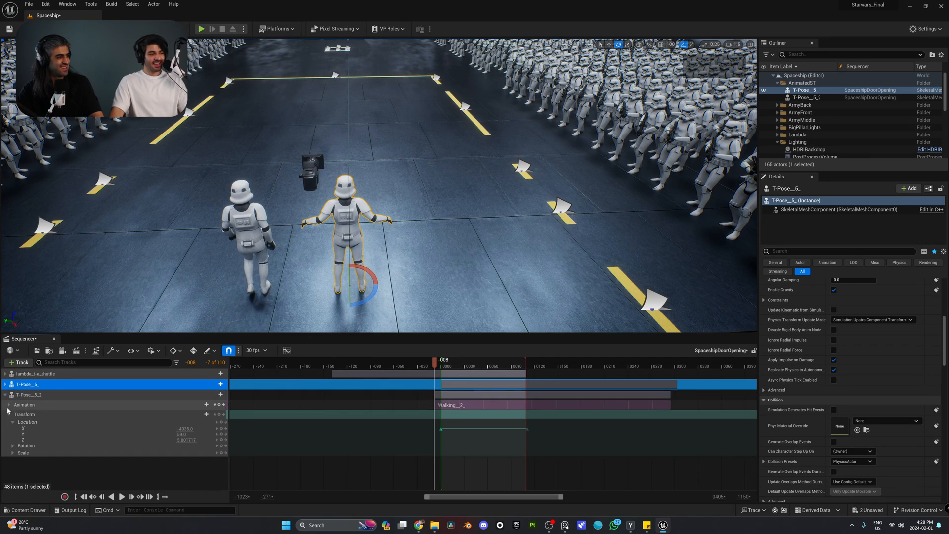
{"action": "left_click", "coordinate": [6, 394]}
{"action": "scroll", "coordinate": [451, 424], "scroll_direction": "down", "scroll_amount": 5, "text": "ctrl"}
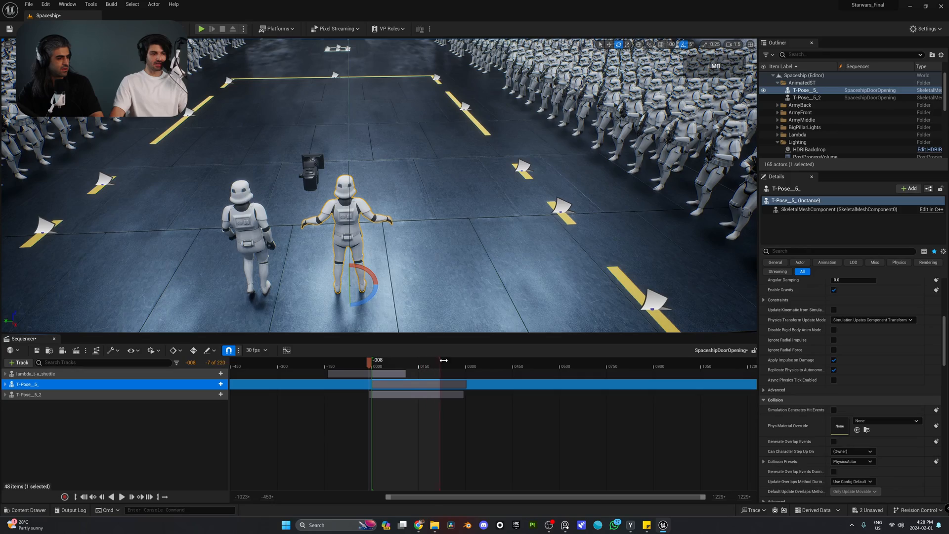
{"action": "right_click_drag", "start_coordinate": [450, 273], "coordinate": [472, 283]}
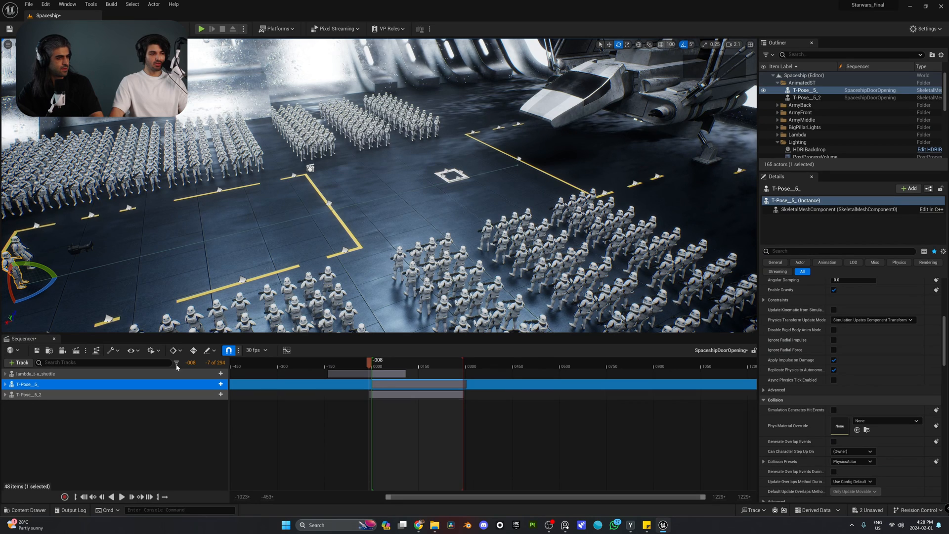
- Expand both stormtrooper tracks and move their final X location keys to the playback range end at frame 295
{"action": "mouse_move", "coordinate": [385, 366]}
{"action": "left_mouse_down"}
{"action": "mouse_move", "coordinate": [397, 364]}
{"action": "mouse_move", "coordinate": [383, 366]}
{"action": "left_mouse_up"}
{"action": "left_click", "coordinate": [5, 395]}
{"action": "left_click", "coordinate": [5, 384]}
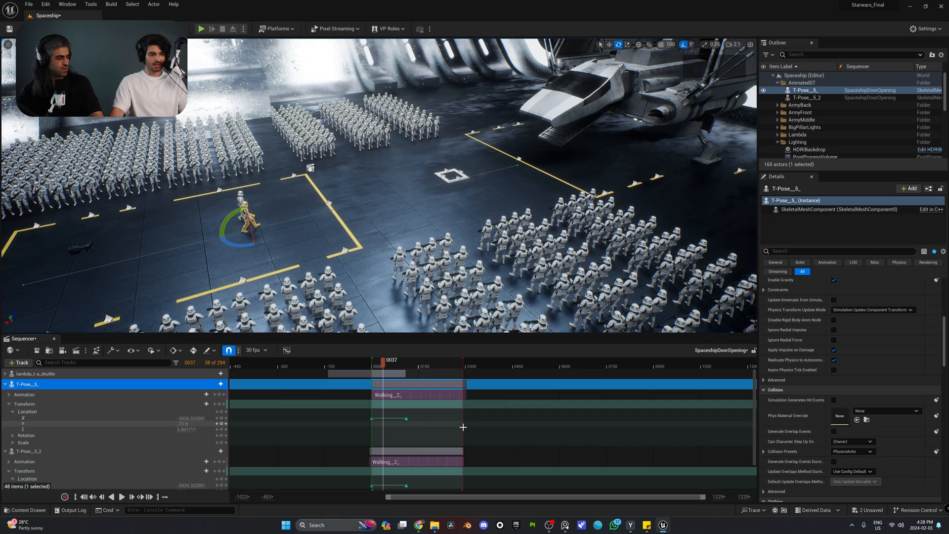
{"action": "scroll", "coordinate": [429, 431], "scroll_direction": "down", "scroll_amount": 2}
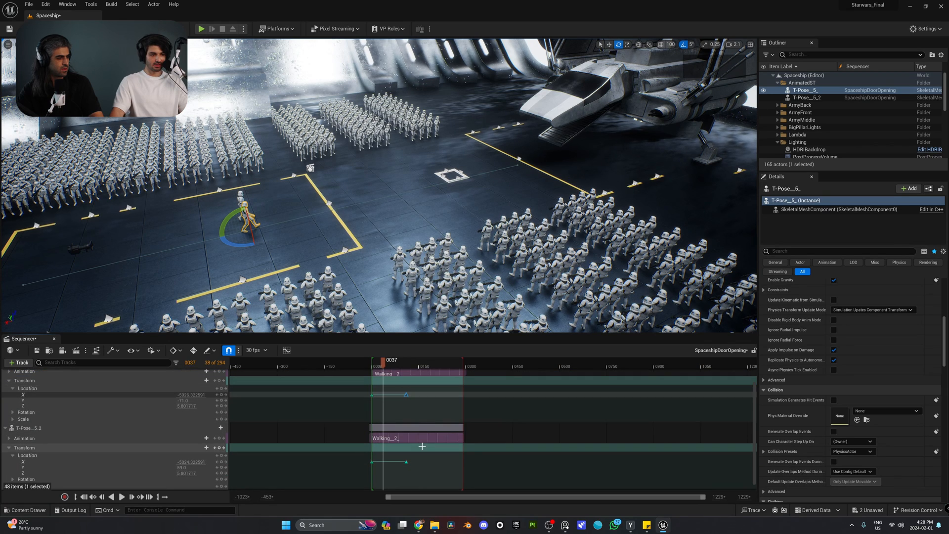
{"action": "left_click", "coordinate": [23, 461]}
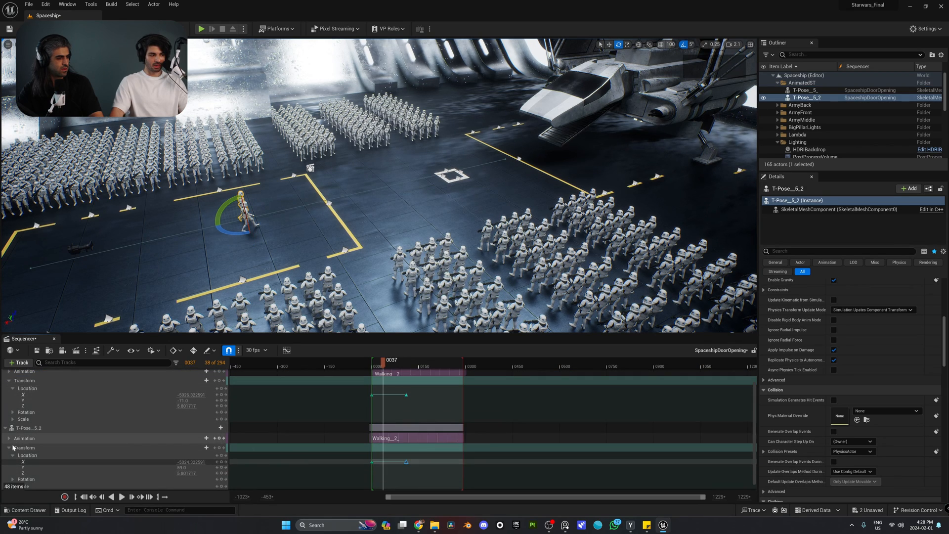
{"action": "left_click", "coordinate": [406, 395]}
{"action": "left_click_drag", "start_coordinate": [421, 456], "coordinate": [398, 473]}
{"action": "left_click_drag", "start_coordinate": [397, 388], "coordinate": [429, 397], "text": "shift"}
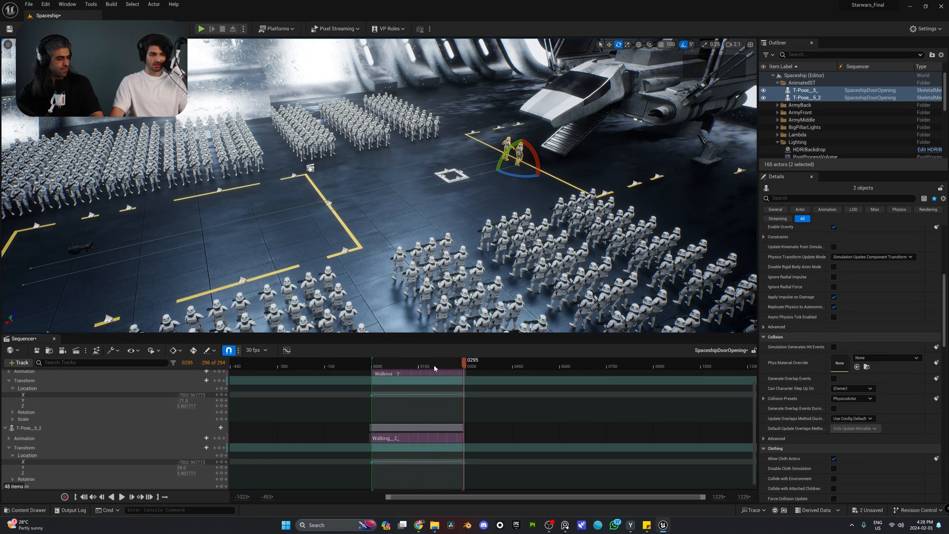
- Play back the sequence from the start and examine the walking pace of both stormtroopers
{"action": "left_click_drag", "start_coordinate": [384, 368], "coordinate": [371, 369]}
{"action": "key", "text": "space"}
{"action": "key", "text": "g"}
{"action": "right_click_drag", "start_coordinate": [378, 207], "coordinate": [420, 195]}
{"action": "scroll", "coordinate": [311, 188], "scroll_direction": "down", "scroll_amount": 1}
{"action": "key", "text": "w"}
{"action": "key", "text": "s"}
{"action": "key", "text": "e"}
- Extend the playback range to frame 456 and move both stormtroopers' final X location keys to that frame
{"action": "left_click_drag", "start_coordinate": [435, 365], "coordinate": [395, 365]}
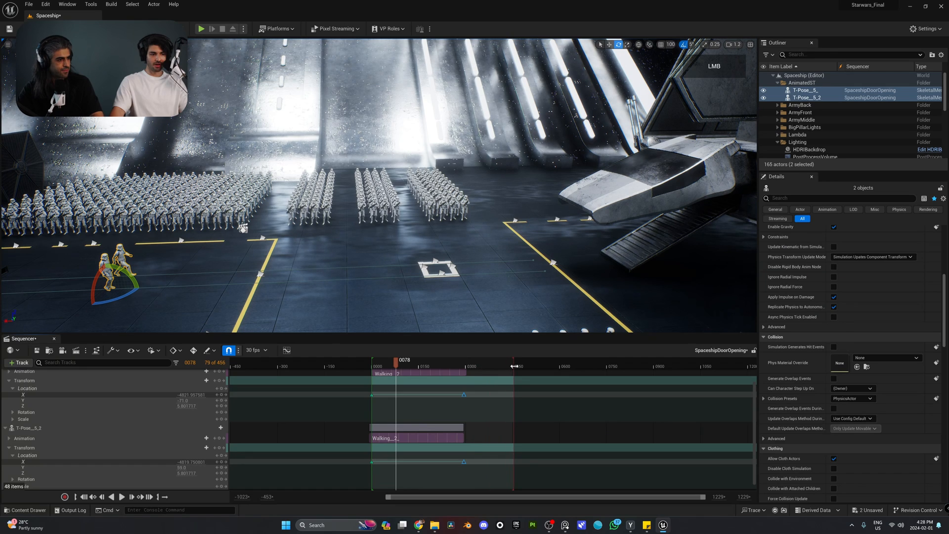
{"action": "left_click_drag", "start_coordinate": [462, 394], "coordinate": [508, 397]}
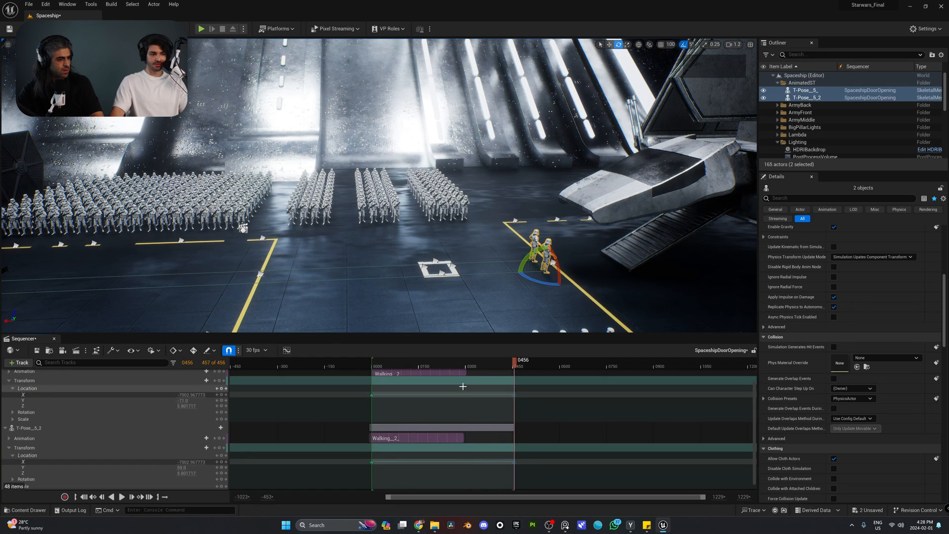
{"action": "scroll", "coordinate": [474, 435], "scroll_direction": "up", "scroll_amount": 2}
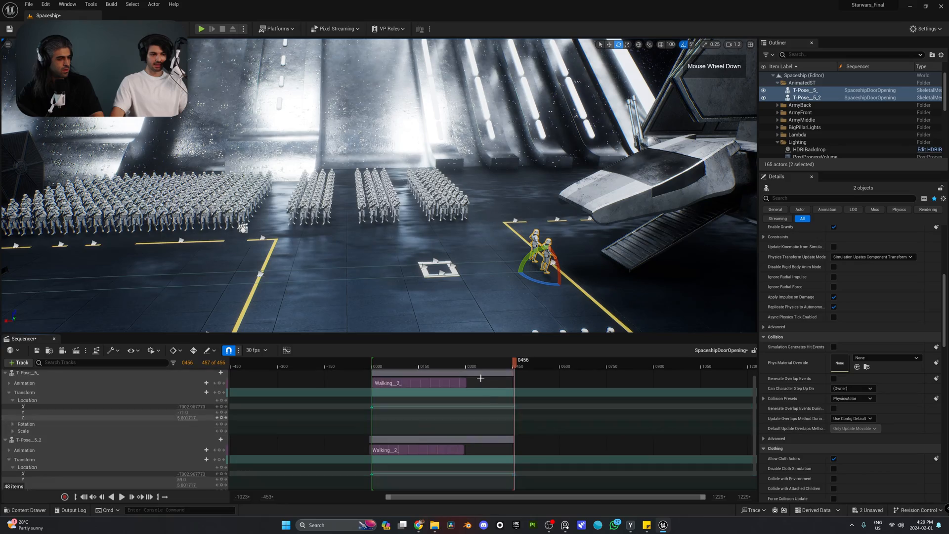
- Play back the walk from a low, close side view and examine whether the feet slide on the floor
{"action": "left_click_drag", "start_coordinate": [457, 366], "coordinate": [395, 365]}
{"action": "key", "text": "space"}
{"action": "key", "text": "w"}
{"action": "key", "text": "a"}
{"action": "right_click_drag", "start_coordinate": [395, 238], "coordinate": [403, 207]}
{"action": "key", "text": "d"}
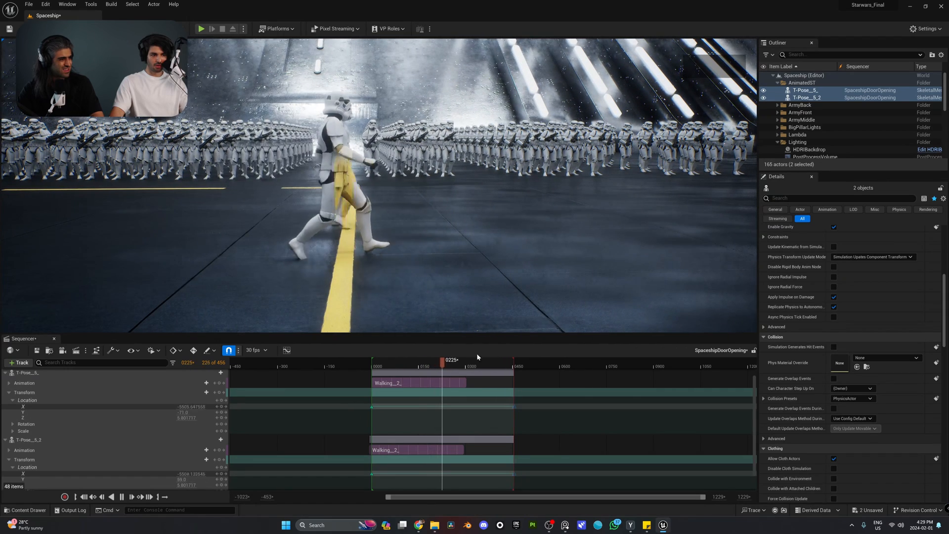
- Extend the playback range to frame 507 and move both stormtroopers' final X location keys to that frame
{"action": "left_click_drag", "start_coordinate": [444, 362], "coordinate": [436, 361]}
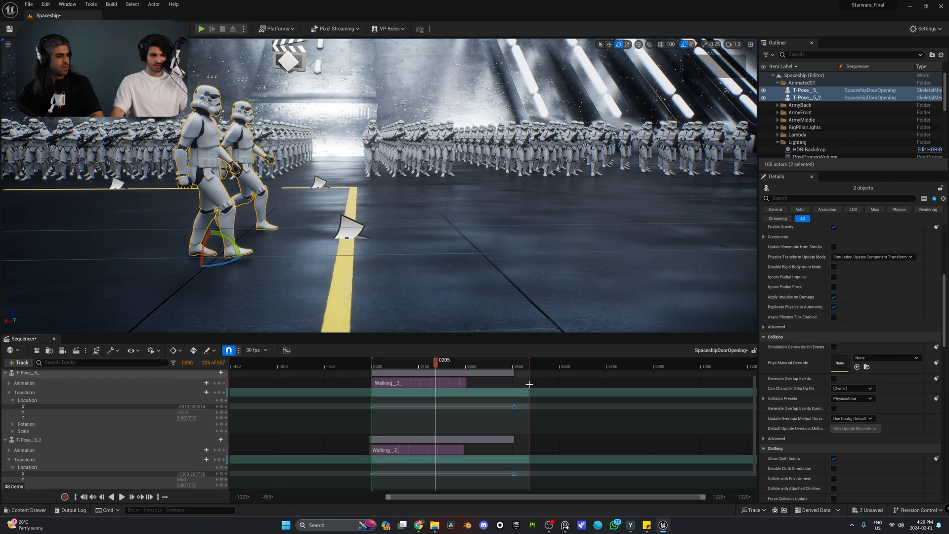
{"action": "scroll", "coordinate": [531, 390], "scroll_direction": "up", "scroll_amount": 3, "text": "ctrl"}
{"action": "left_click_drag", "start_coordinate": [589, 406], "coordinate": [615, 405]}
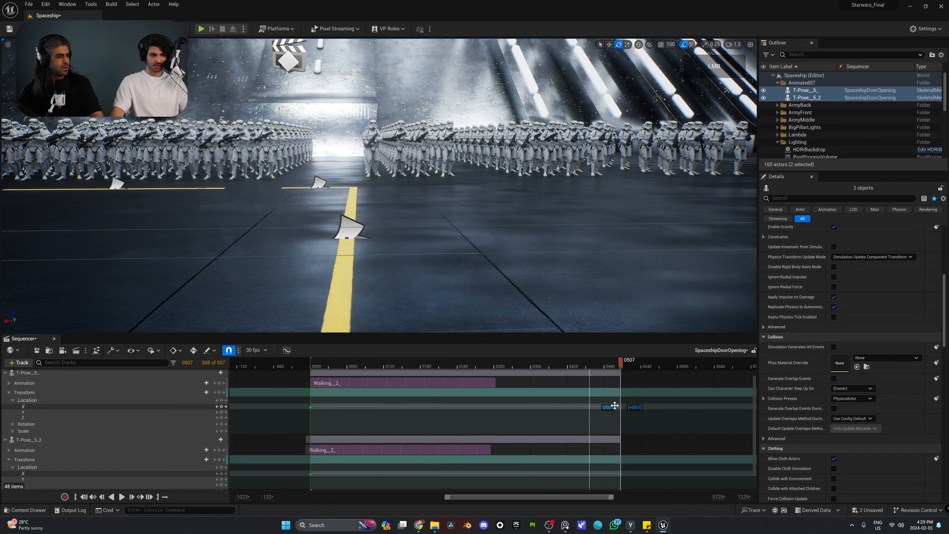
- Replay the slowed walk near the yellow floor line and examine the stormtroopers' footsteps up close
{"action": "left_click_drag", "start_coordinate": [455, 365], "coordinate": [439, 365]}
{"action": "key", "text": "space"}
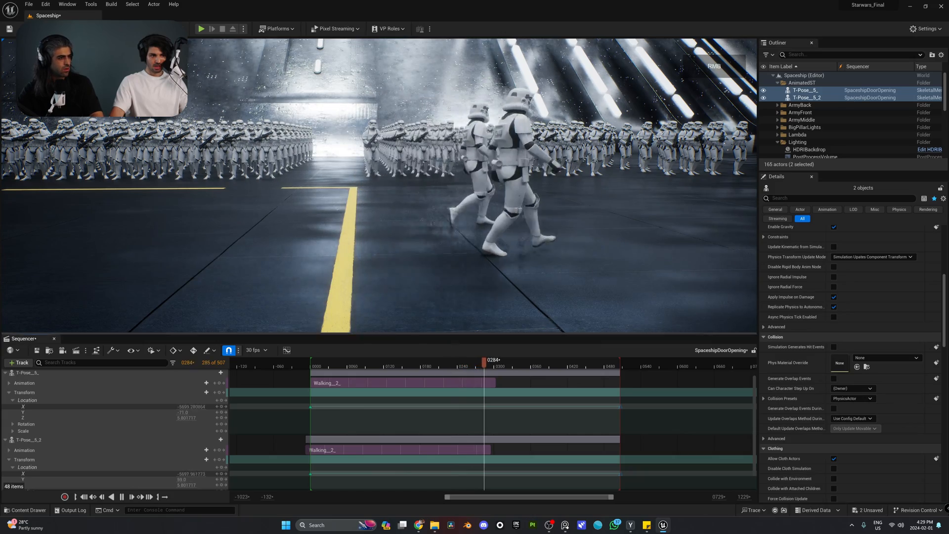
{"action": "key", "text": "q"}
{"action": "right_click_drag", "start_coordinate": [435, 296], "coordinate": [420, 296]}
{"action": "key", "text": "e"}
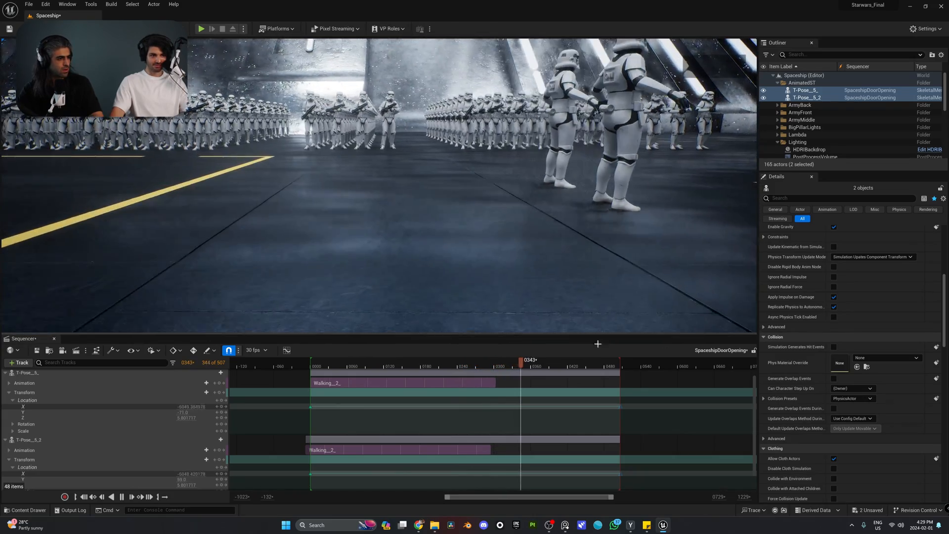
{"action": "key", "text": "space"}
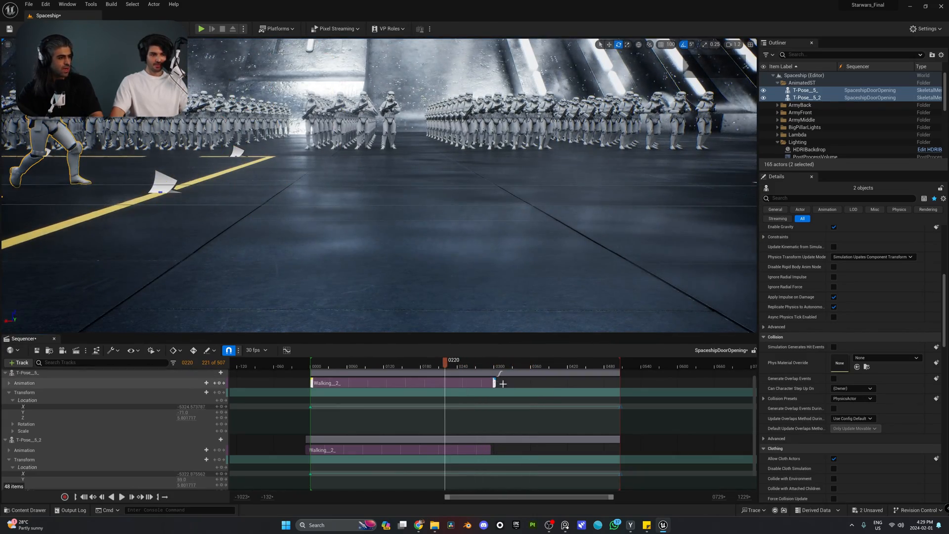
- Extend the Walking__2_ animation clips of both stormtroopers to the end of the playback range at frame 507
{"action": "scroll", "coordinate": [502, 383], "scroll_direction": "down", "scroll_amount": 1}
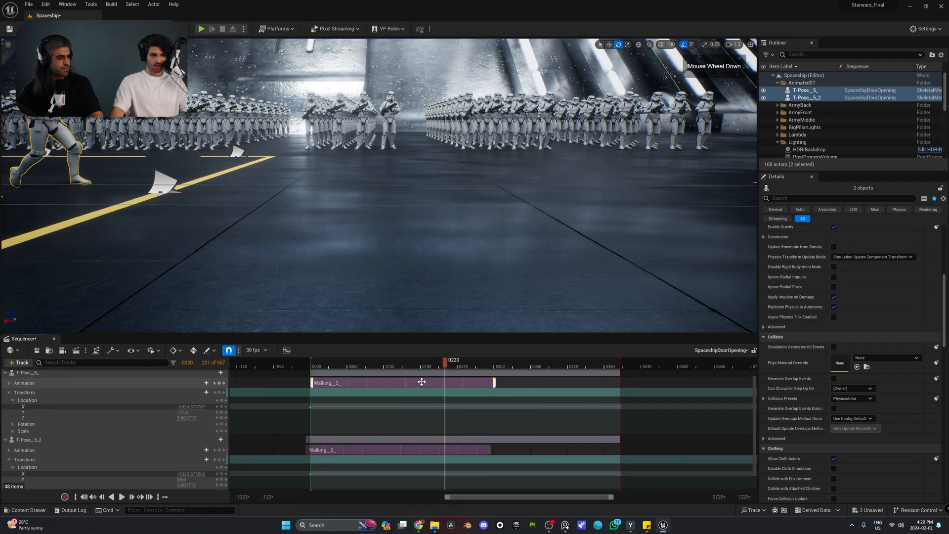
{"action": "scroll", "coordinate": [421, 382], "scroll_direction": "up", "scroll_amount": 1}
{"action": "left_click_drag", "start_coordinate": [493, 394], "coordinate": [586, 395]}
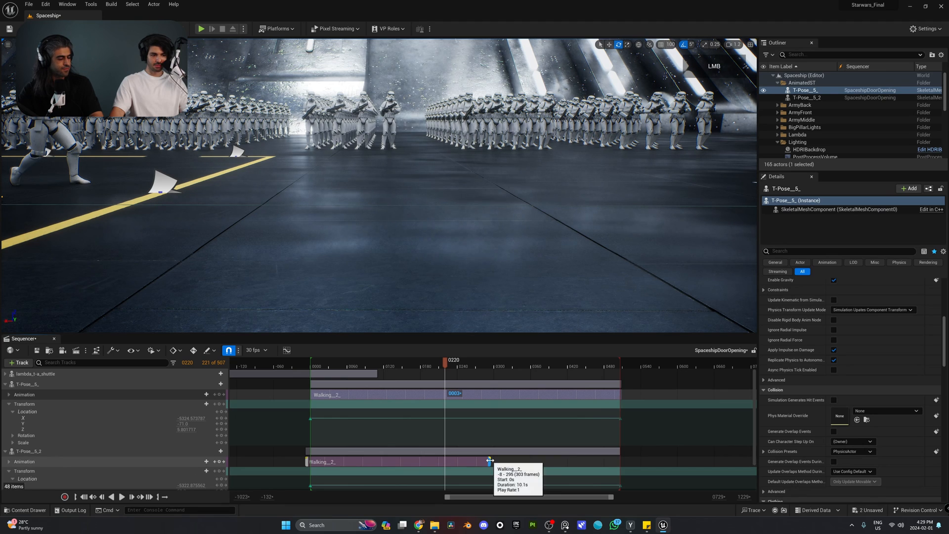
{"action": "left_click_drag", "start_coordinate": [489, 460], "coordinate": [613, 459]}
- Extend the playback range to frame 548 and move both stormtroopers' final X location keys to that frame
{"action": "right_click_drag", "start_coordinate": [622, 442], "coordinate": [412, 379]}
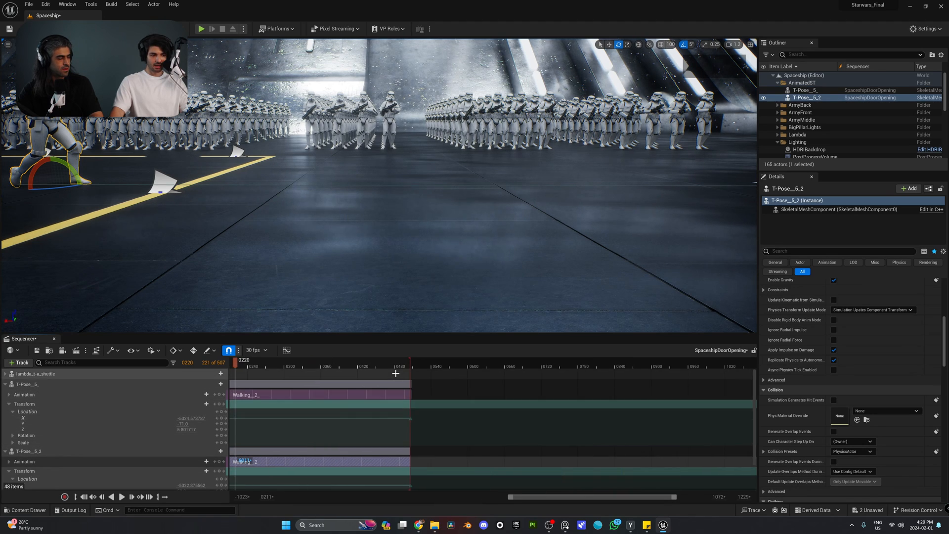
{"action": "left_click", "coordinate": [415, 366]}
{"action": "left_click_drag", "start_coordinate": [410, 363], "coordinate": [442, 366]}
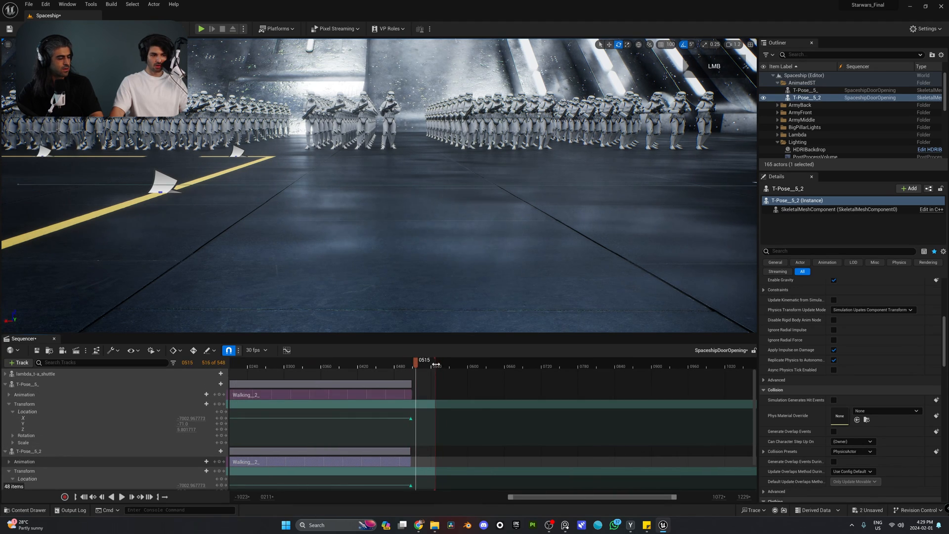
{"action": "left_click_drag", "start_coordinate": [422, 405], "coordinate": [397, 432]}
{"action": "right_click_drag", "start_coordinate": [425, 465], "coordinate": [448, 431]}
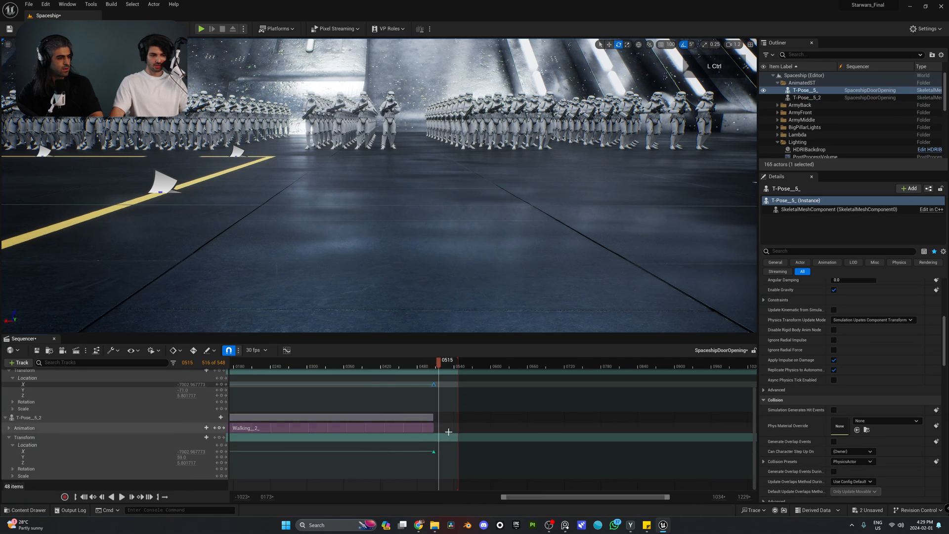
{"action": "left_click", "coordinate": [433, 451], "text": "ctrl"}
{"action": "left_click_drag", "start_coordinate": [433, 384], "coordinate": [452, 387]}
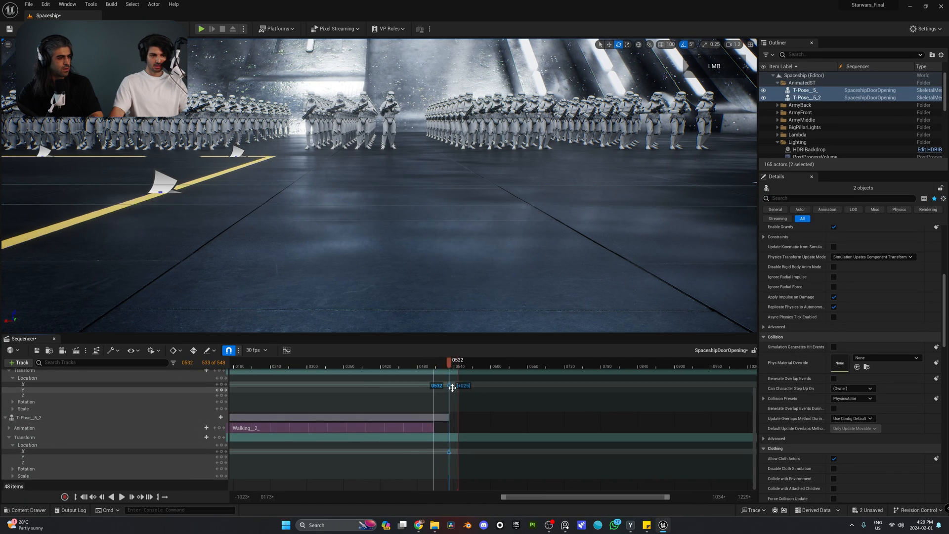
- Extend the Walking__2_ animation clips of both stormtroopers to the end of the playback range at frame 548
{"action": "right_click_drag", "start_coordinate": [437, 396], "coordinate": [444, 420]}
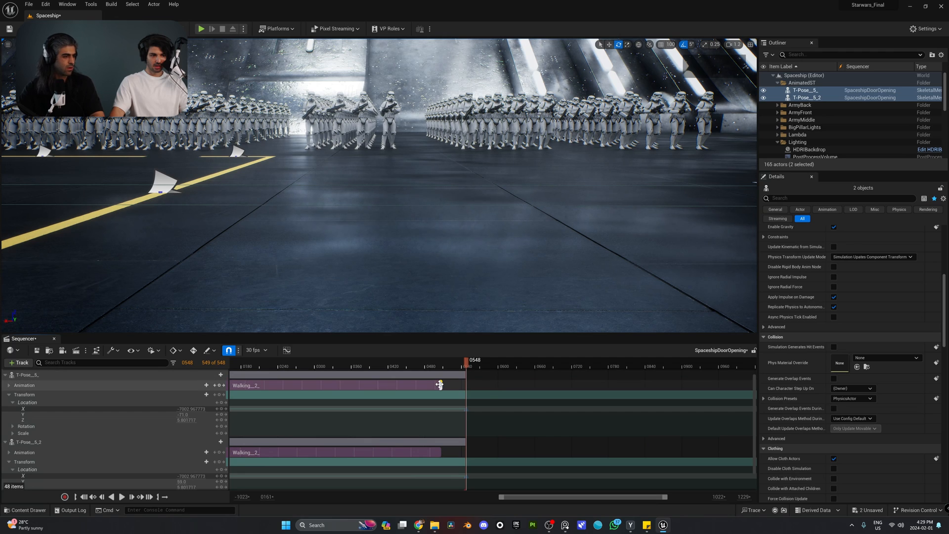
{"action": "left_click_drag", "start_coordinate": [439, 384], "coordinate": [466, 384]}
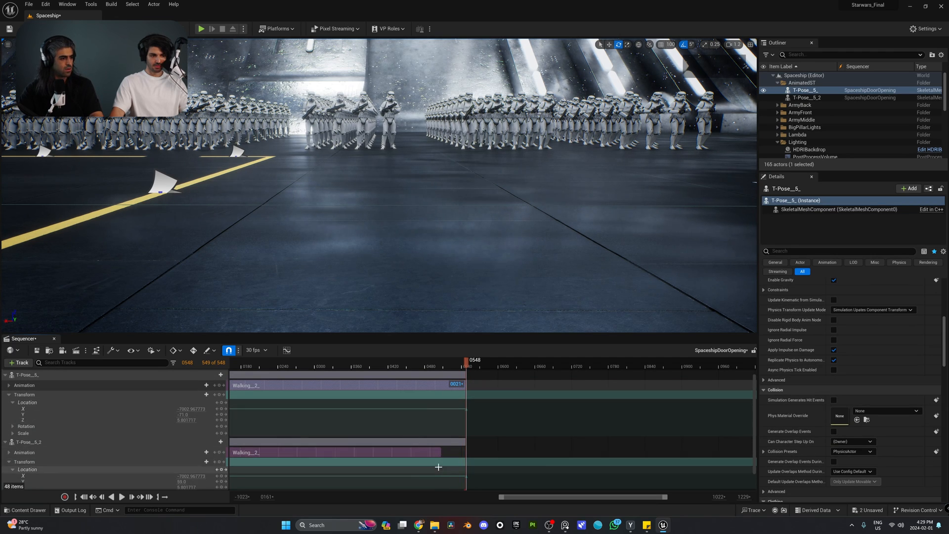
{"action": "left_click_drag", "start_coordinate": [440, 452], "coordinate": [455, 451]}
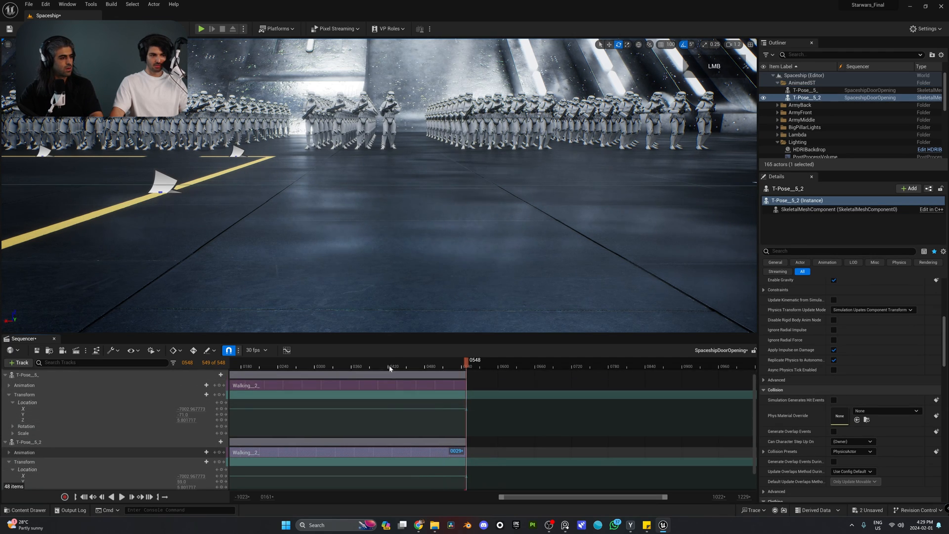
- Play back the retimed walk from around frame 300 and examine how the stormtroopers' feet meet the floor
{"action": "left_click_drag", "start_coordinate": [390, 369], "coordinate": [298, 371]}
{"action": "key", "text": "space"}
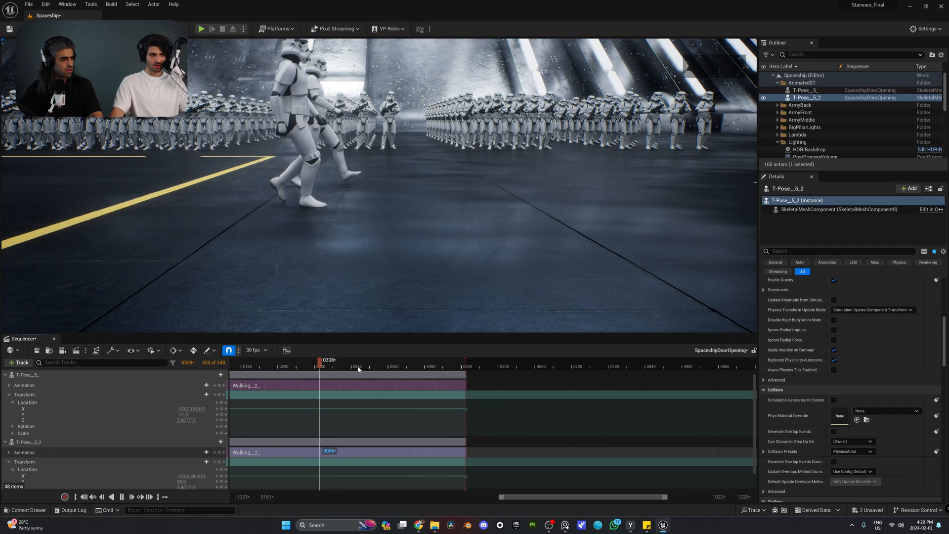
{"action": "key", "text": "space"}
{"action": "left_click", "coordinate": [445, 366]}
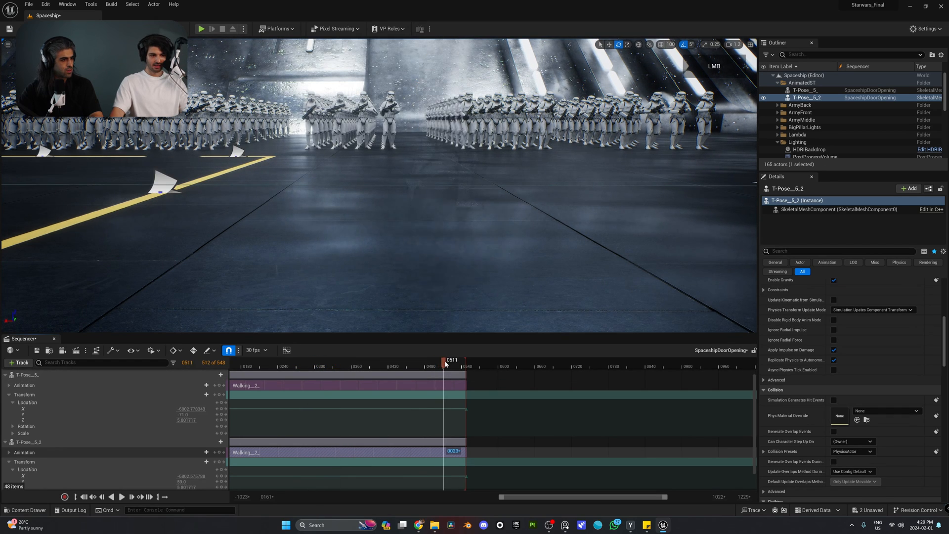
- Move both stormtroopers' final X location keys back to about frame 518 and replay the walk to check the pace
{"action": "left_click_drag", "start_coordinate": [479, 468], "coordinate": [458, 482], "text": "shift"}
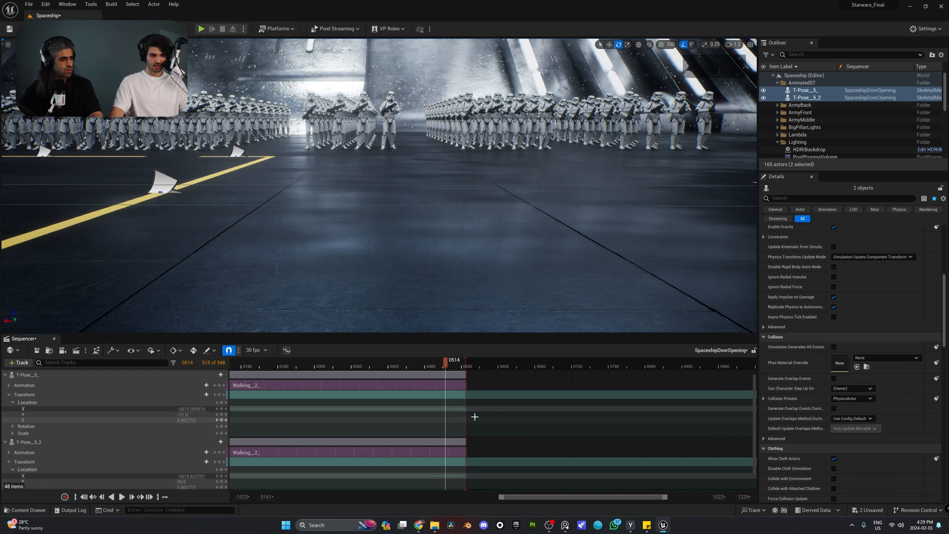
{"action": "left_click_drag", "start_coordinate": [466, 409], "coordinate": [443, 413]}
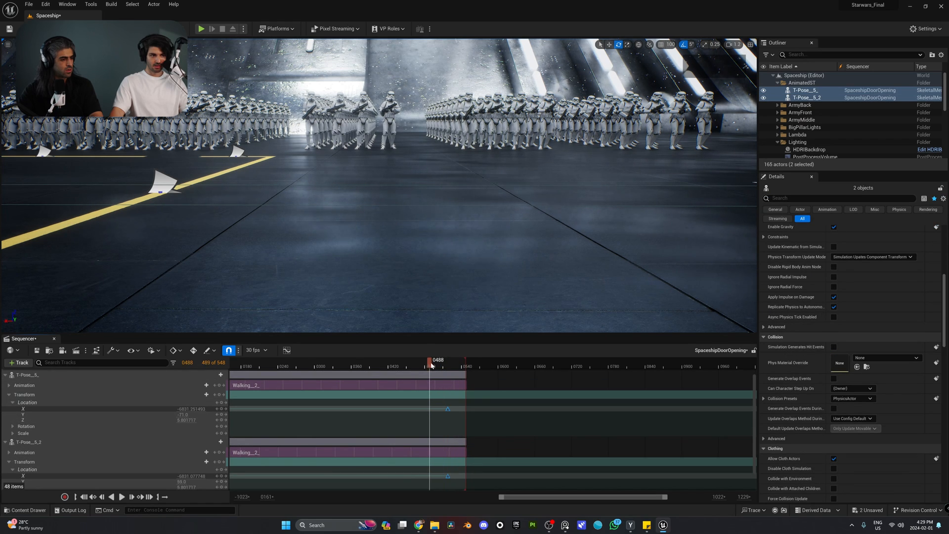
{"action": "left_click_drag", "start_coordinate": [429, 366], "coordinate": [305, 363]}
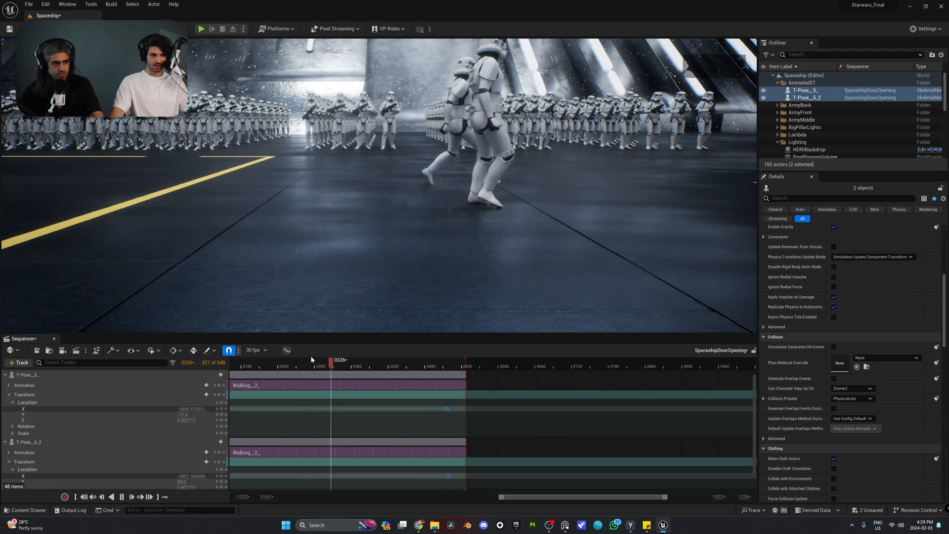
{"action": "key", "text": "space"}
- Collapse the T-Pose__5_ and T-Pose__5_2 tracks so only the actor rows show across the whole timeline
{"action": "scroll", "coordinate": [459, 415], "scroll_direction": "down", "scroll_amount": 5, "text": "ctrl"}
{"action": "right_click_drag", "start_coordinate": [435, 417], "coordinate": [498, 425]}
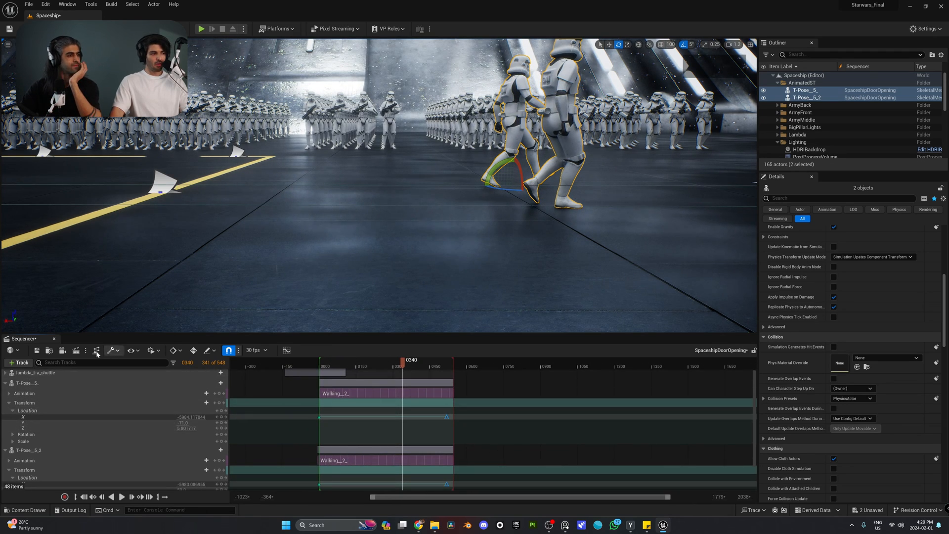
{"action": "left_click", "coordinate": [5, 383]}
{"action": "left_click", "coordinate": [5, 394]}
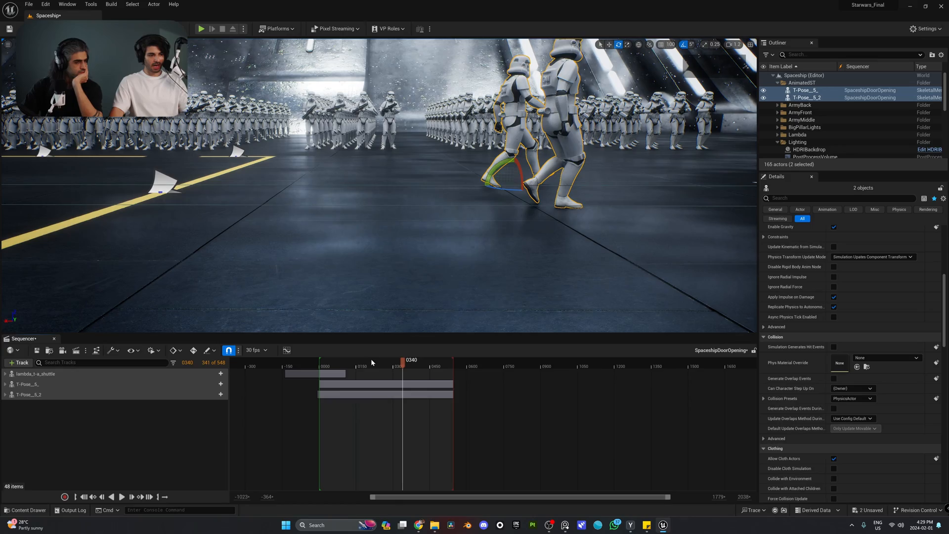
- Play the sequence from the start and examine the two stormtroopers' walk towards the shuttle from a wide view behind them
{"action": "left_click", "coordinate": [327, 362]}
{"action": "key", "text": "a"}
{"action": "right_click_drag", "start_coordinate": [376, 208], "coordinate": [351, 242]}
{"action": "scroll", "coordinate": [445, 208], "scroll_direction": "up", "scroll_amount": 2}
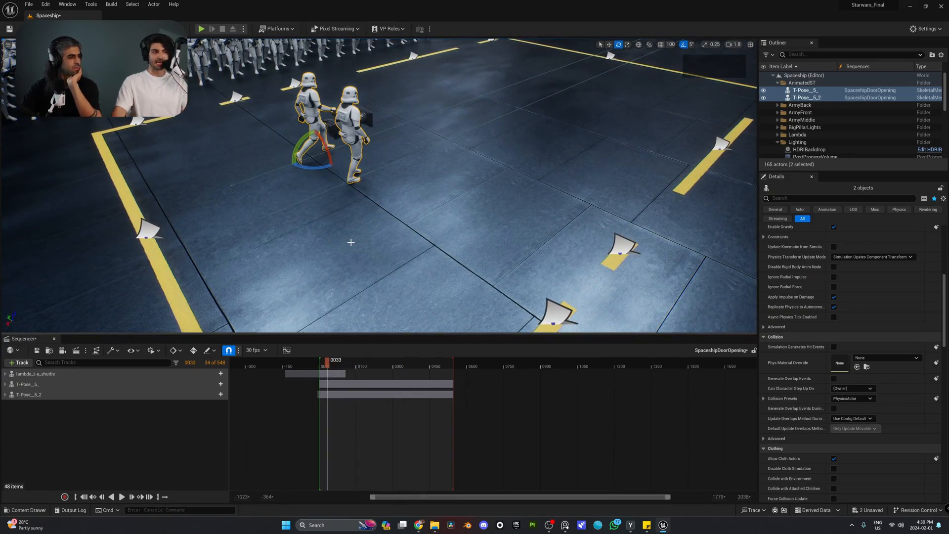
{"action": "key", "text": "s"}
{"action": "right_click_drag", "start_coordinate": [382, 206], "coordinate": [430, 168]}
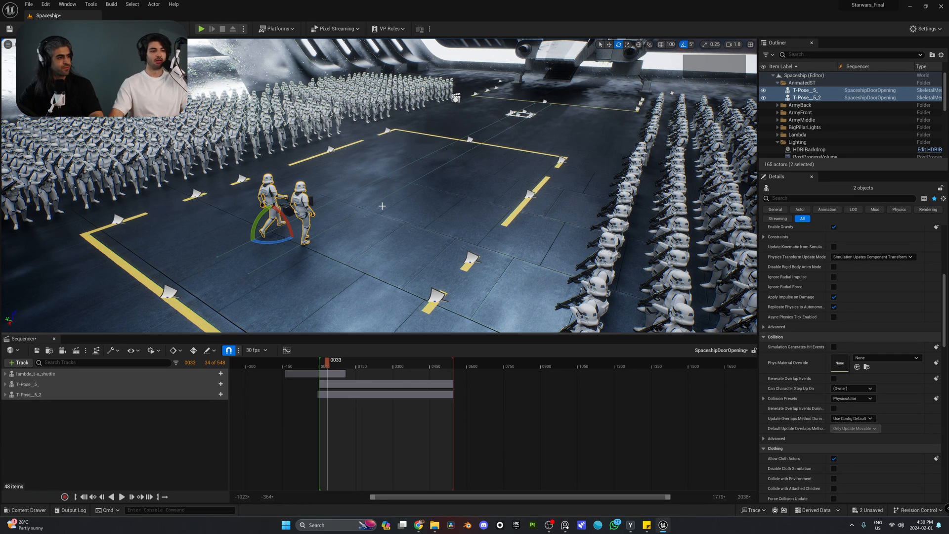
{"action": "left_click_drag", "start_coordinate": [331, 366], "coordinate": [319, 368]}
{"action": "key", "text": "space"}
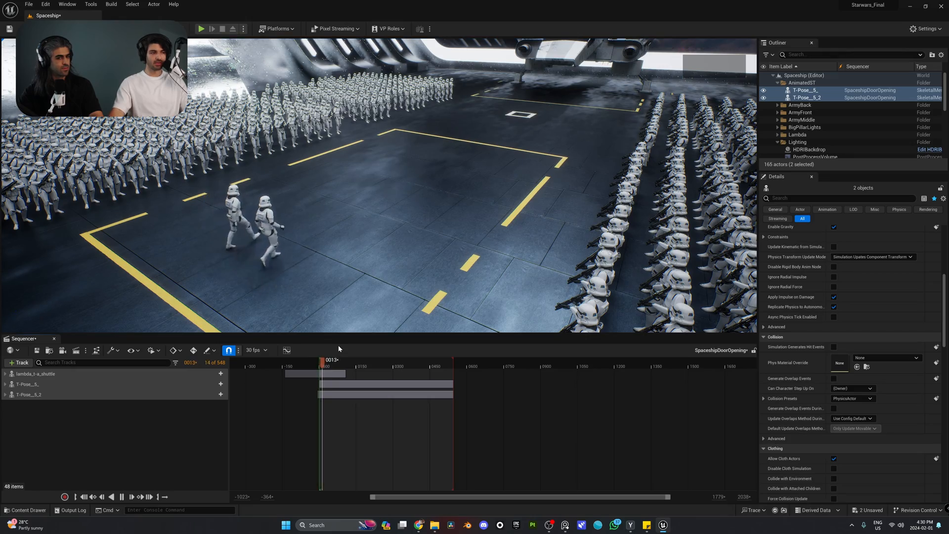
{"action": "right_click_drag", "start_coordinate": [420, 204], "coordinate": [489, 183]}
{"action": "key", "text": "q"}
{"action": "right_click_drag", "start_coordinate": [386, 140], "coordinate": [461, 106]}
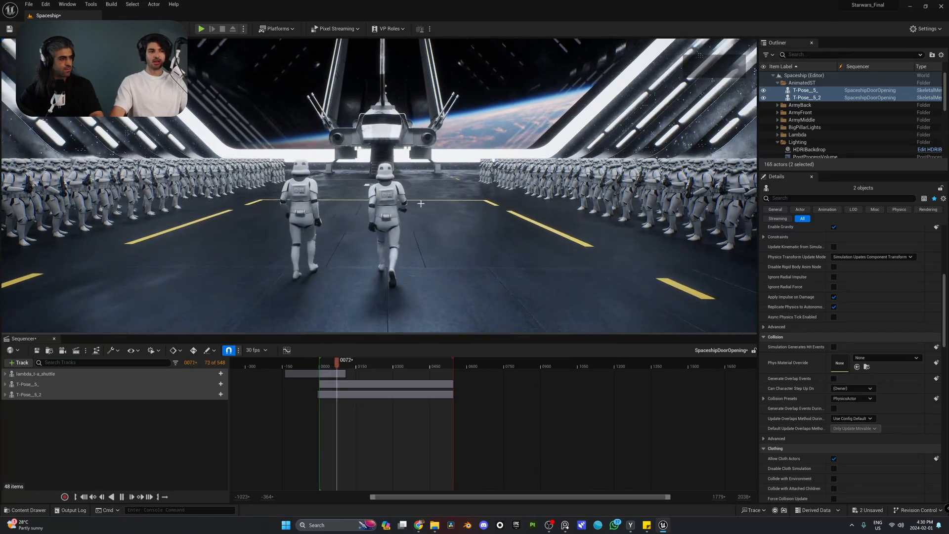
{"action": "right_click_drag", "start_coordinate": [386, 139], "coordinate": [395, 203]}
{"action": "key", "text": "e"}
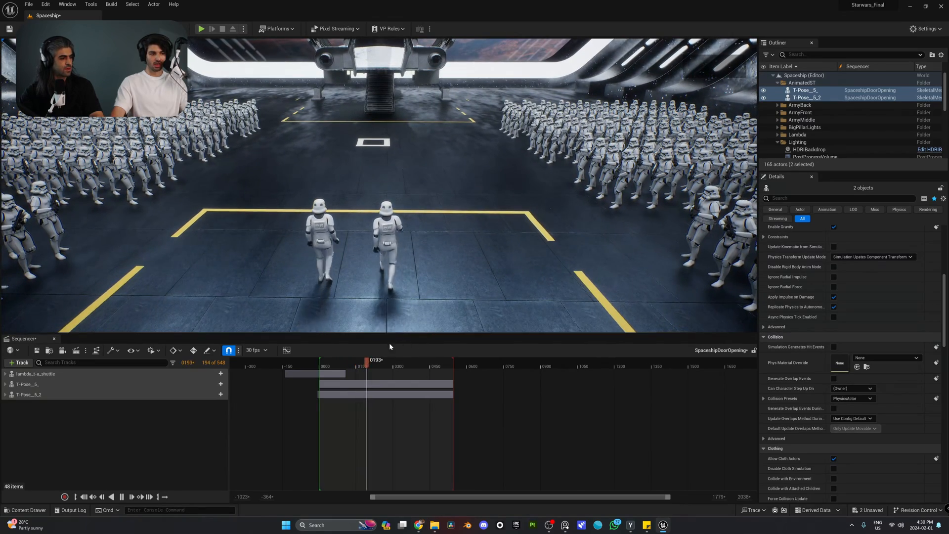
- Shift the lambda_t-a_shuttle section to start at about frame 120 and play back the ramp opening with the walk
{"action": "mouse_move", "coordinate": [350, 364]}
{"action": "left_mouse_down"}
{"action": "mouse_move", "coordinate": [361, 365]}
{"action": "mouse_move", "coordinate": [326, 373]}
{"action": "mouse_move", "coordinate": [367, 364]}
{"action": "mouse_move", "coordinate": [352, 364]}
{"action": "left_mouse_up"}
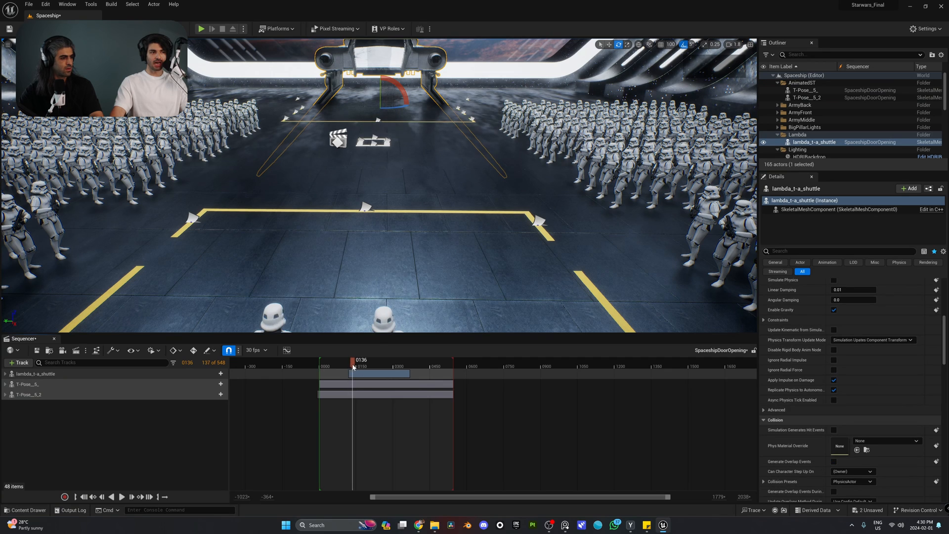
{"action": "right_click_drag", "start_coordinate": [375, 172], "coordinate": [385, 152]}
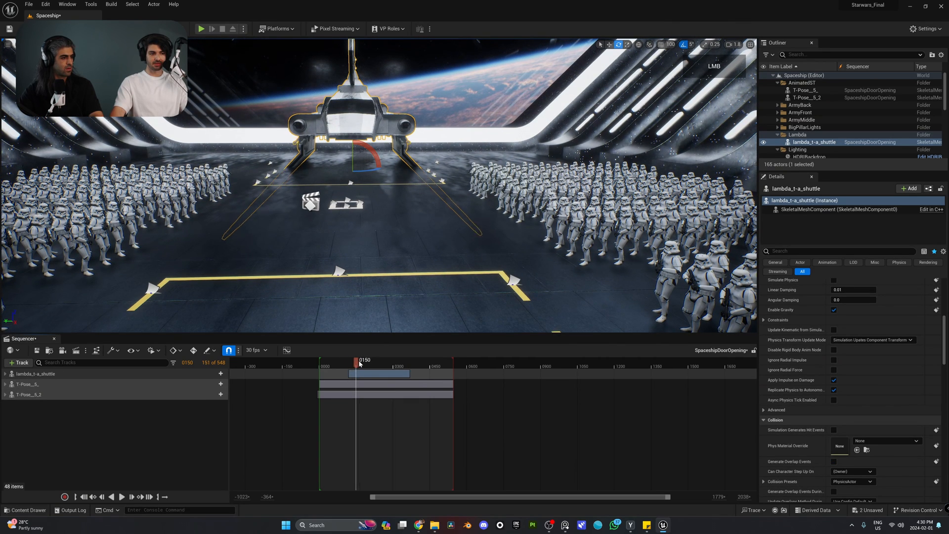
{"action": "key", "text": "space"}
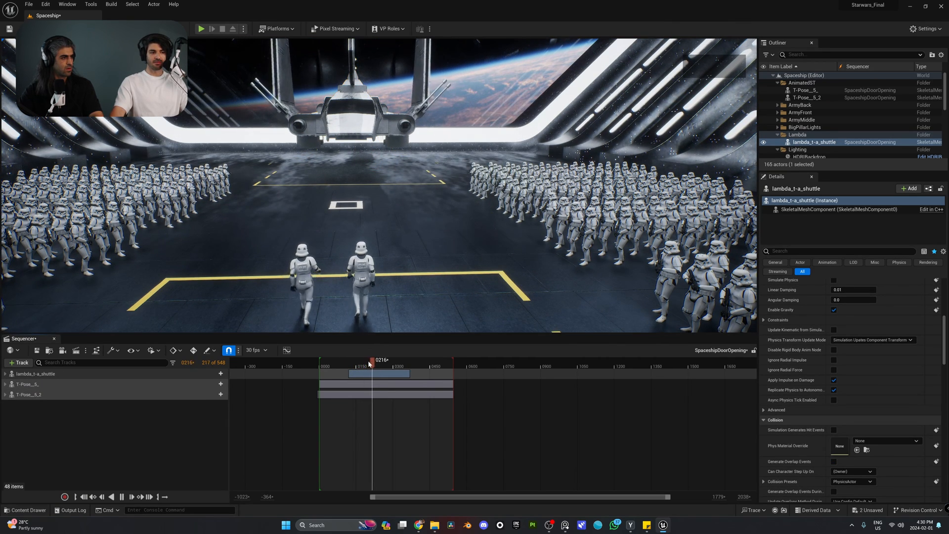
{"action": "left_click", "coordinate": [351, 363]}
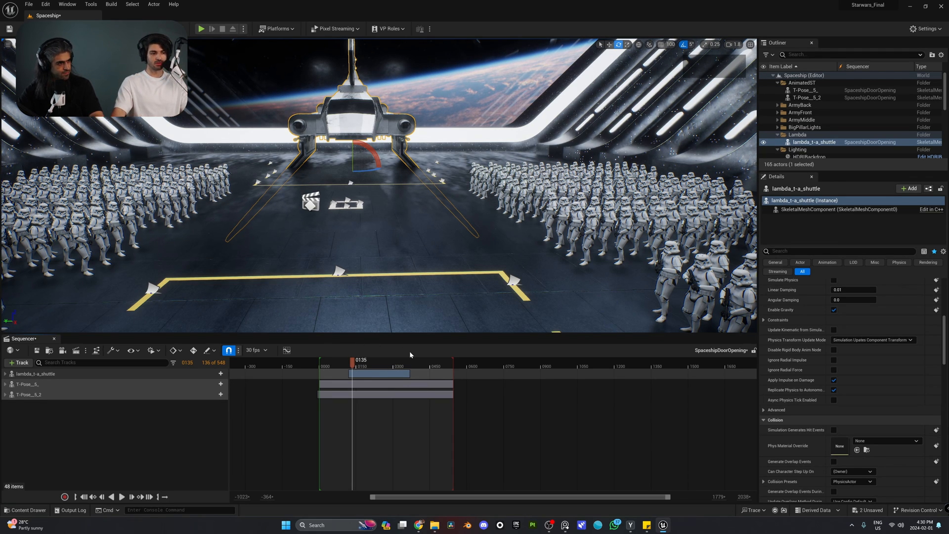
- Replay the shot from close behind the stormtroopers and examine the timing of their walk against the shuttle's ramp opening
{"action": "left_click_drag", "start_coordinate": [352, 362], "coordinate": [374, 363]}
{"action": "key", "text": "w"}
{"action": "right_click_drag", "start_coordinate": [374, 296], "coordinate": [374, 297]}
{"action": "key", "text": "w"}
{"action": "key", "text": "space"}
{"action": "key", "text": "w"}
{"action": "right_click_drag", "start_coordinate": [455, 308], "coordinate": [456, 309]}
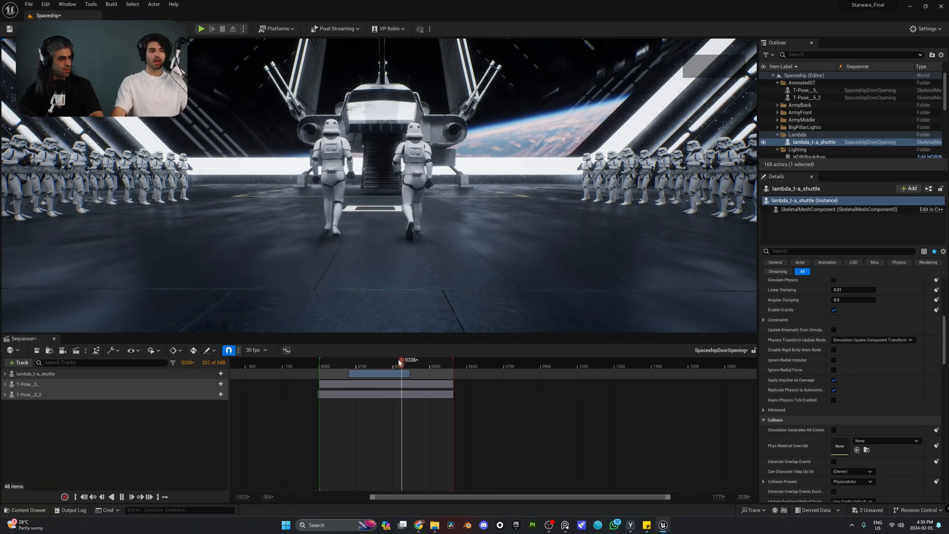
{"action": "left_click_drag", "start_coordinate": [399, 362], "coordinate": [388, 363]}
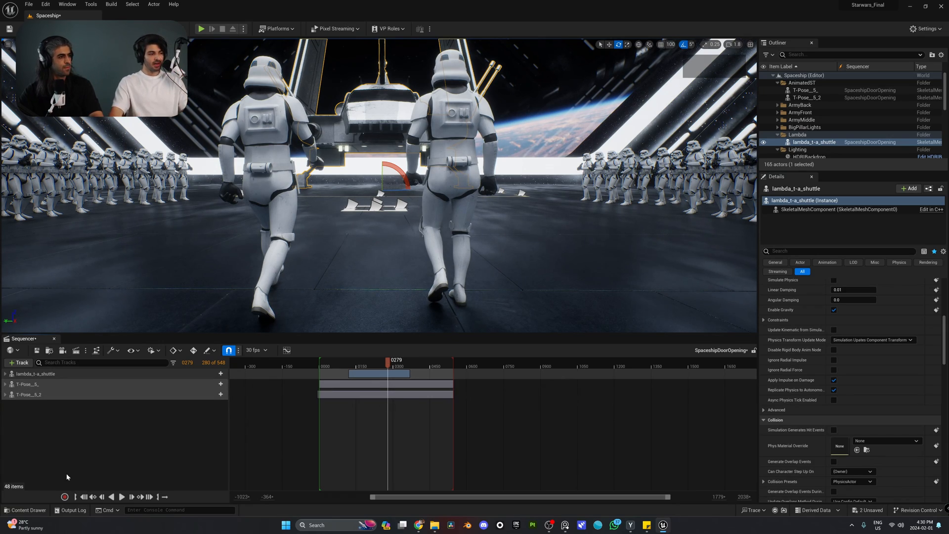
- Select the CineCameraActor in the hangar and add it to the SpaceshipDoorOpening sequence with a camera cut
{"action": "key", "text": "s"}
{"action": "right_click_drag", "start_coordinate": [346, 222], "coordinate": [257, 222]}
{"action": "key", "text": "w"}
{"action": "key", "text": "q"}
{"action": "left_click", "coordinate": [364, 218]}
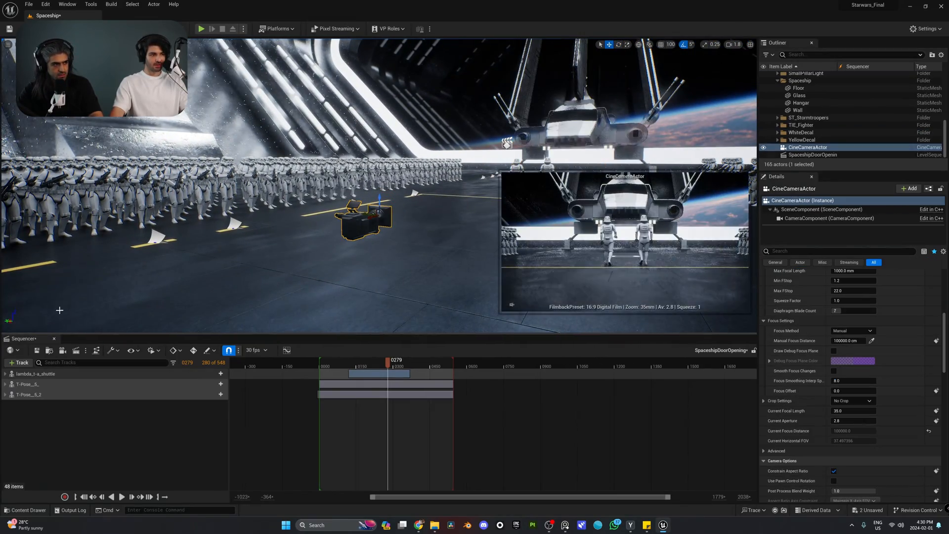
{"action": "left_click", "coordinate": [17, 363]}
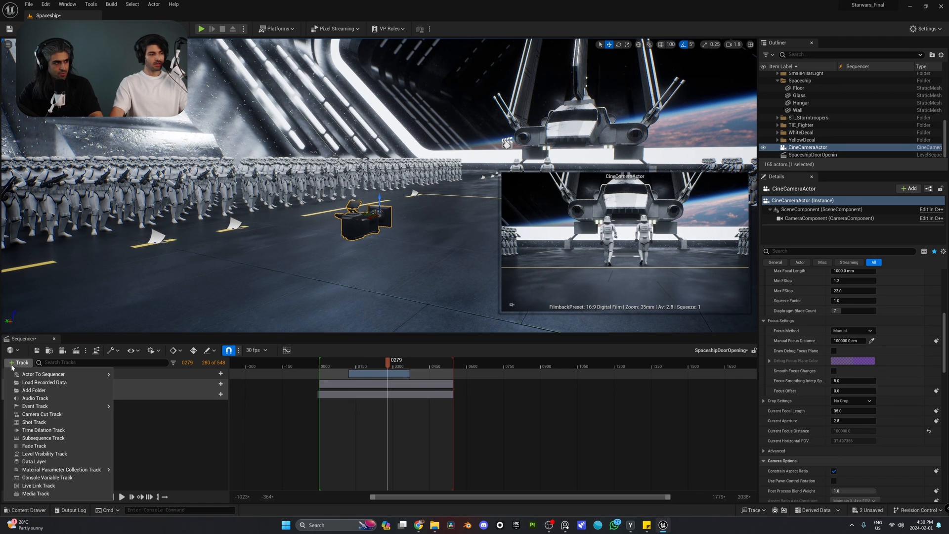
{"action": "mouse_move", "coordinate": [59, 374]}
{"action": "left_click", "coordinate": [185, 352]}
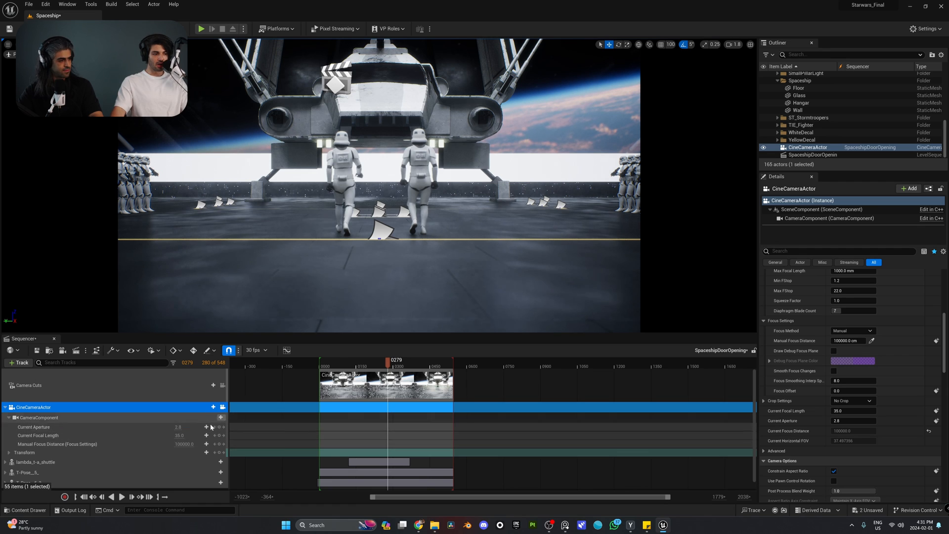
- Try out different values for the camera's focal length, aperture and manual focus distance, undoing each change
{"action": "key", "text": "ctrl+z"}
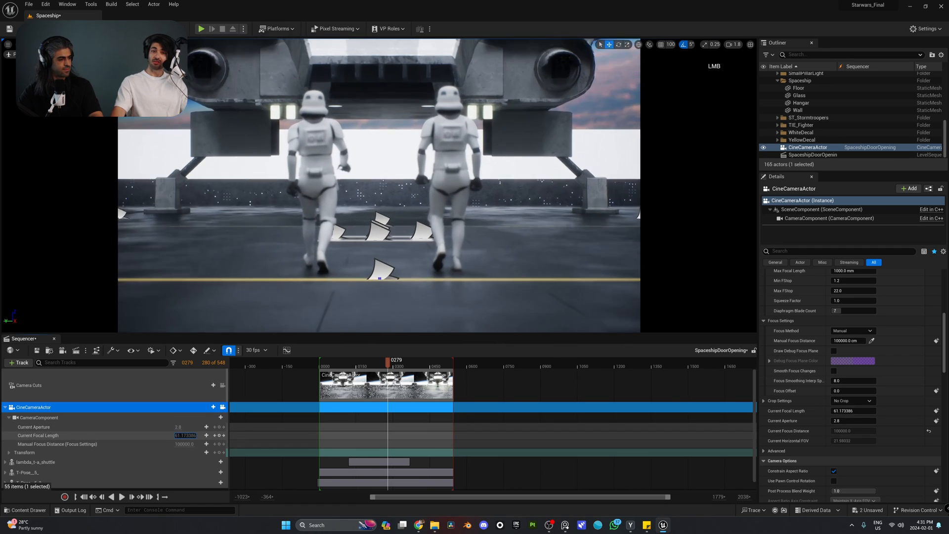
{"action": "key", "text": "ctrl+z"}
{"action": "left_click_drag", "start_coordinate": [179, 427], "coordinate": [151, 427]}
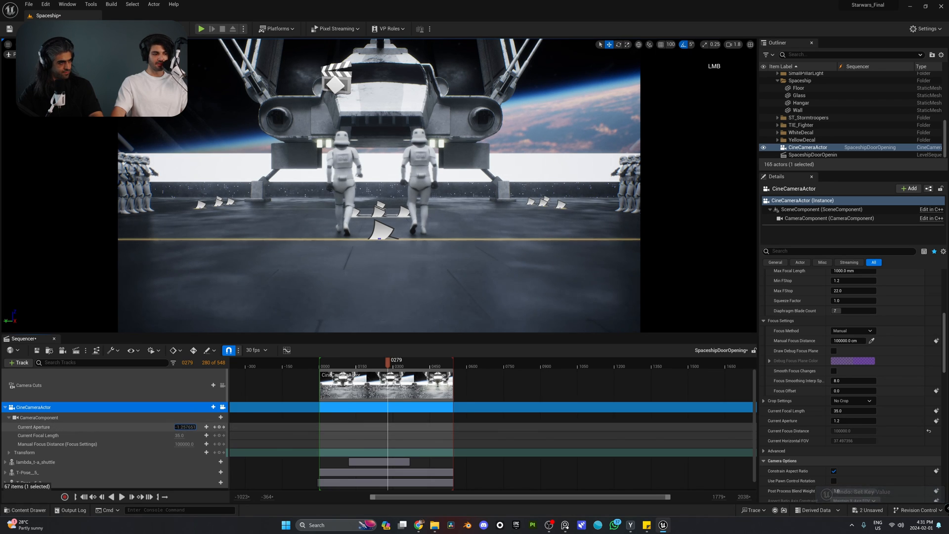
{"action": "key", "text": "ctrl+z"}
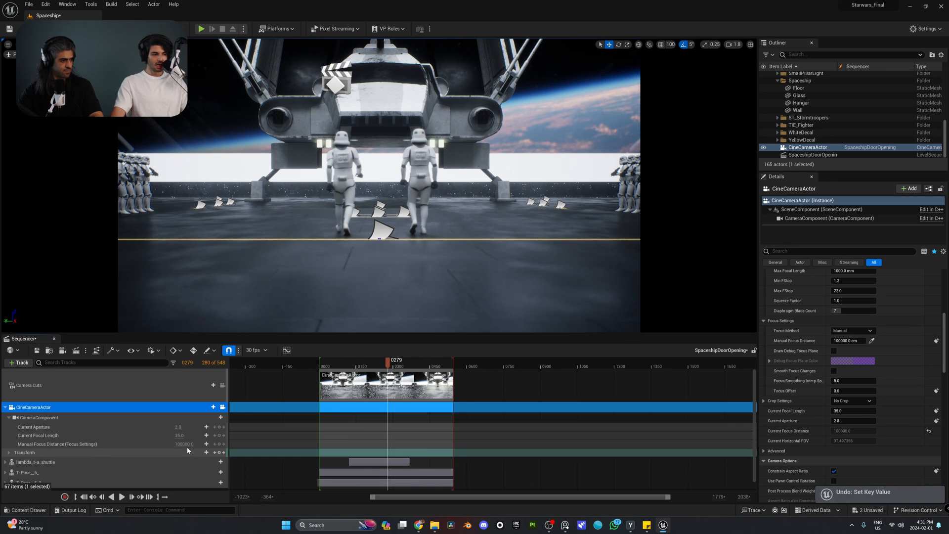
{"action": "mouse_move", "coordinate": [185, 443]}
{"action": "left_mouse_down"}
{"action": "mouse_move", "coordinate": [203, 444]}
{"action": "mouse_move", "coordinate": [163, 444]}
{"action": "mouse_move", "coordinate": [202, 444]}
{"action": "left_mouse_up"}
{"action": "key", "text": "ctrl+z"}
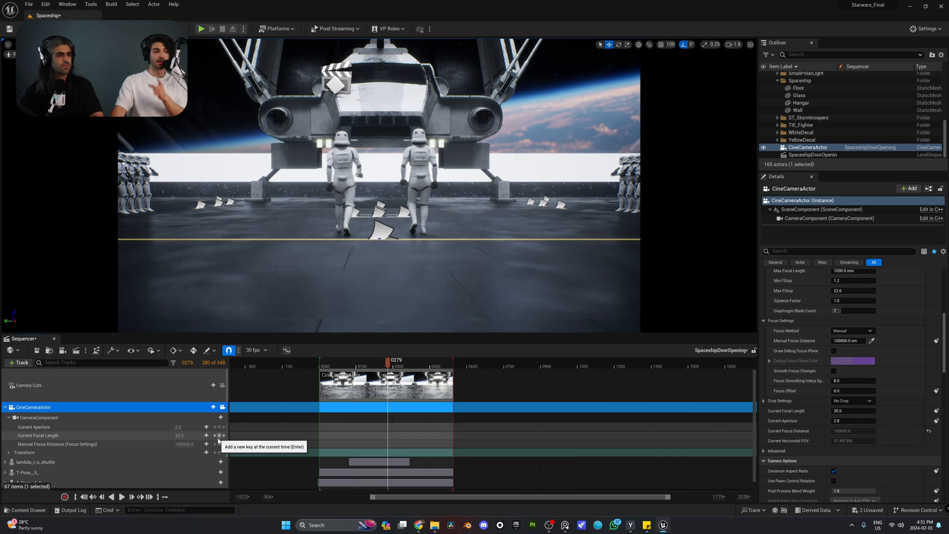
- Examine the property tracks available for the CineCameraActor's CameraComponent, including the Filmback options, without adding one
{"action": "left_click", "coordinate": [78, 418]}
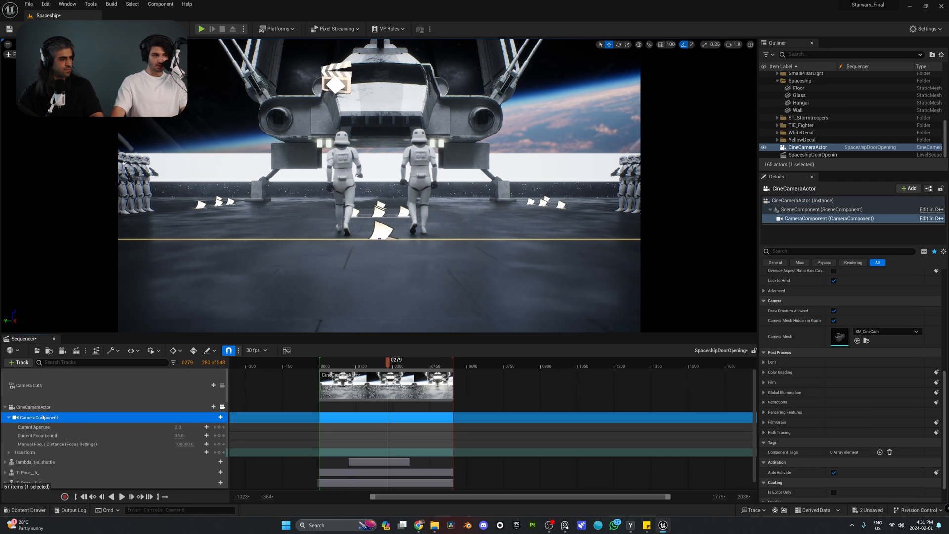
{"action": "left_click", "coordinate": [220, 418]}
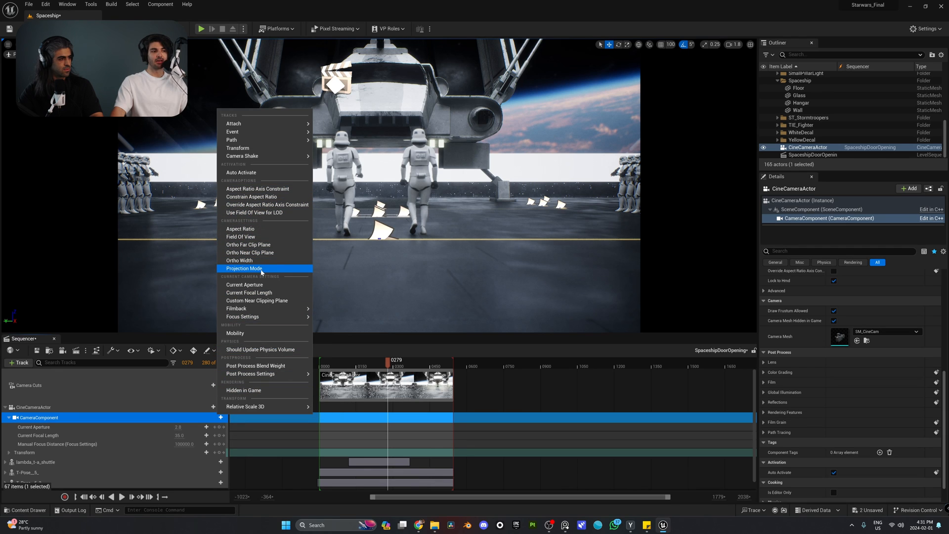
{"action": "mouse_move", "coordinate": [256, 308]}
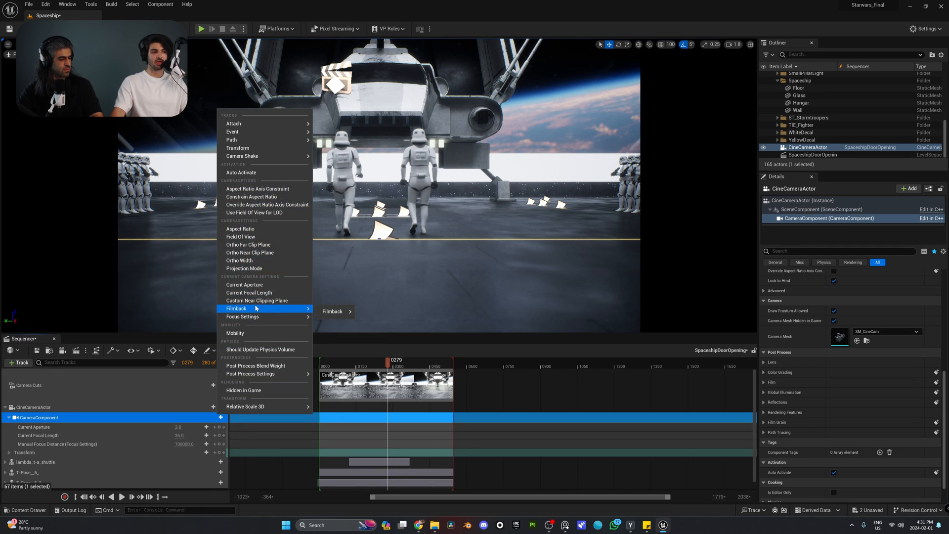
{"action": "mouse_move", "coordinate": [328, 315]}
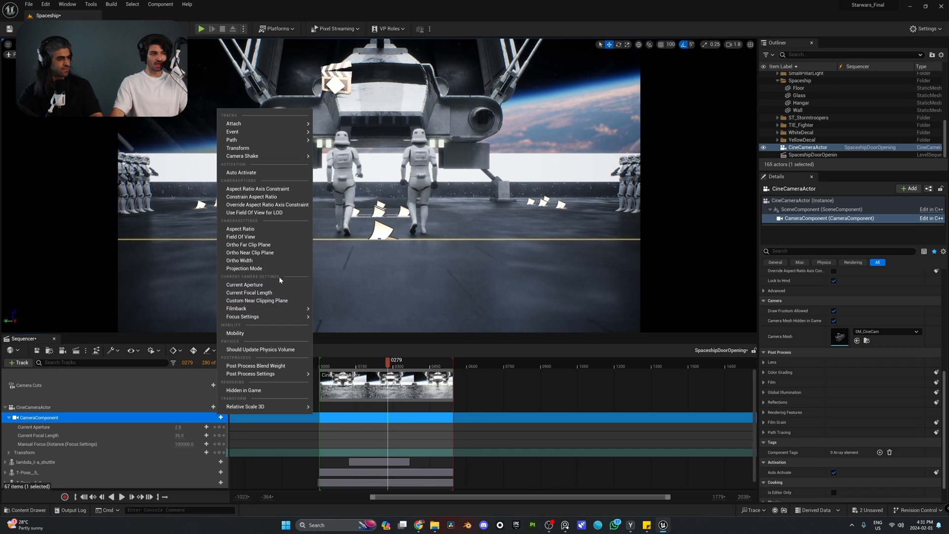
{"action": "left_click", "coordinate": [256, 430]}
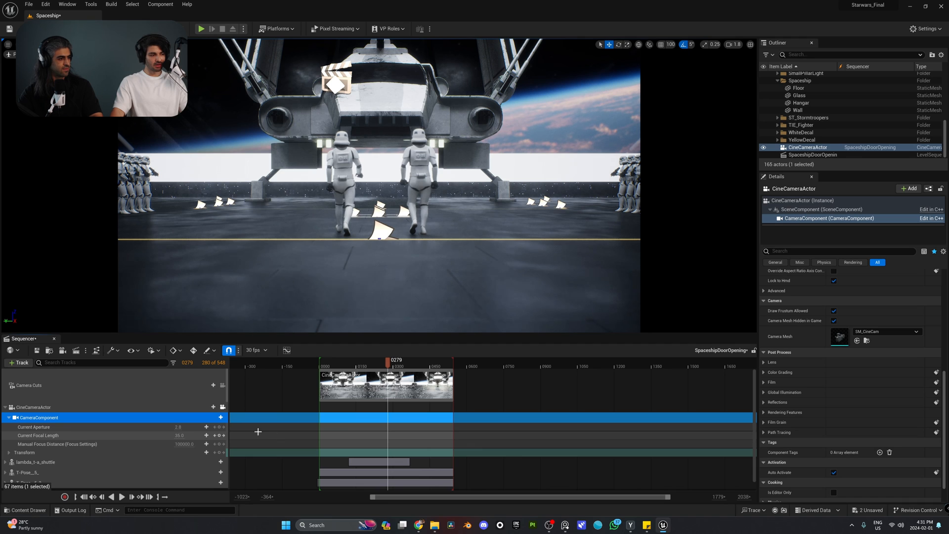
- Scrub back to frame 41, leave the camera's view and frame the two walking stormtroopers and the camera from behind
{"action": "left_click_drag", "start_coordinate": [387, 361], "coordinate": [330, 368]}
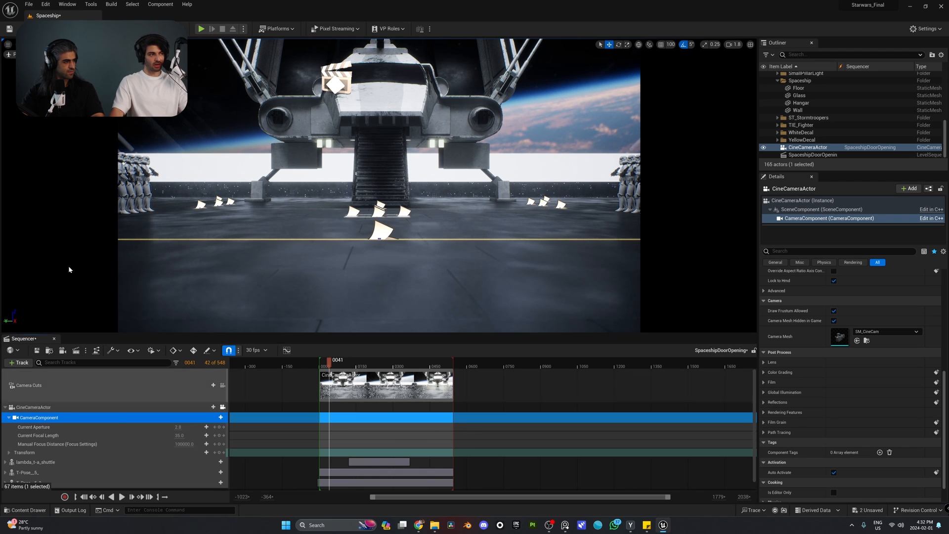
{"action": "left_click", "coordinate": [9, 54]}
{"action": "key", "text": "s"}
{"action": "right_click_drag", "start_coordinate": [412, 150], "coordinate": [375, 173]}
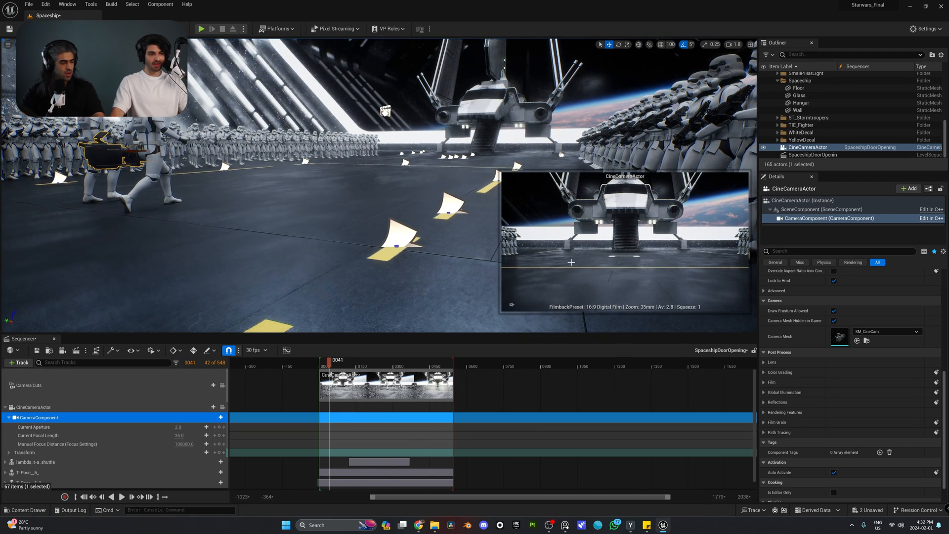
{"action": "key", "text": "a"}
{"action": "key", "text": "e"}
{"action": "right_click_drag", "start_coordinate": [324, 227], "coordinate": [410, 316]}
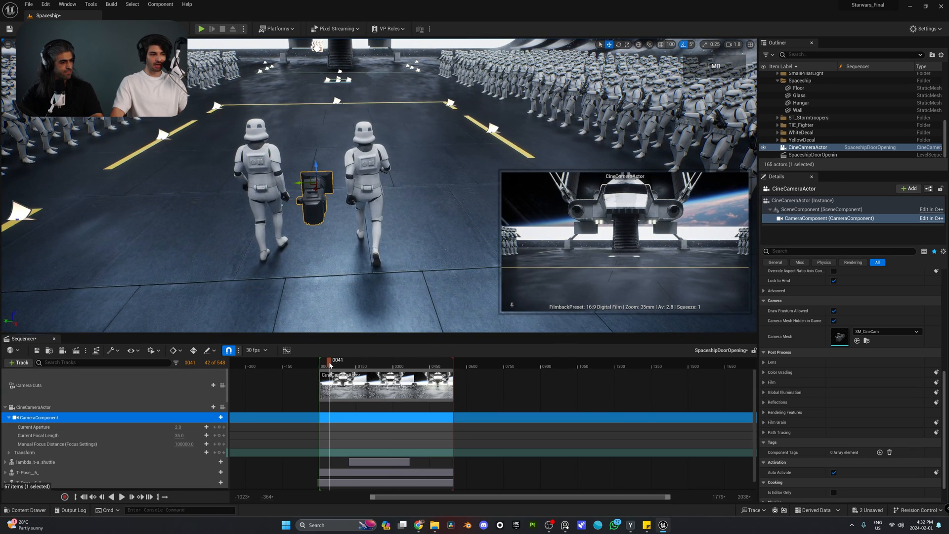
- Lower the cine camera closer to the hangar floor and scrub the walk from frame 0 to about frame 113
{"action": "mouse_move", "coordinate": [329, 363]}
{"action": "left_mouse_down"}
{"action": "mouse_move", "coordinate": [320, 366]}
{"action": "mouse_move", "coordinate": [378, 370]}
{"action": "mouse_move", "coordinate": [326, 369]}
{"action": "left_mouse_up"}
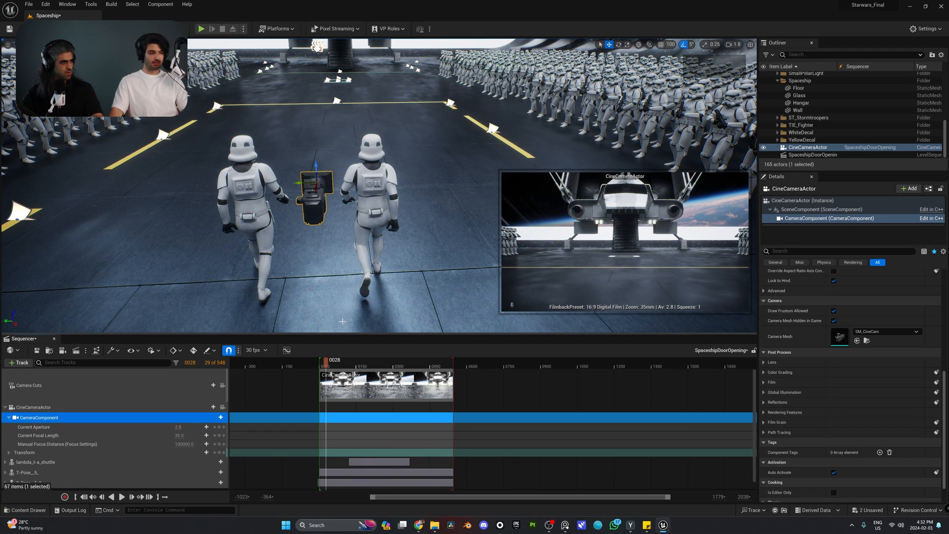
{"action": "left_click", "coordinate": [83, 497]}
{"action": "left_click_drag", "start_coordinate": [314, 153], "coordinate": [319, 201], "text": "alt"}
{"action": "right_click_drag", "start_coordinate": [320, 200], "coordinate": [324, 228]}
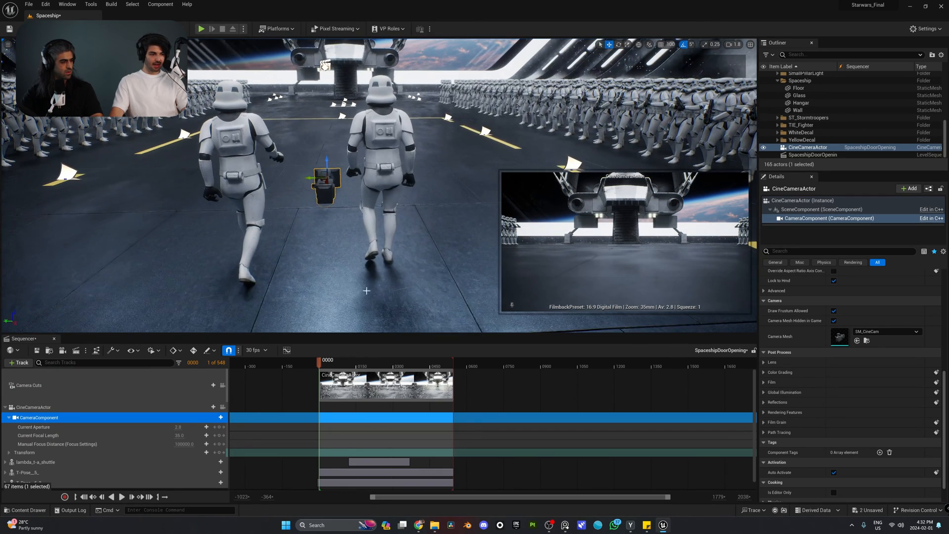
{"action": "left_click_drag", "start_coordinate": [320, 365], "coordinate": [347, 364]}
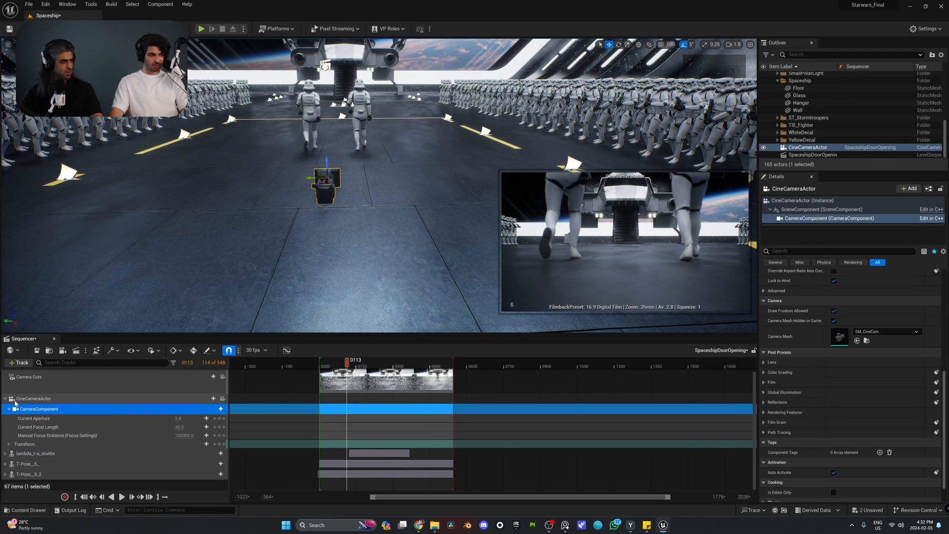
- Shift the lambda_t-a_shuttle section earlier to end at about frame 130 and play back the ramp opening
{"action": "left_click", "coordinate": [6, 407]}
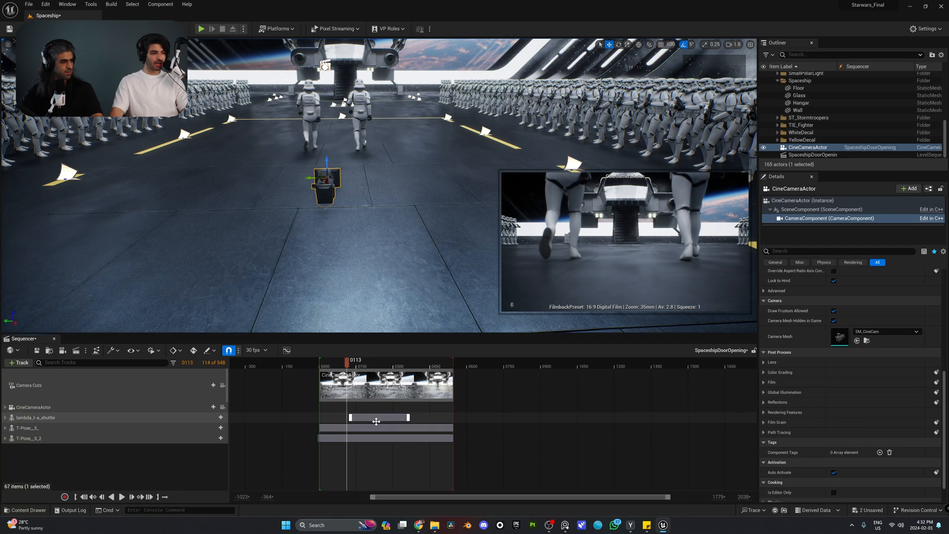
{"action": "left_click", "coordinate": [373, 418]}
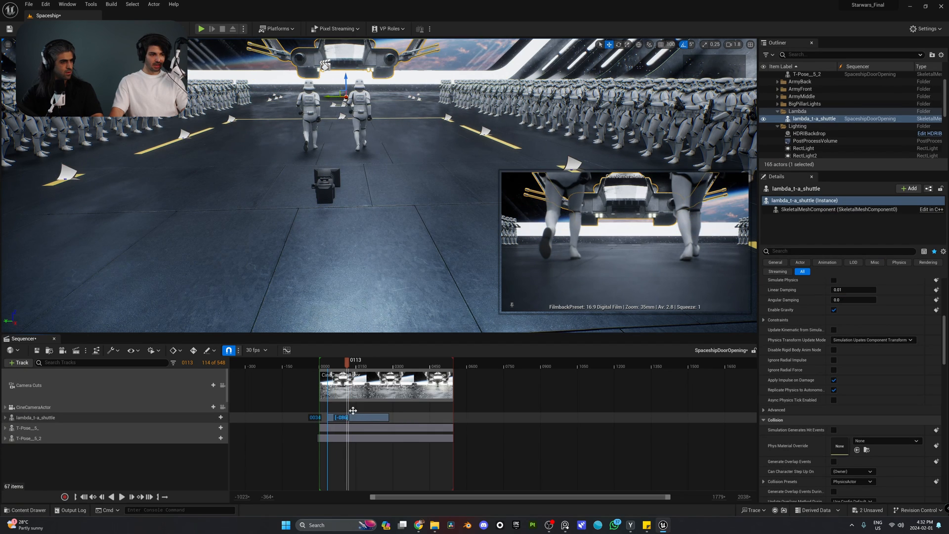
{"action": "left_click_drag", "start_coordinate": [349, 362], "coordinate": [324, 363]}
{"action": "left_click_drag", "start_coordinate": [357, 417], "coordinate": [320, 415]}
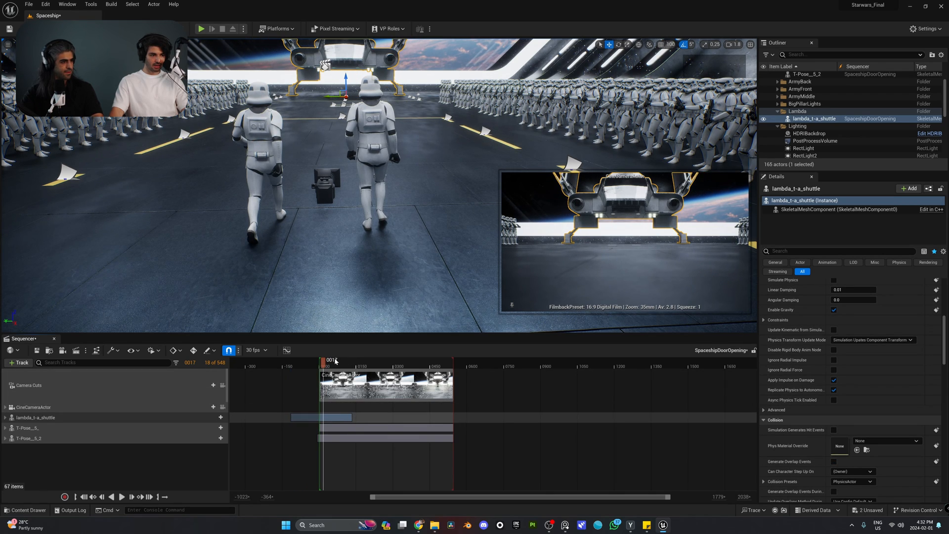
{"action": "key", "text": "space"}
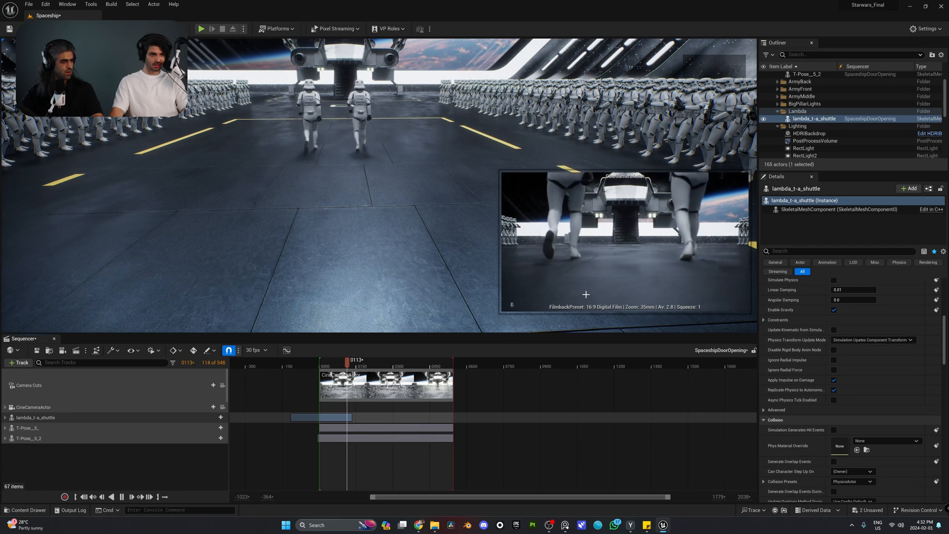
{"action": "key", "text": "space"}
- Move the lambda_t-a_shuttle section later to start at about frame -62 and replay the ramp opening from frame 75
{"action": "scroll", "coordinate": [363, 415], "scroll_direction": "up", "scroll_amount": 5, "text": "ctrl"}
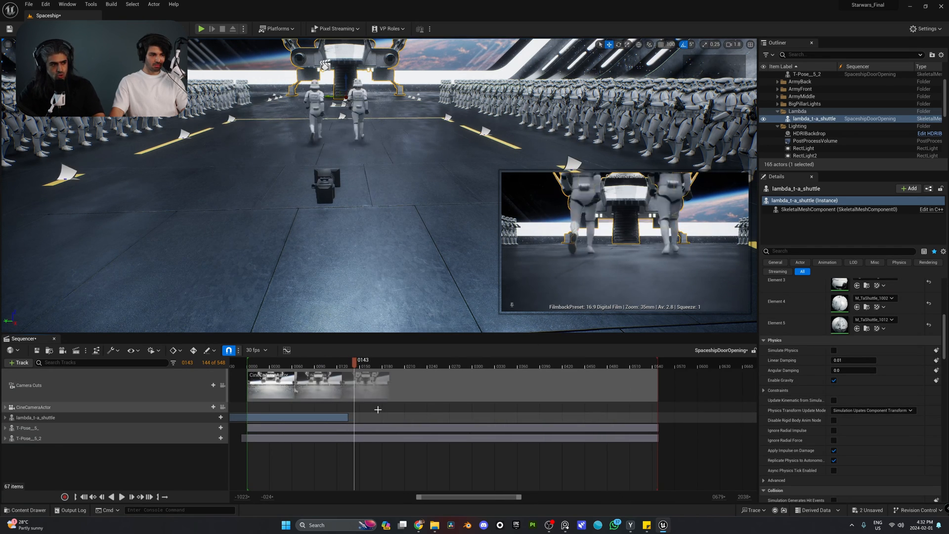
{"action": "right_click_drag", "start_coordinate": [377, 409], "coordinate": [396, 409]}
{"action": "left_click", "coordinate": [331, 416]}
{"action": "left_click_drag", "start_coordinate": [331, 416], "coordinate": [373, 416]}
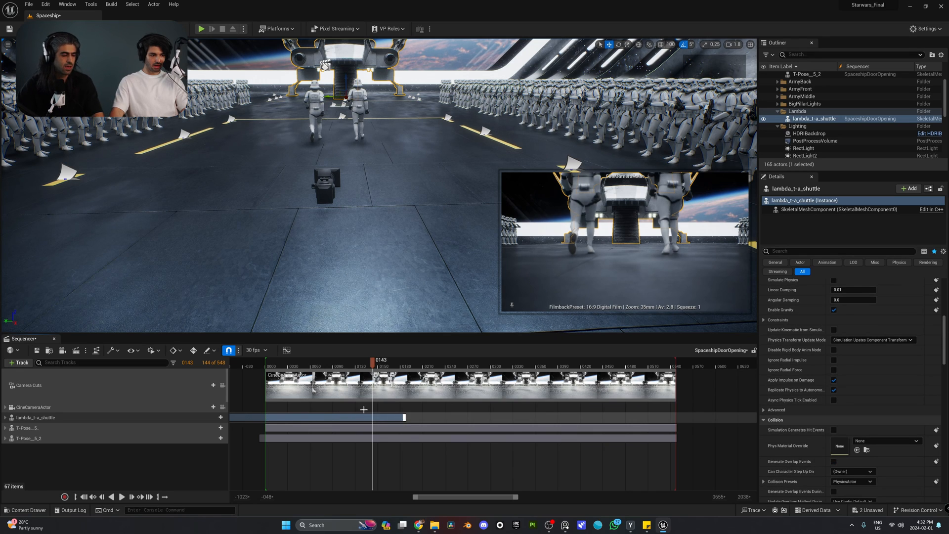
{"action": "left_click_drag", "start_coordinate": [363, 365], "coordinate": [321, 369]}
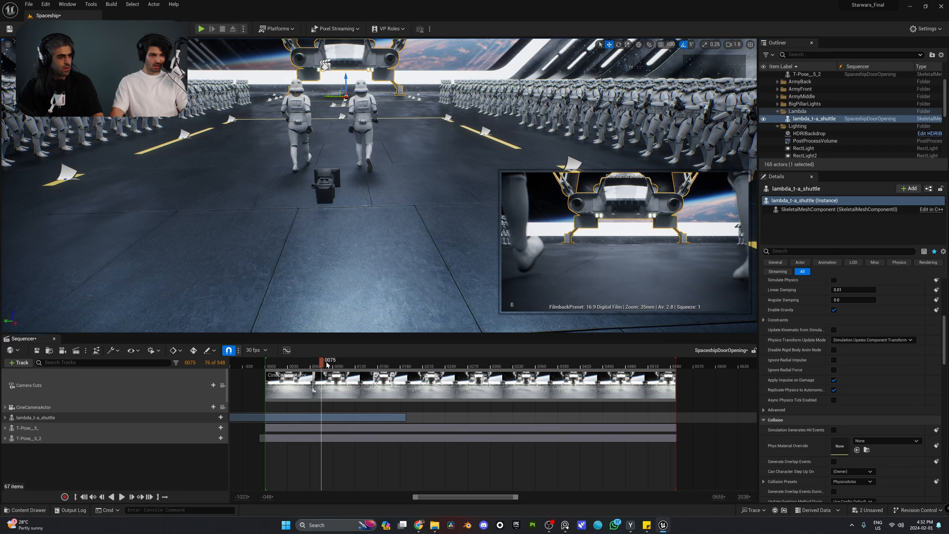
{"action": "key", "text": "space"}
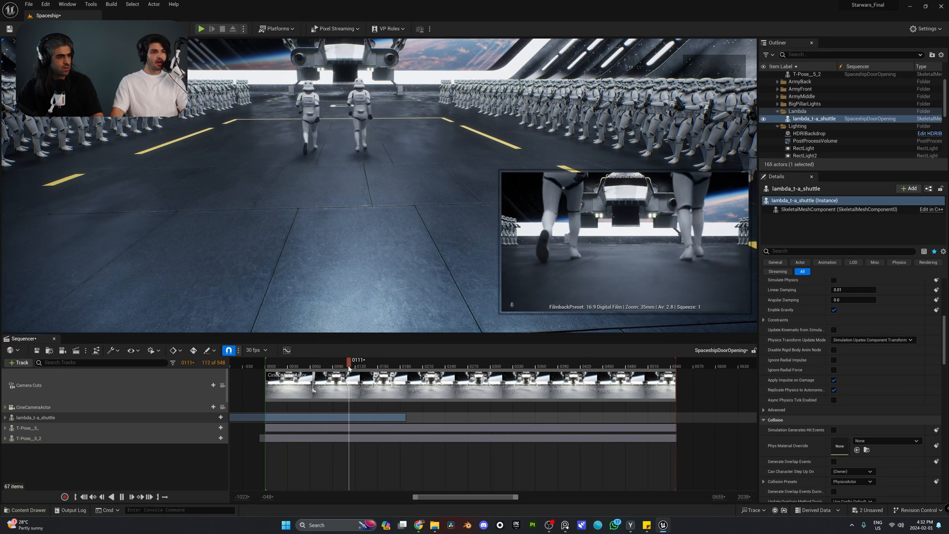
{"action": "key", "text": "space"}
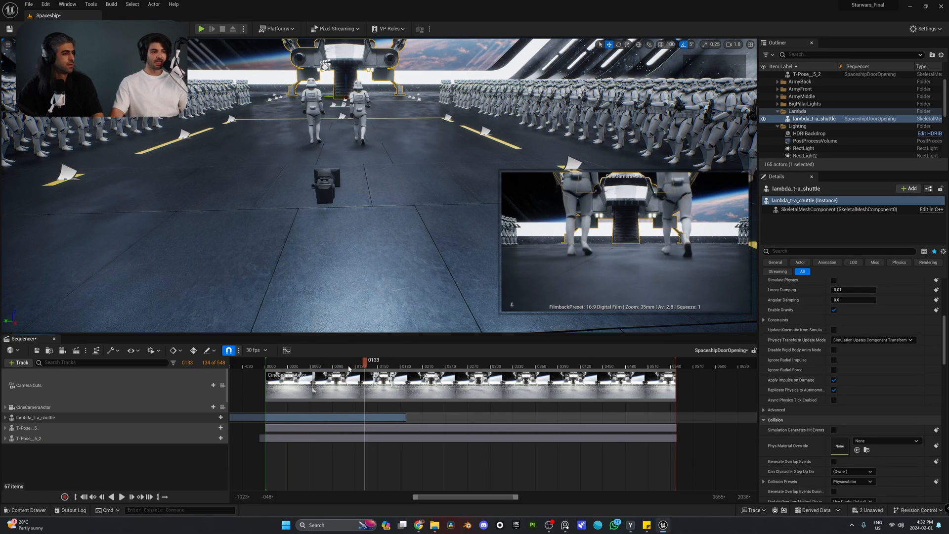
{"action": "mouse_move", "coordinate": [359, 366]}
{"action": "left_mouse_down"}
{"action": "mouse_move", "coordinate": [307, 366]}
{"action": "mouse_move", "coordinate": [353, 368]}
{"action": "left_mouse_up"}
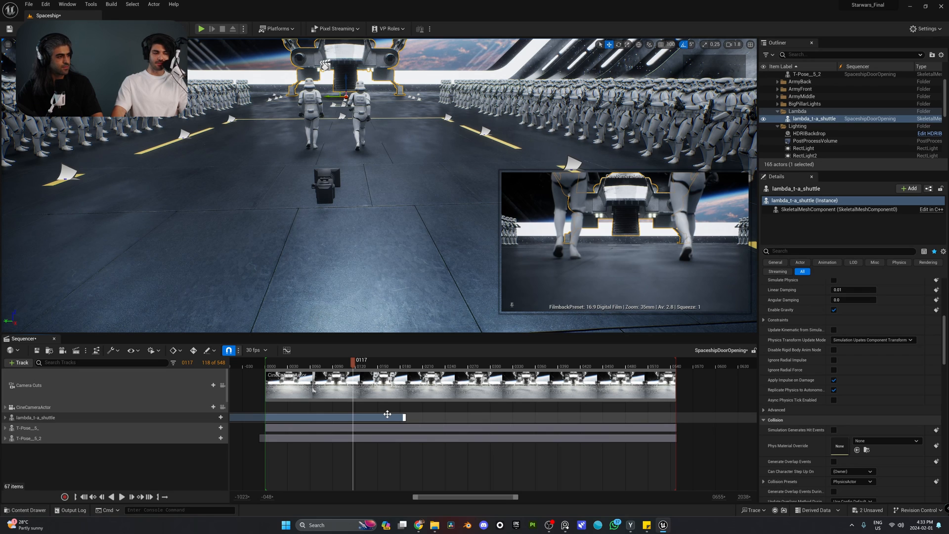
- Expand the lambda_t-a_shuttle track and set its animation section's play rate to 0.5
{"action": "right_click_drag", "start_coordinate": [327, 406], "coordinate": [382, 406]}
{"action": "left_click", "coordinate": [375, 429]}
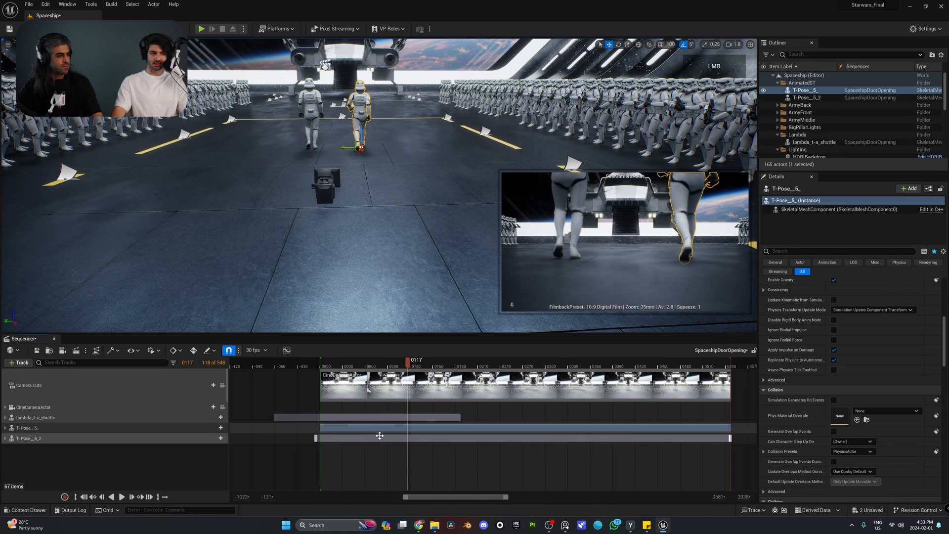
{"action": "left_click", "coordinate": [384, 417]}
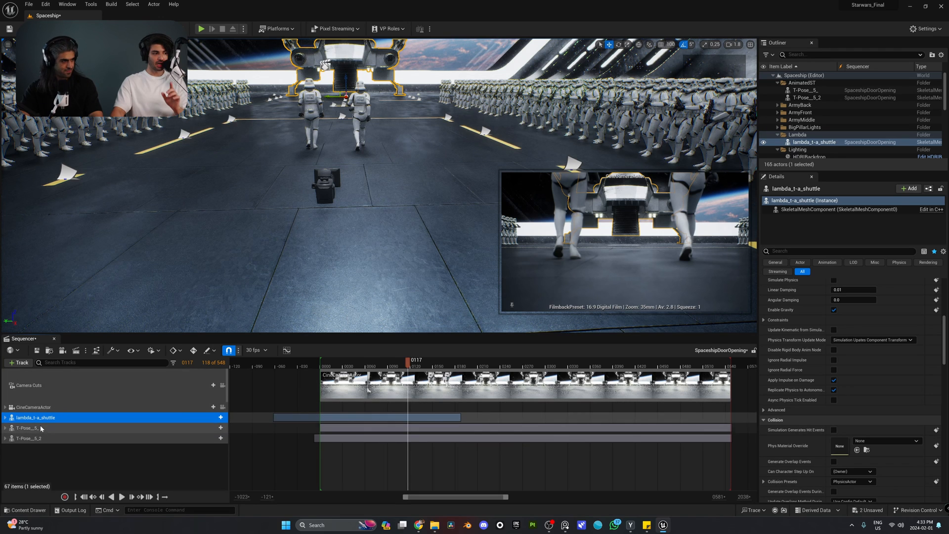
{"action": "left_click", "coordinate": [5, 417]}
{"action": "left_click", "coordinate": [401, 428]}
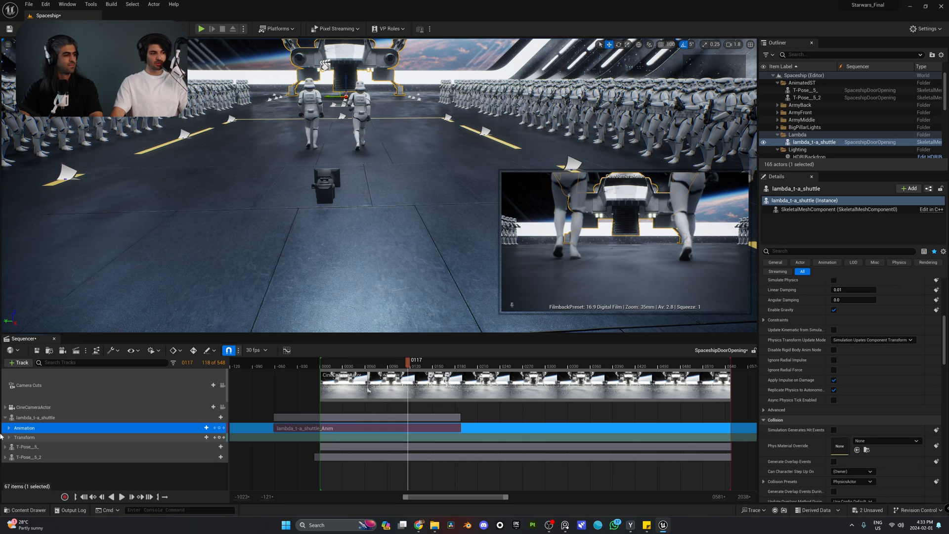
{"action": "right_click", "coordinate": [400, 428]}
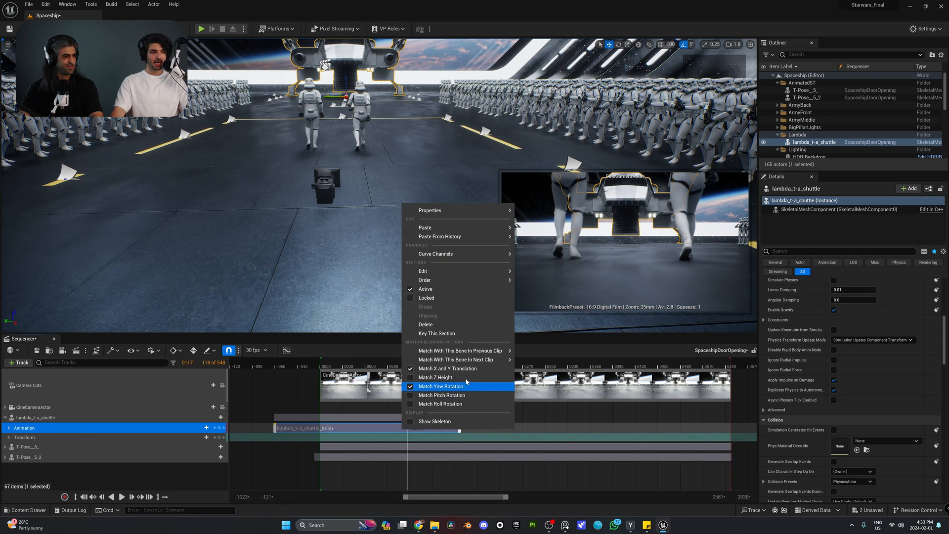
{"action": "mouse_move", "coordinate": [465, 215]}
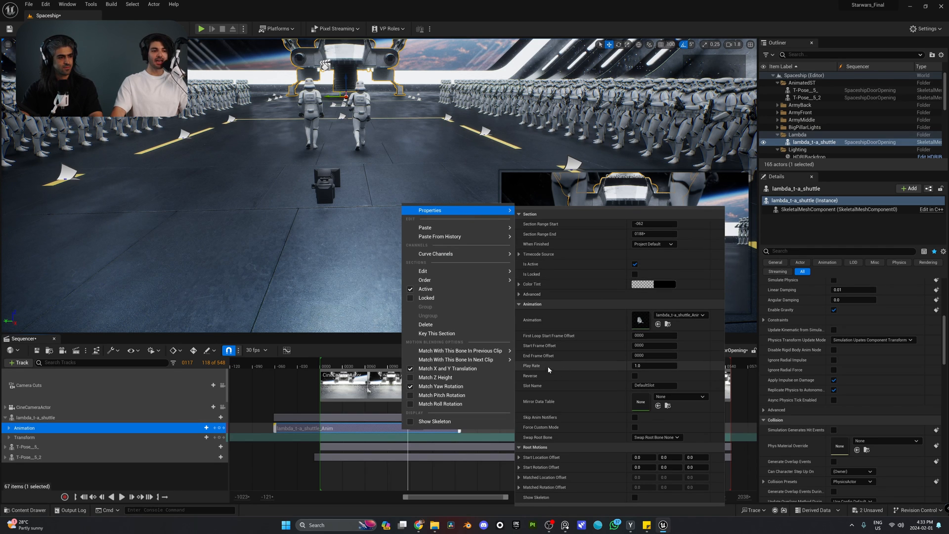
{"action": "left_click", "coordinate": [654, 365]}
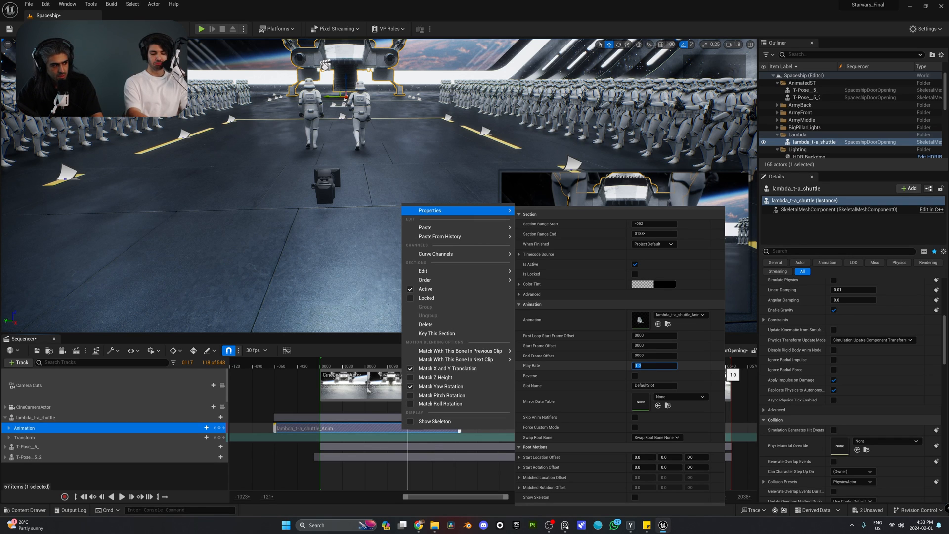
{"action": "type", "text": "0"}
{"action": "key", "text": "BackSpace"}
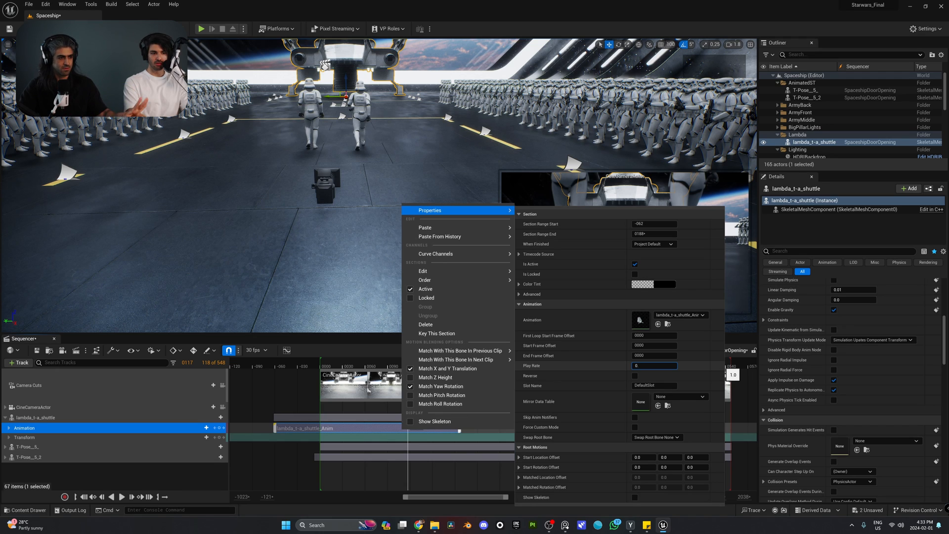
{"action": "type", "text": "0"}
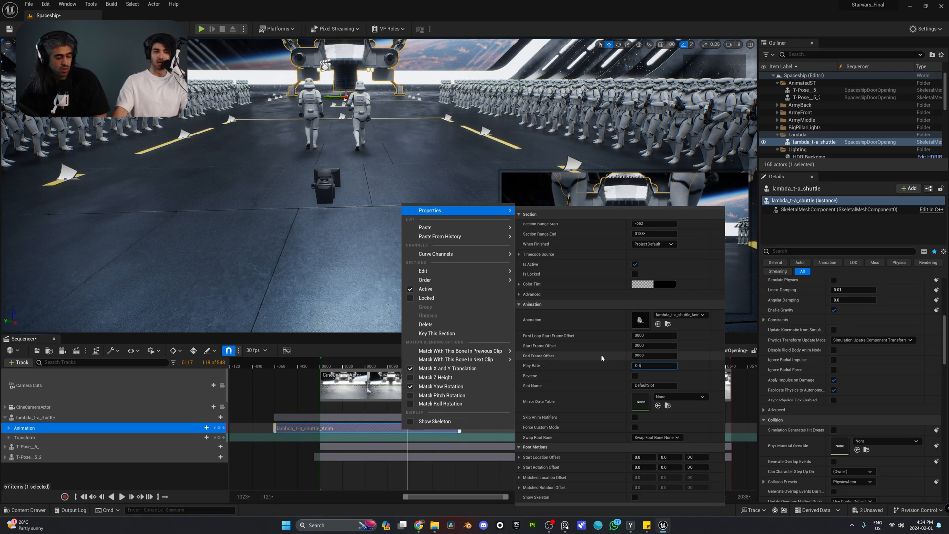
{"action": "left_click", "coordinate": [586, 362]}
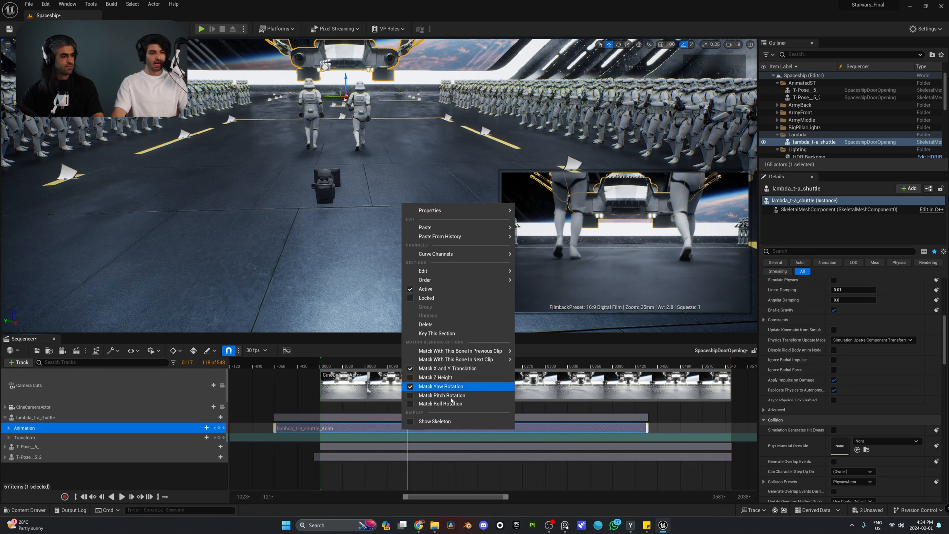
- Undo and redo the play rate change to compare the shuttle section's length on the timeline
{"action": "left_click", "coordinate": [554, 415]}
{"action": "key", "text": "ctrl+z"}
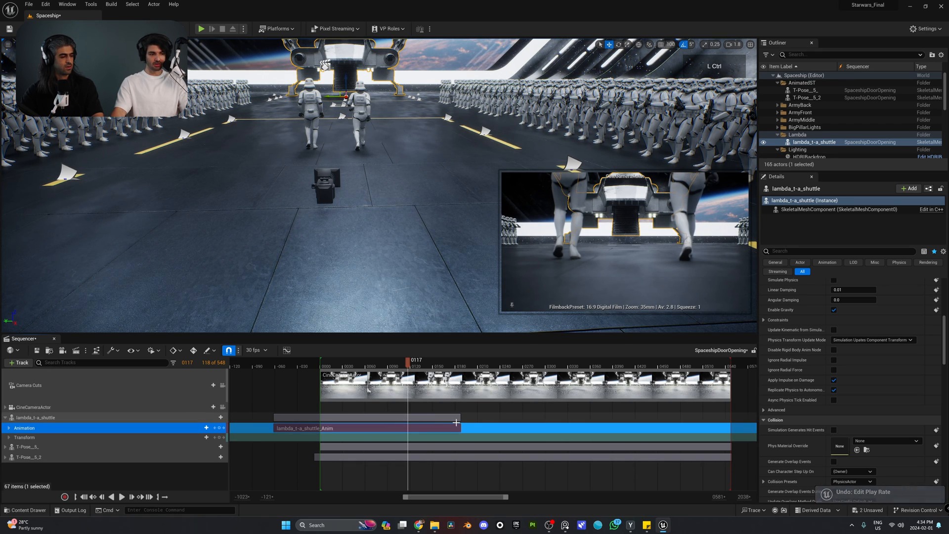
{"action": "key", "text": "ctrl+y"}
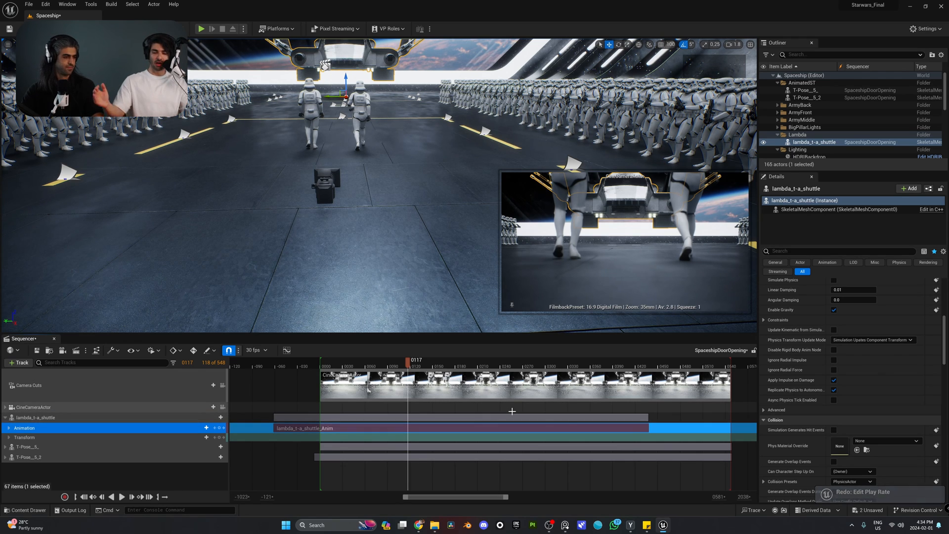
- Shift the slowed lambda_t-a_shuttle section later to start at about frame -32 and play back the ramp opening
{"action": "scroll", "coordinate": [504, 412], "scroll_direction": "down", "scroll_amount": 4}
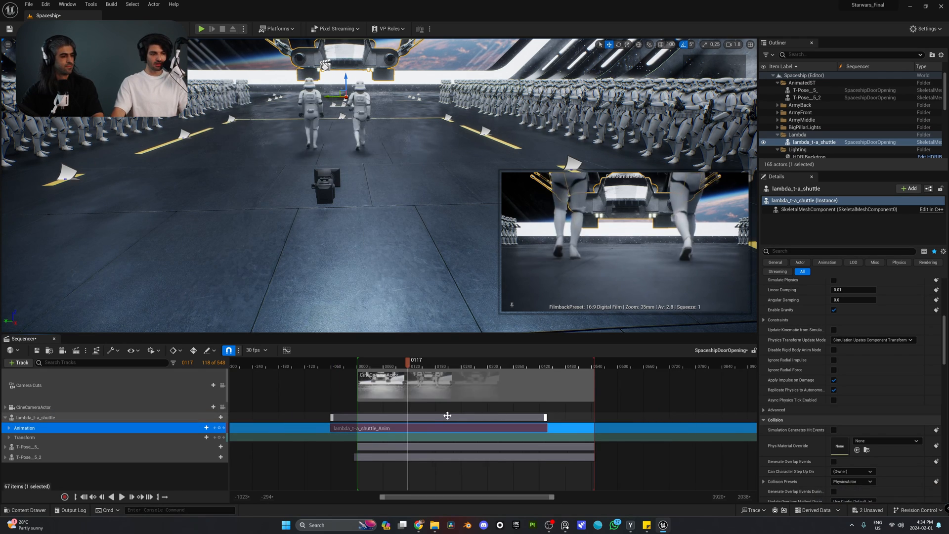
{"action": "left_click_drag", "start_coordinate": [429, 419], "coordinate": [444, 419]}
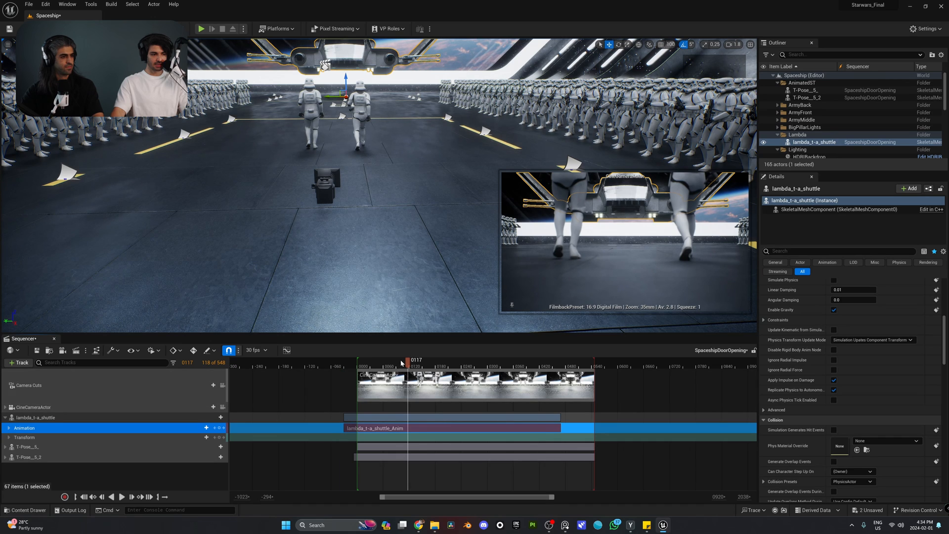
{"action": "left_click_drag", "start_coordinate": [409, 362], "coordinate": [393, 363]}
{"action": "key", "text": "space"}
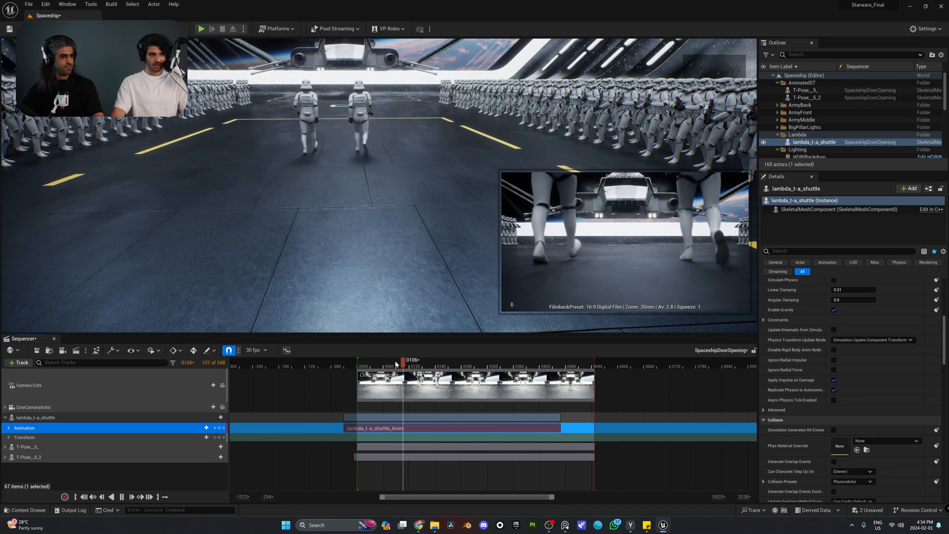
- Shift the lambda_t-a_shuttle animation section earlier to start at about frame -125 and play back the ramp opening
{"action": "key", "text": "space"}
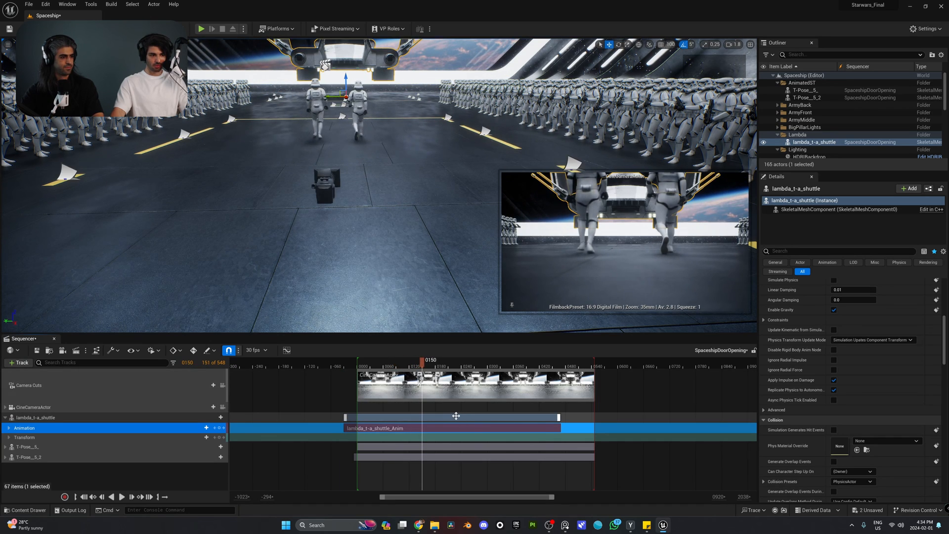
{"action": "left_click_drag", "start_coordinate": [455, 416], "coordinate": [415, 417]}
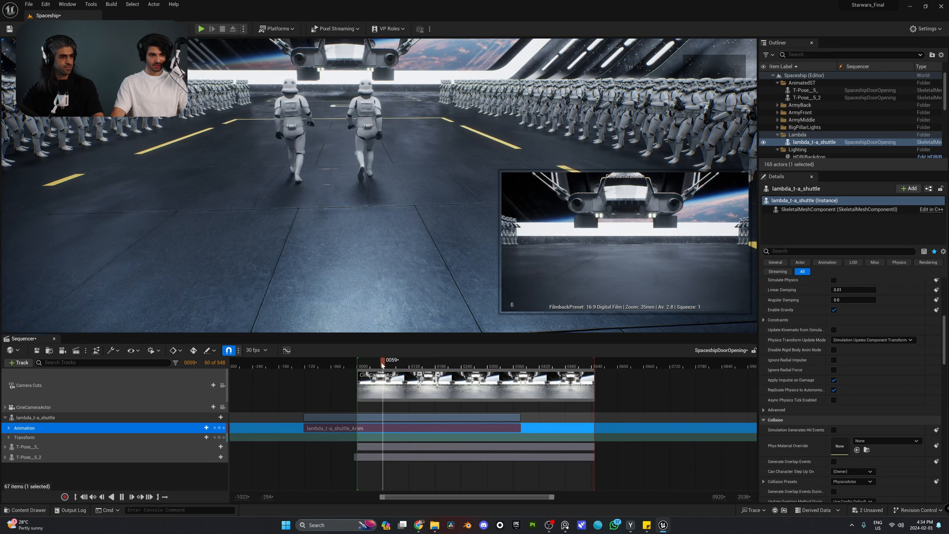
{"action": "key", "text": "space"}
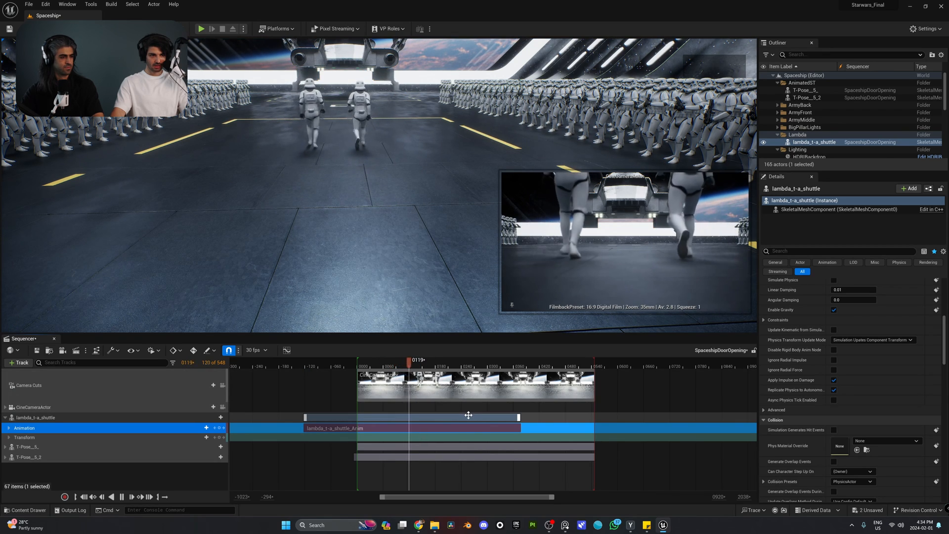
{"action": "key", "text": "space"}
{"action": "left_click", "coordinate": [466, 418]}
{"action": "key", "text": "space"}
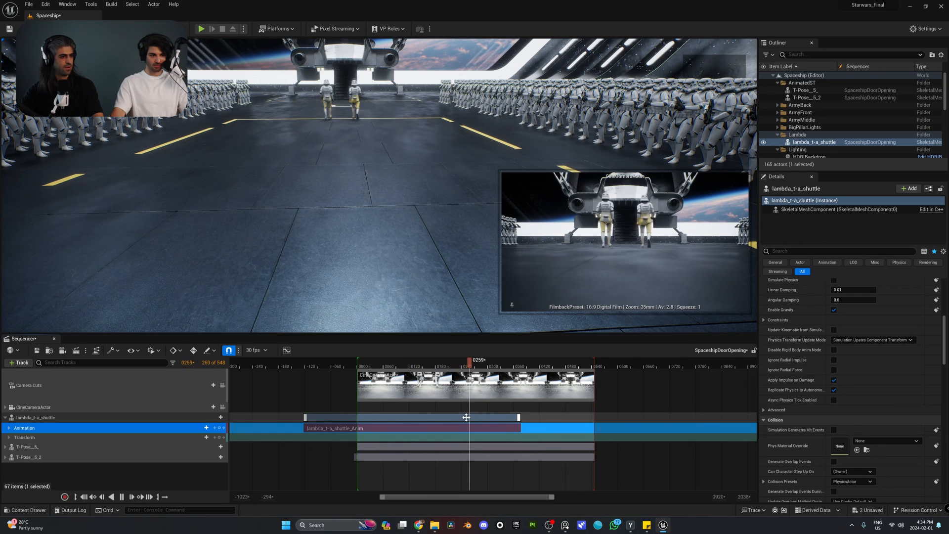
{"action": "key", "text": "space"}
- Shift the lambda_t-a_shuttle section further earlier to start at frame -259 and replay the ramp opening from the sequence start
{"action": "left_click_drag", "start_coordinate": [466, 417], "coordinate": [426, 417]}
{"action": "key", "text": "space"}
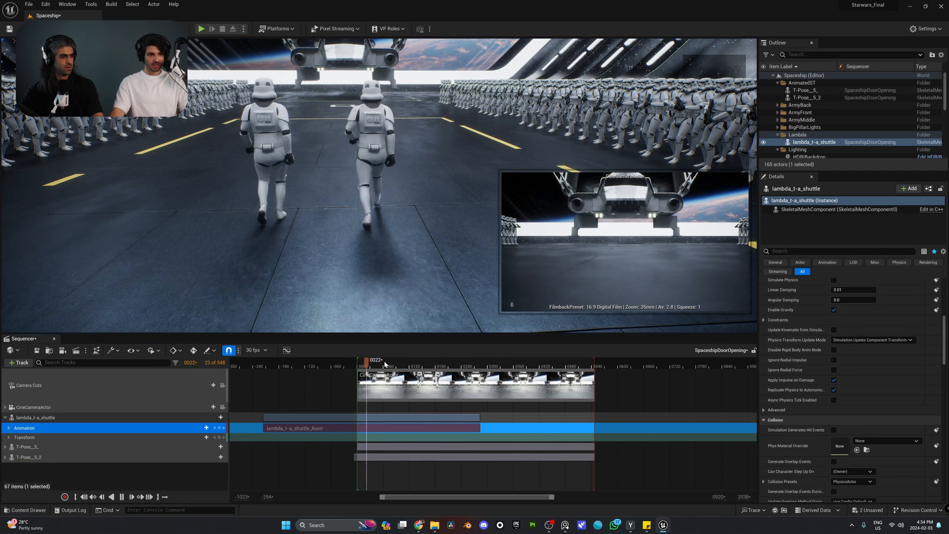
{"action": "key", "text": "space"}
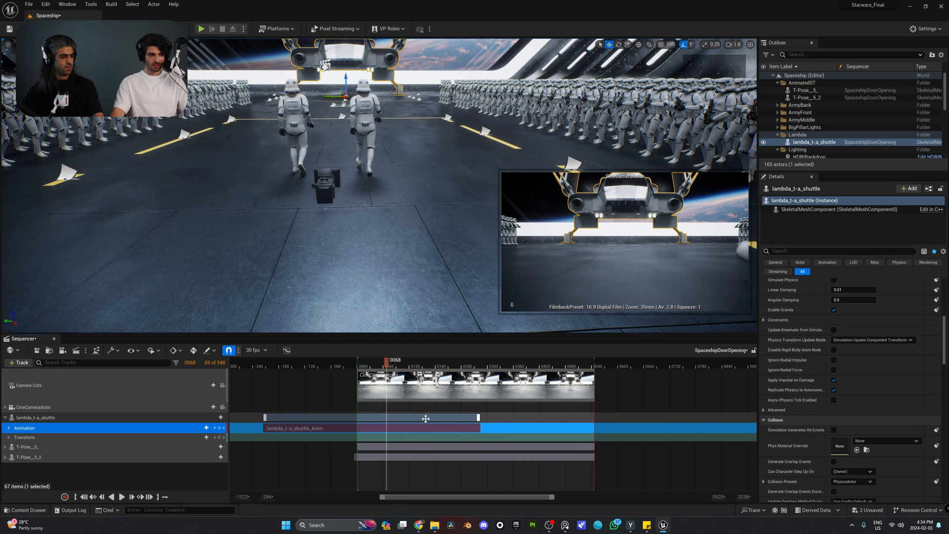
{"action": "left_click_drag", "start_coordinate": [425, 419], "coordinate": [406, 419]}
{"action": "left_click_drag", "start_coordinate": [386, 364], "coordinate": [356, 366]}
{"action": "key", "text": "space"}
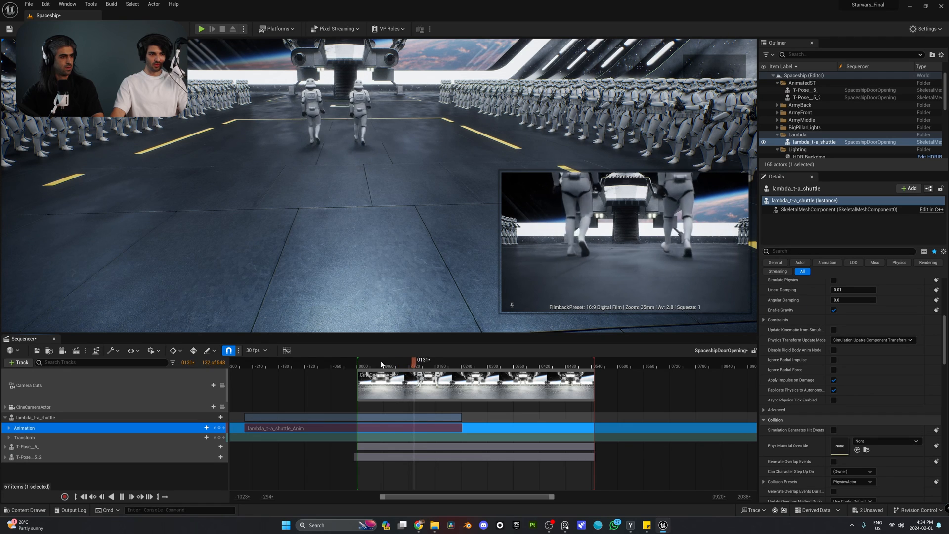
{"action": "key", "text": "space"}
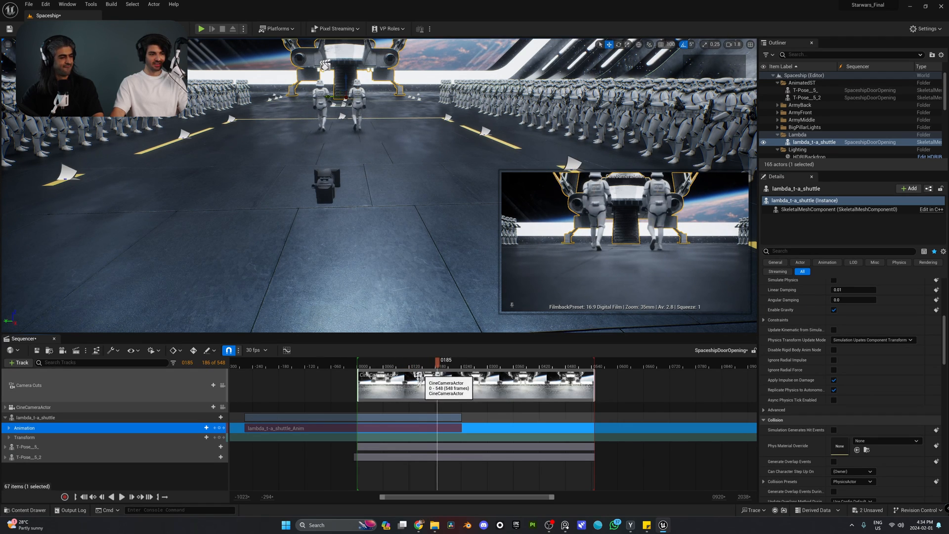
- Switch the viewport to look through the CineCameraActor
{"action": "left_click", "coordinate": [376, 363]}
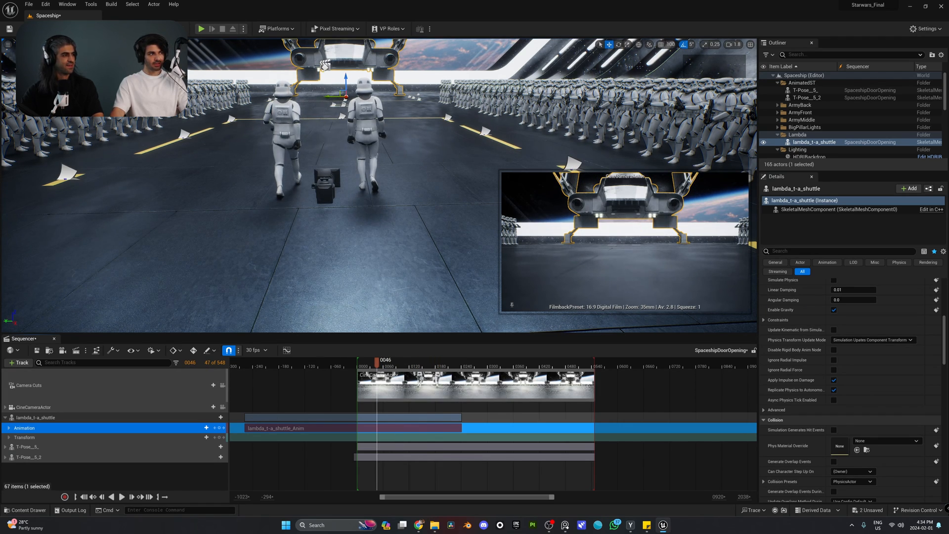
{"action": "left_click", "coordinate": [31, 44]}
{"action": "left_click", "coordinate": [56, 129]}
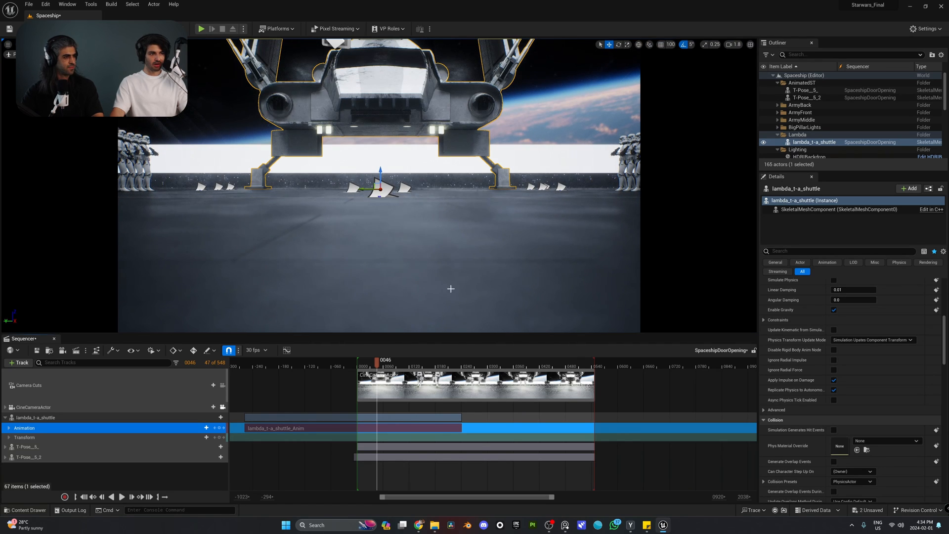
- Expand the CineCameraActor's transform and key its location, rotation and scale at frame 0
{"action": "left_click", "coordinate": [5, 407]}
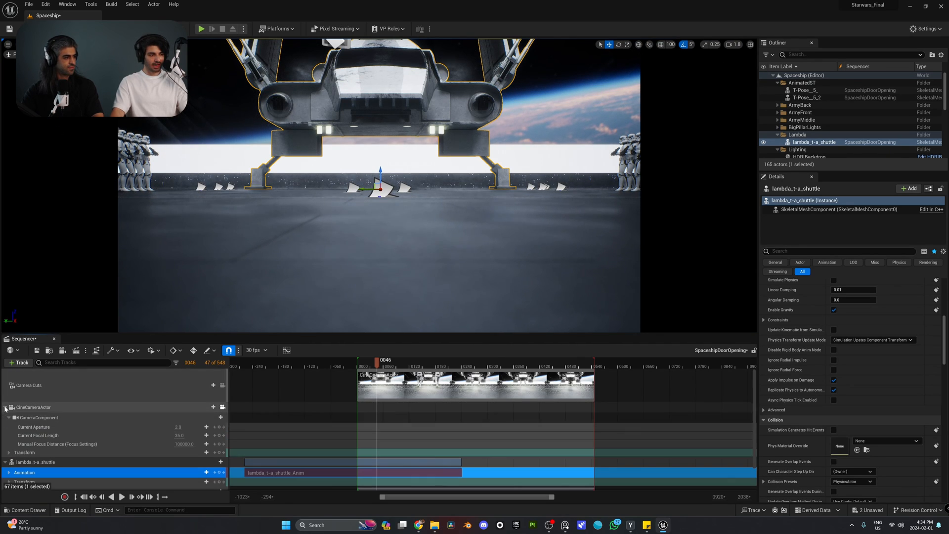
{"action": "left_click", "coordinate": [9, 452]}
{"action": "scroll", "coordinate": [10, 435], "scroll_direction": "down", "scroll_amount": 2}
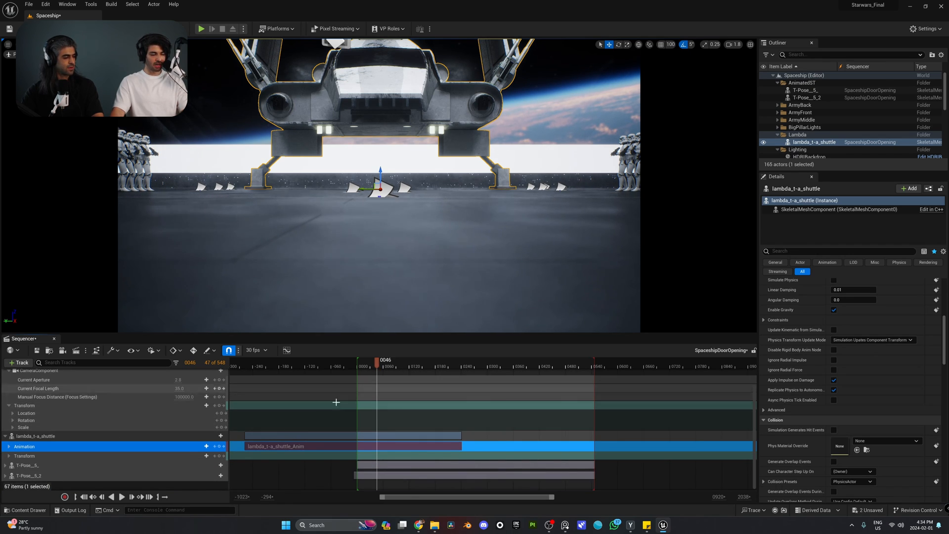
{"action": "left_click", "coordinate": [89, 496]}
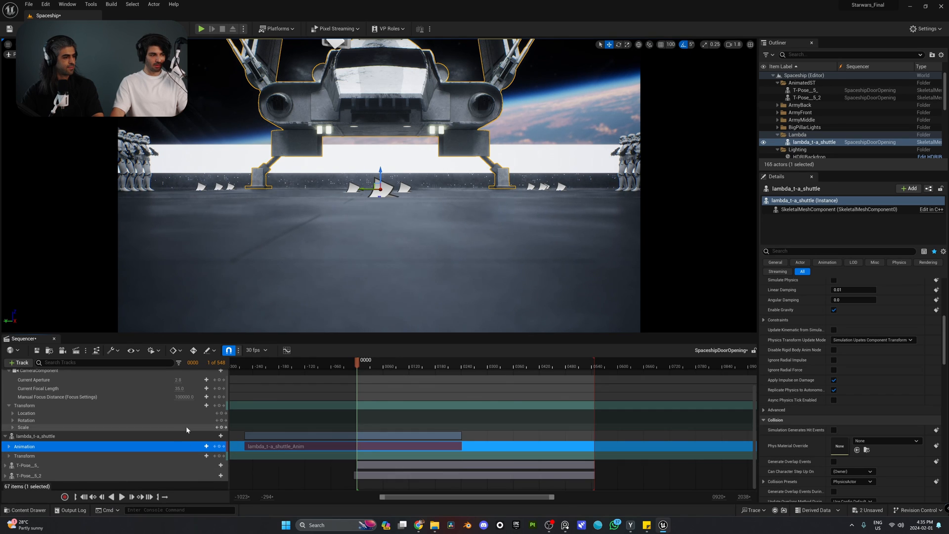
{"action": "left_click", "coordinate": [220, 412]}
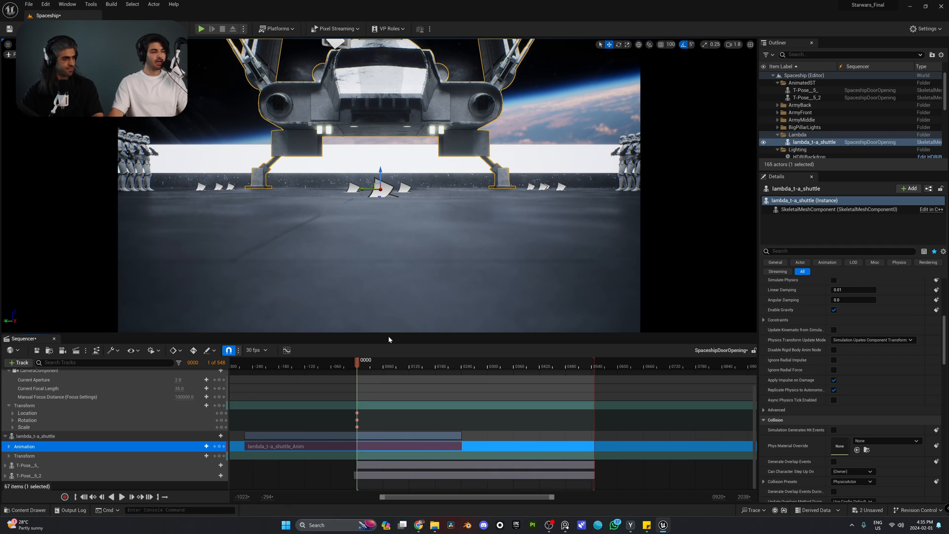
- Hide the editor icons in the viewport with Game View and move the playhead to frame 171
{"action": "left_click", "coordinate": [291, 218]}
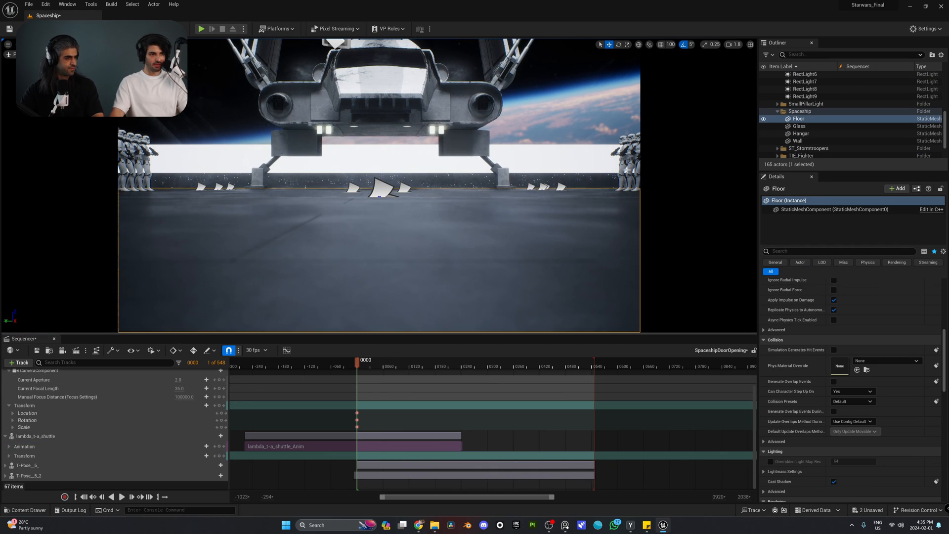
{"action": "key", "text": "g"}
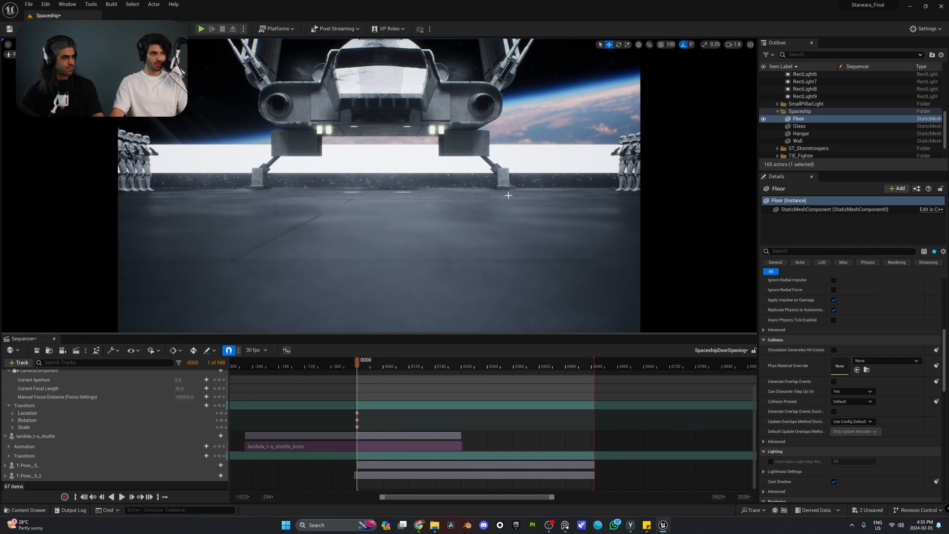
{"action": "left_click_drag", "start_coordinate": [365, 366], "coordinate": [432, 368]}
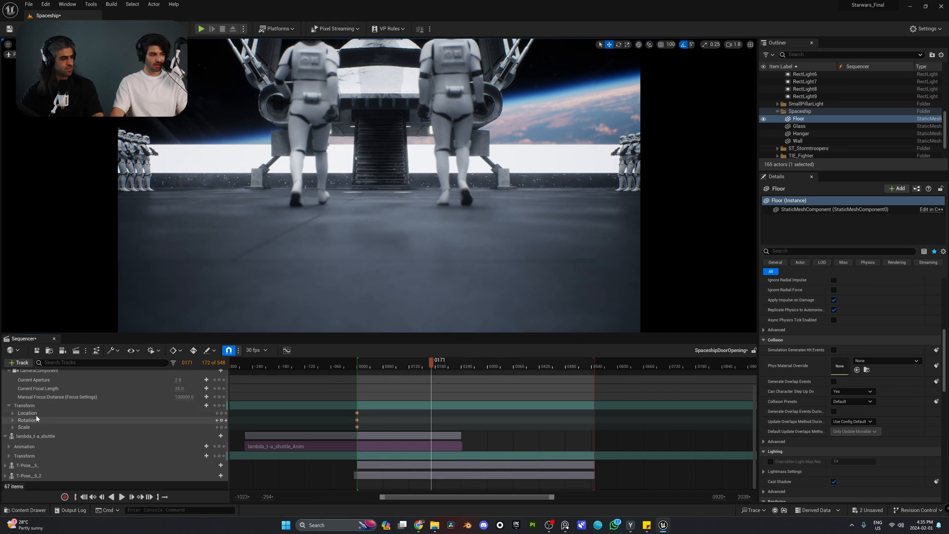
{"action": "scroll", "coordinate": [881, 342], "scroll_direction": "up", "scroll_amount": 5}
{"action": "scroll", "coordinate": [881, 343], "scroll_direction": "up", "scroll_amount": 2}
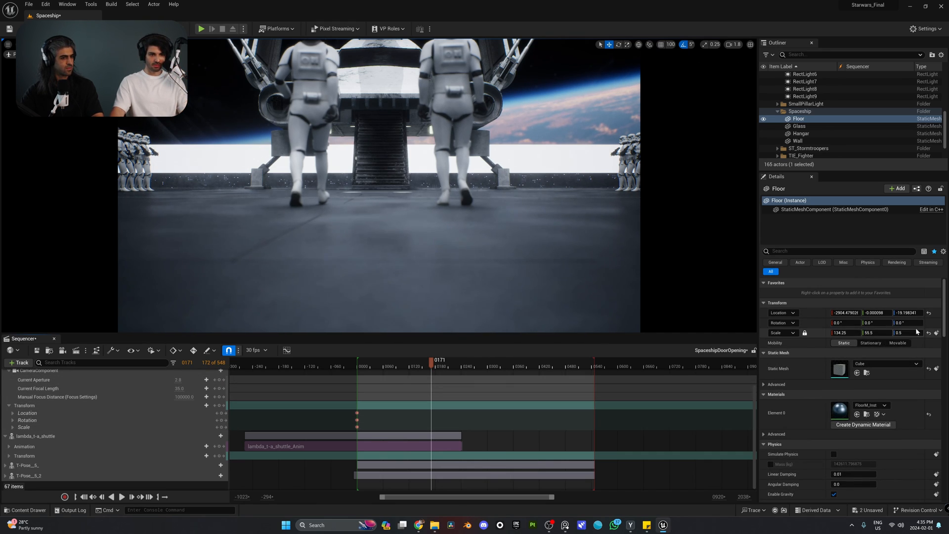
{"action": "left_click_drag", "start_coordinate": [903, 312], "coordinate": [892, 312]}
{"action": "key", "text": "ctrl+z"}
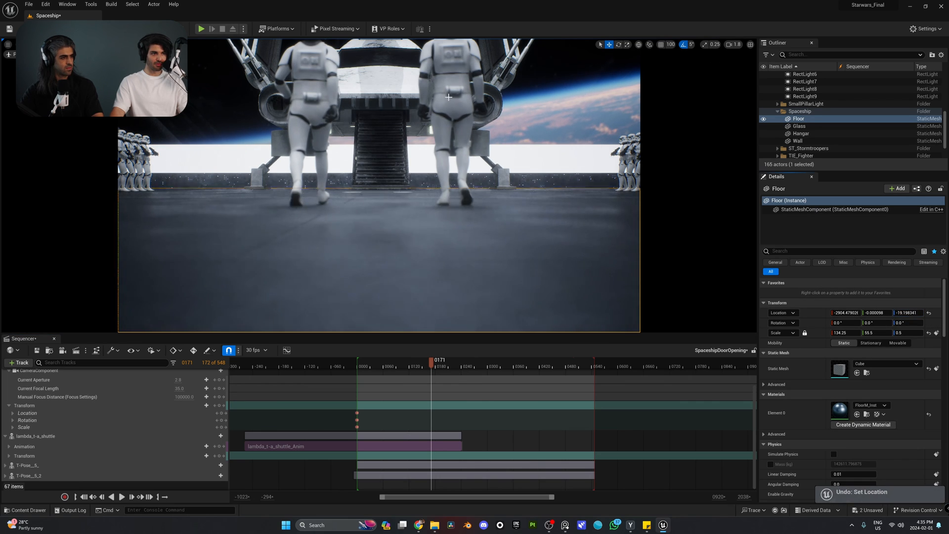
- Raise the CineCameraActor to a Z location of 192 and key its transform at frame 171
{"action": "left_click", "coordinate": [448, 97]}
{"action": "scroll", "coordinate": [52, 419], "scroll_direction": "up", "scroll_amount": 2}
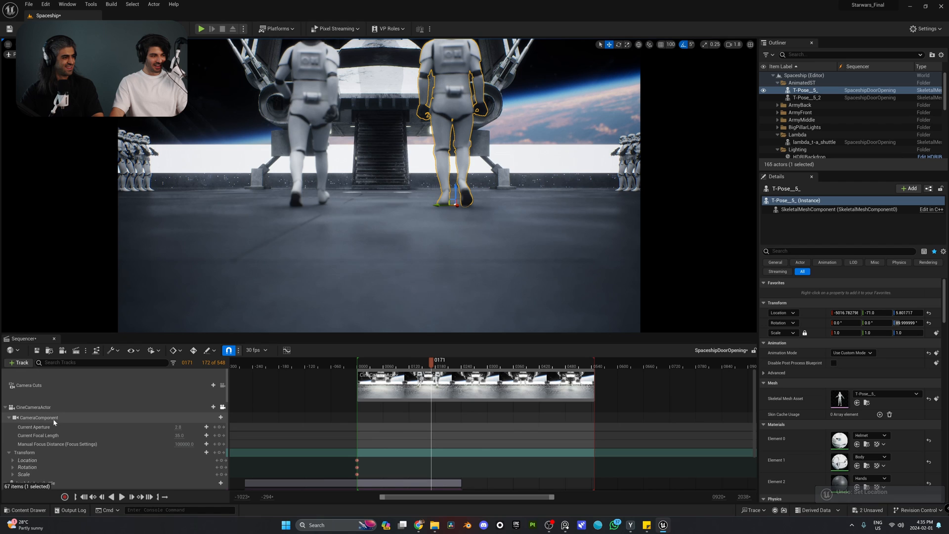
{"action": "left_click", "coordinate": [82, 407]}
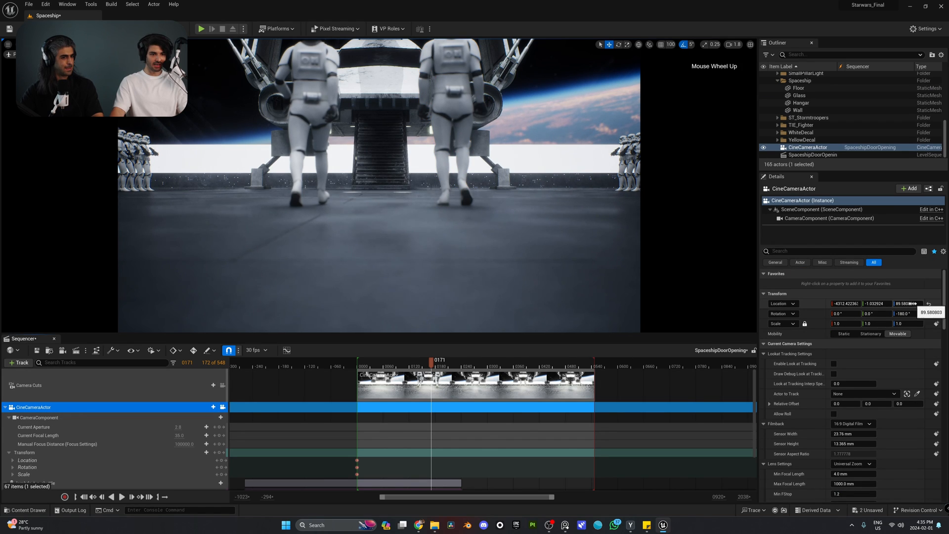
{"action": "left_click_drag", "start_coordinate": [912, 304], "coordinate": [927, 303]}
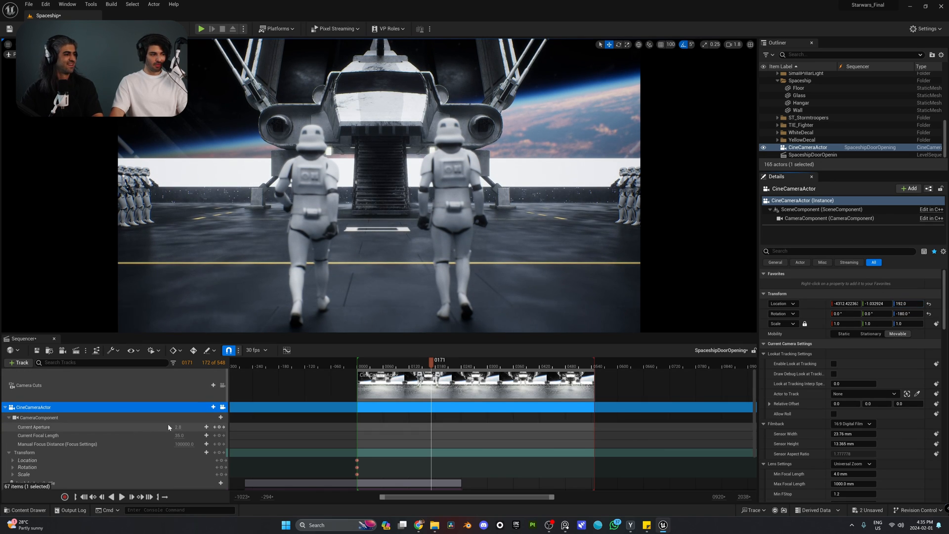
{"action": "scroll", "coordinate": [168, 424], "scroll_direction": "down", "scroll_amount": 2}
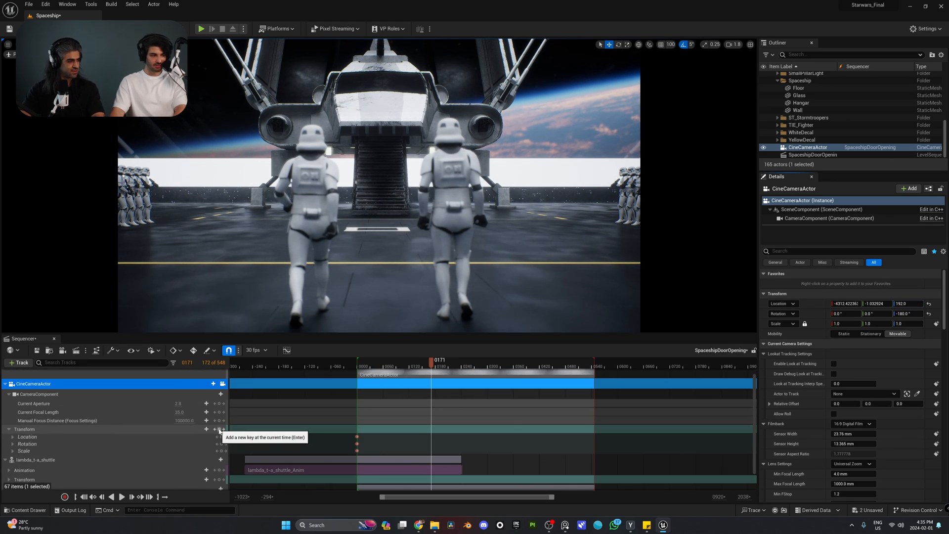
{"action": "left_click", "coordinate": [219, 429]}
- Play back the rising camera move from frame 0
{"action": "left_click_drag", "start_coordinate": [431, 363], "coordinate": [358, 368]}
{"action": "key", "text": "space"}
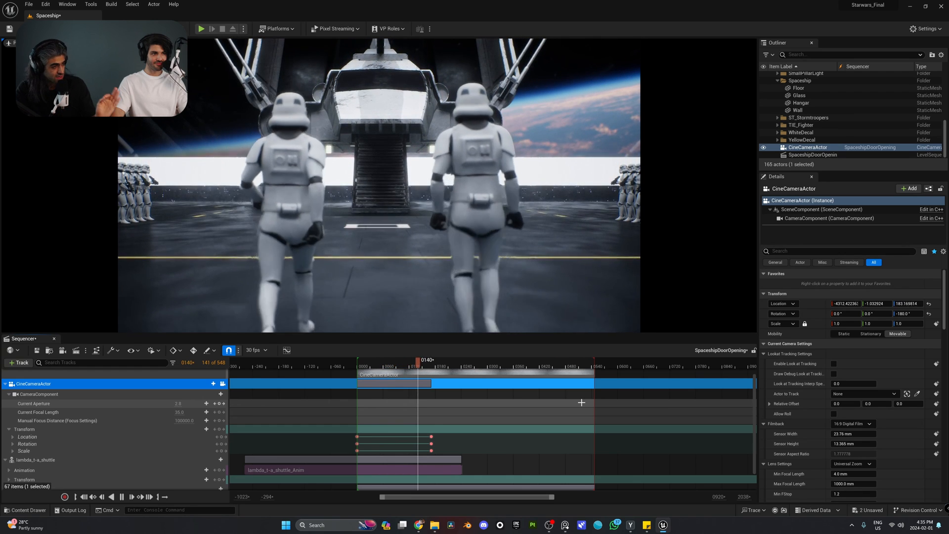
{"action": "key", "text": "space"}
- Move the CineCameraActor's first transform keys earlier to frame -47 on the timeline
{"action": "scroll", "coordinate": [430, 447], "scroll_direction": "up", "scroll_amount": 2, "text": "ctrl"}
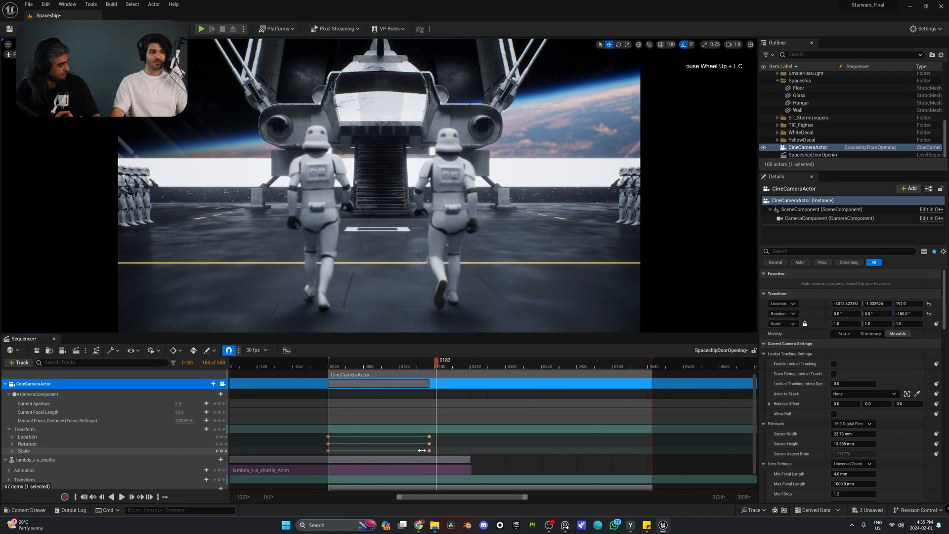
{"action": "left_click_drag", "start_coordinate": [293, 428], "coordinate": [310, 451]}
{"action": "left_click", "coordinate": [315, 364]}
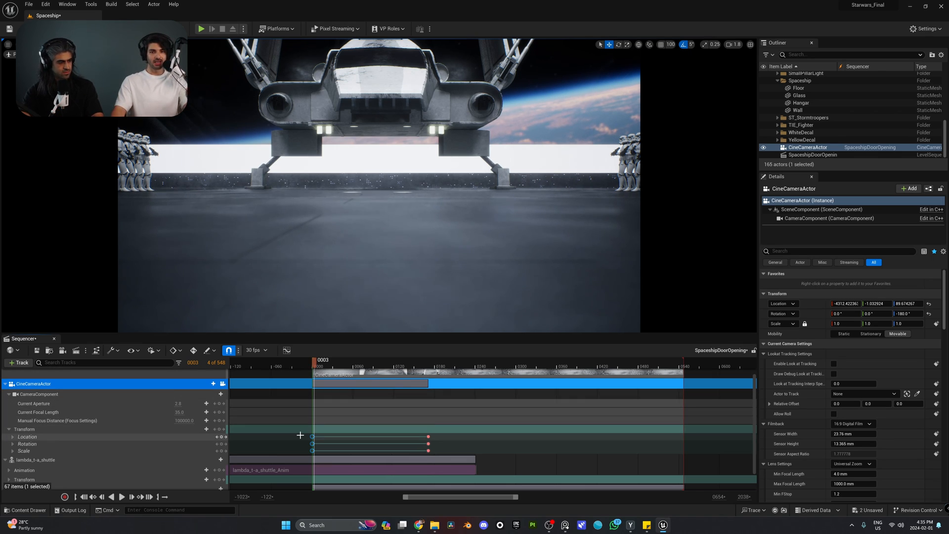
{"action": "left_click_drag", "start_coordinate": [300, 435], "coordinate": [274, 451]}
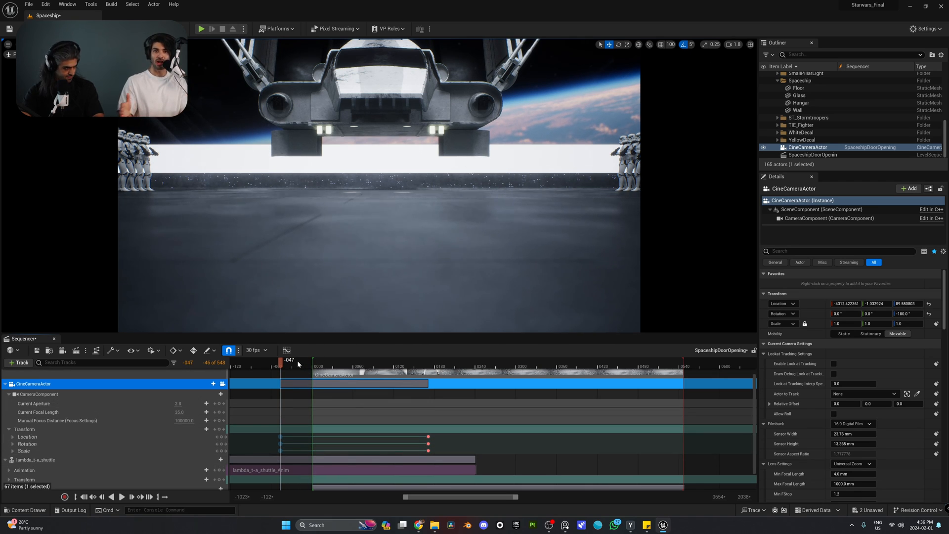
- Replay the shot from the sequence start to check the camera rise with the earlier start keys
{"action": "left_click", "coordinate": [313, 363]}
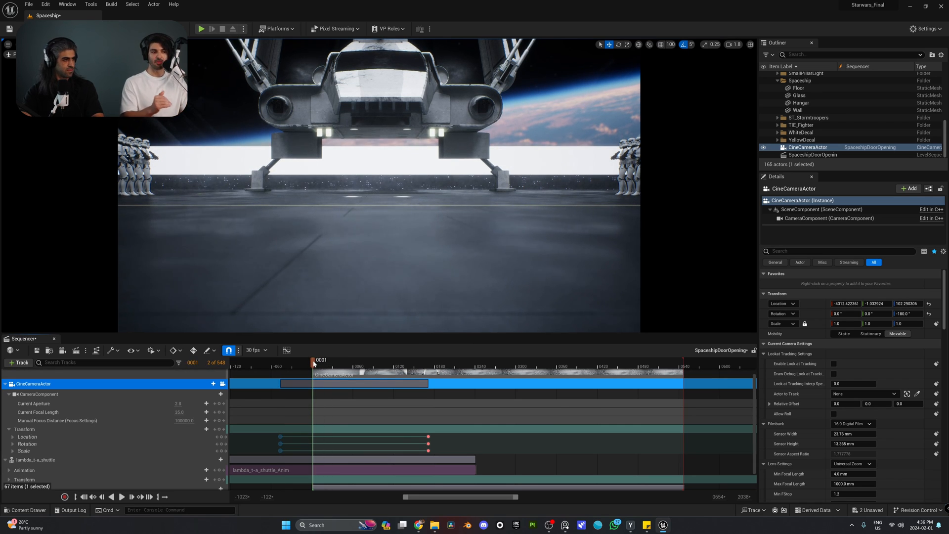
{"action": "key", "text": "space"}
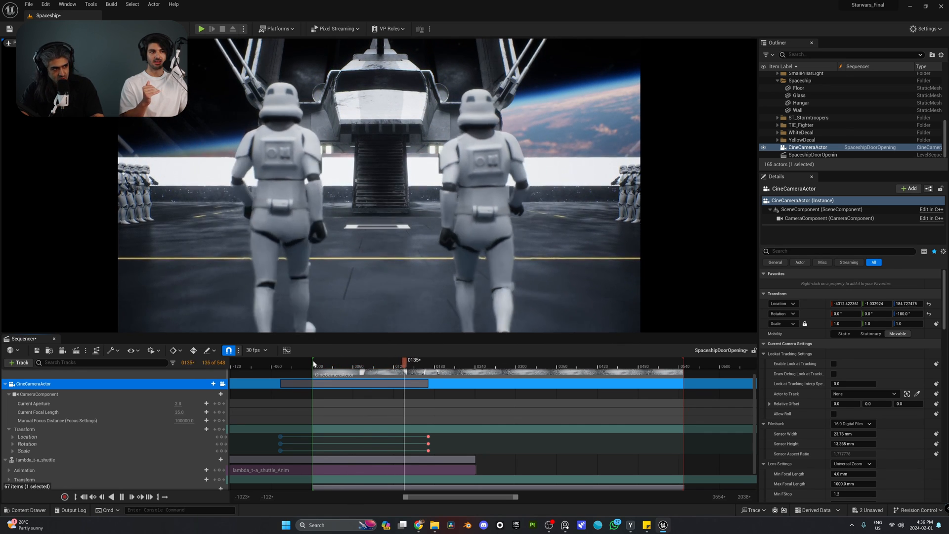
{"action": "left_click", "coordinate": [313, 363]}
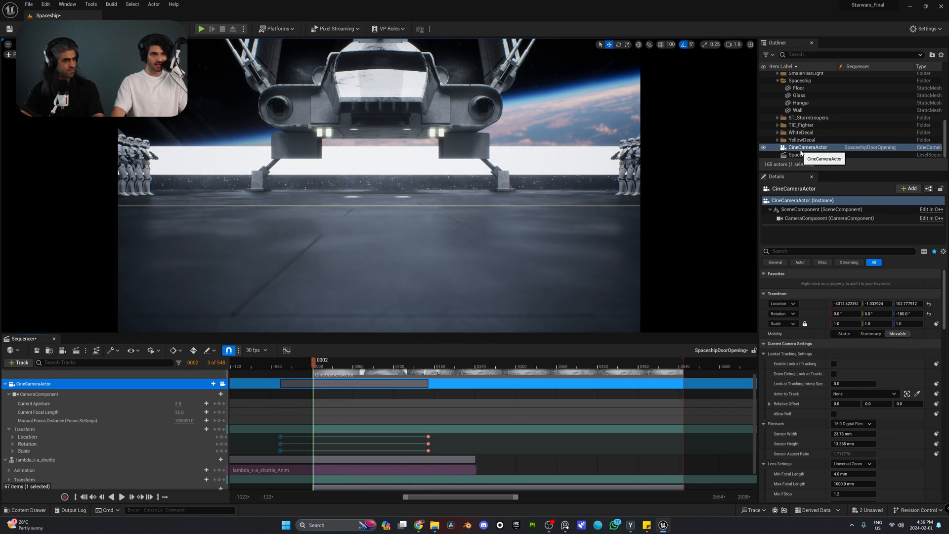
- Set the CineCameraActor's manual focus distance to about 219.63 cm using the debug focus plane, and turn the plane off
{"action": "scroll", "coordinate": [849, 396], "scroll_direction": "down", "scroll_amount": 6}
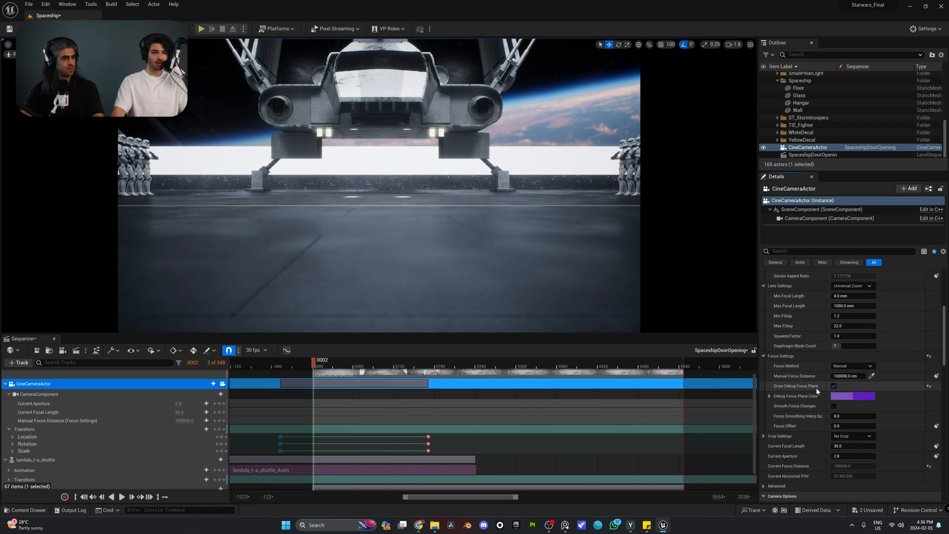
{"action": "mouse_move", "coordinate": [848, 375]}
{"action": "left_mouse_down"}
{"action": "mouse_move", "coordinate": [769, 375]}
{"action": "mouse_move", "coordinate": [839, 388]}
{"action": "left_mouse_up"}
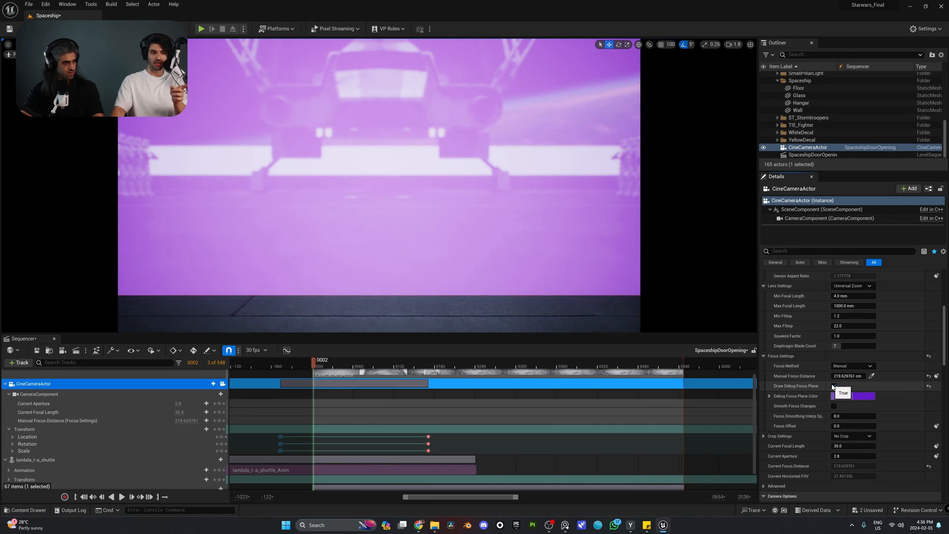
{"action": "left_click", "coordinate": [834, 386]}
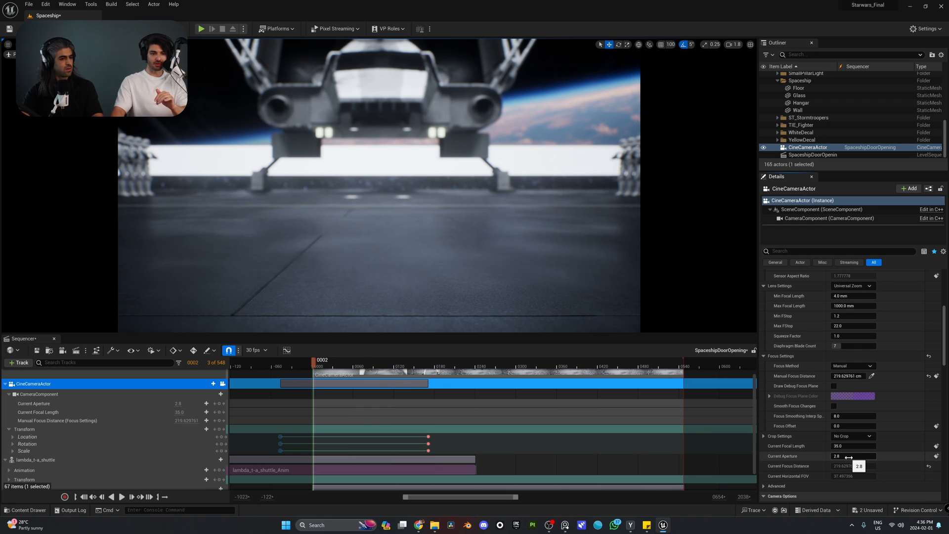
- Set the CineCameraActor's current aperture to 1.2 and its current focal length to 25
{"action": "left_click_drag", "start_coordinate": [848, 457], "coordinate": [810, 457]}
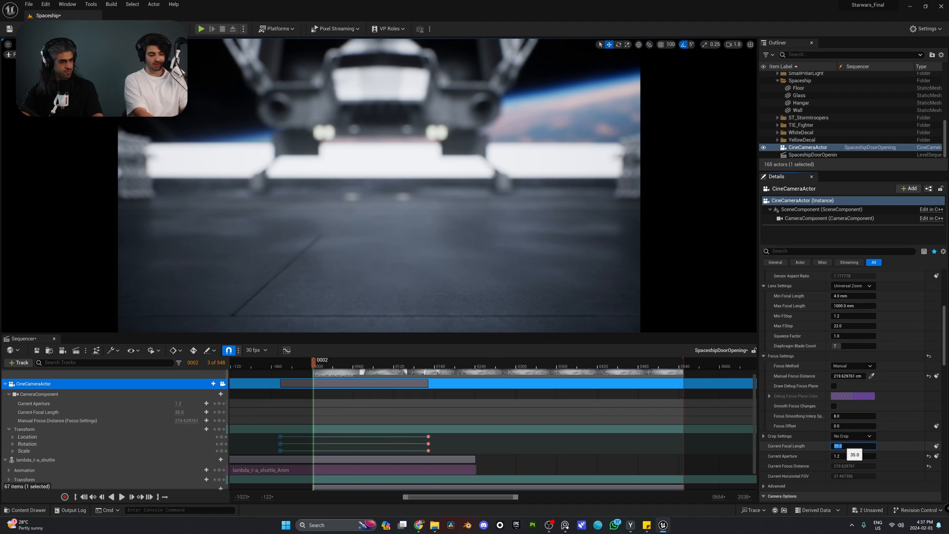
{"action": "type", "text": "25"}
{"action": "key", "text": "Return"}
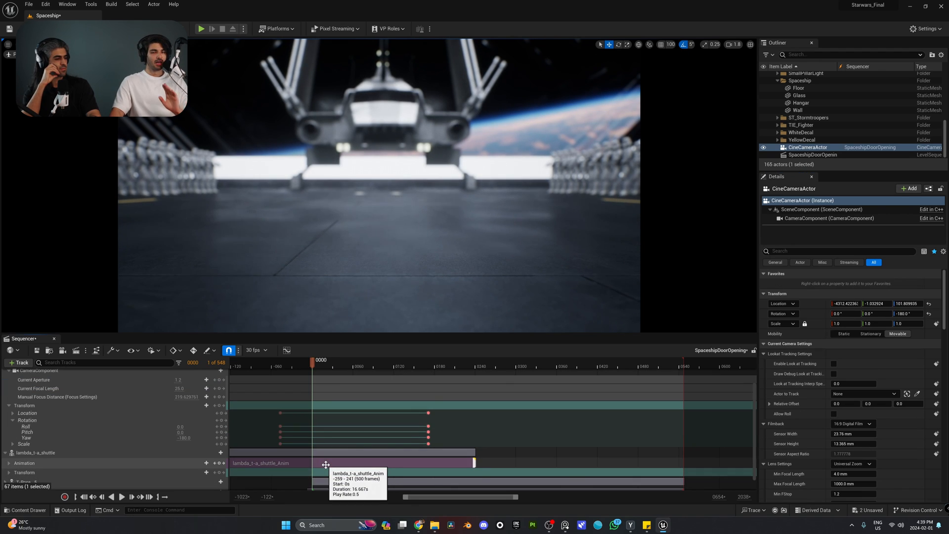
- Return to the sequence start and set the CineCameraActor's filmback sensor width to 34 mm and sensor height to 14 mm
{"action": "left_click_drag", "start_coordinate": [325, 365], "coordinate": [315, 384]}
{"action": "left_click", "coordinate": [84, 497]}
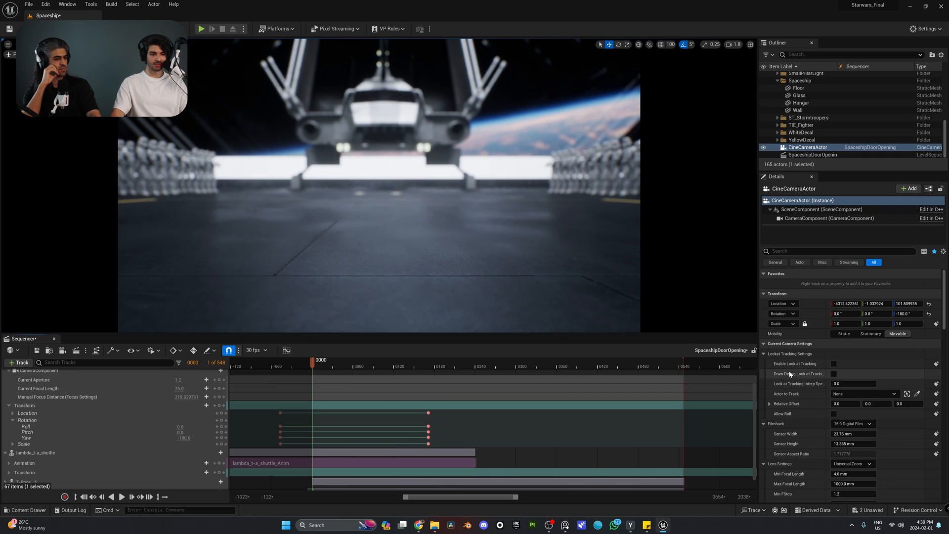
{"action": "left_click", "coordinate": [763, 353]}
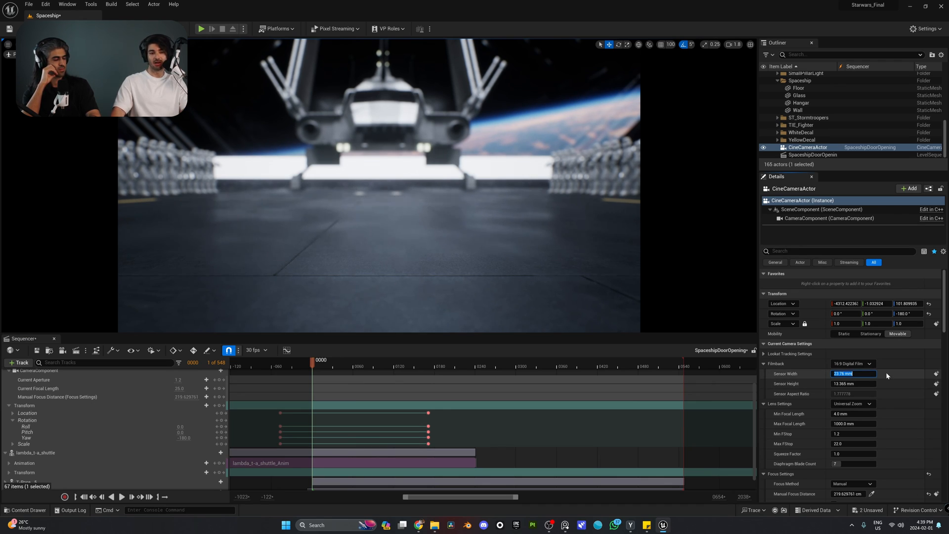
{"action": "type", "text": "34"}
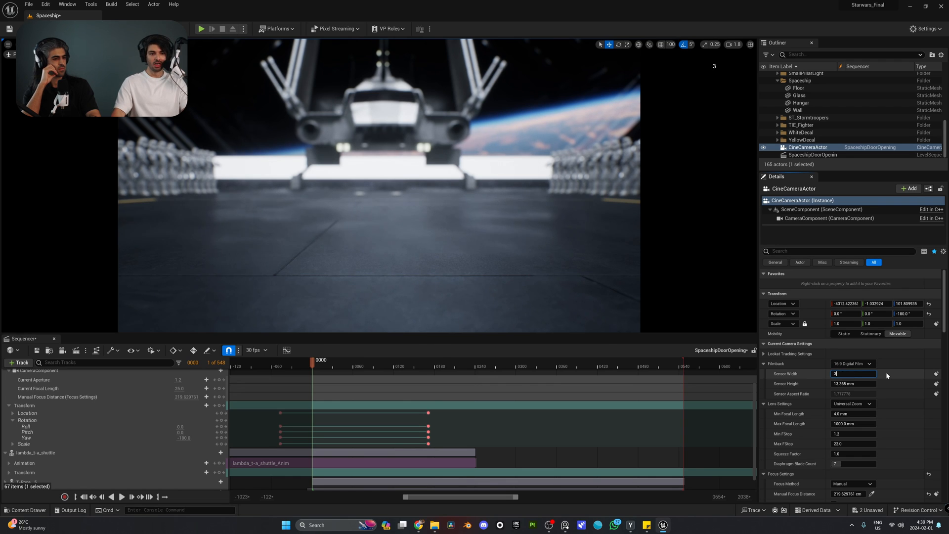
{"action": "key", "text": "Tab"}
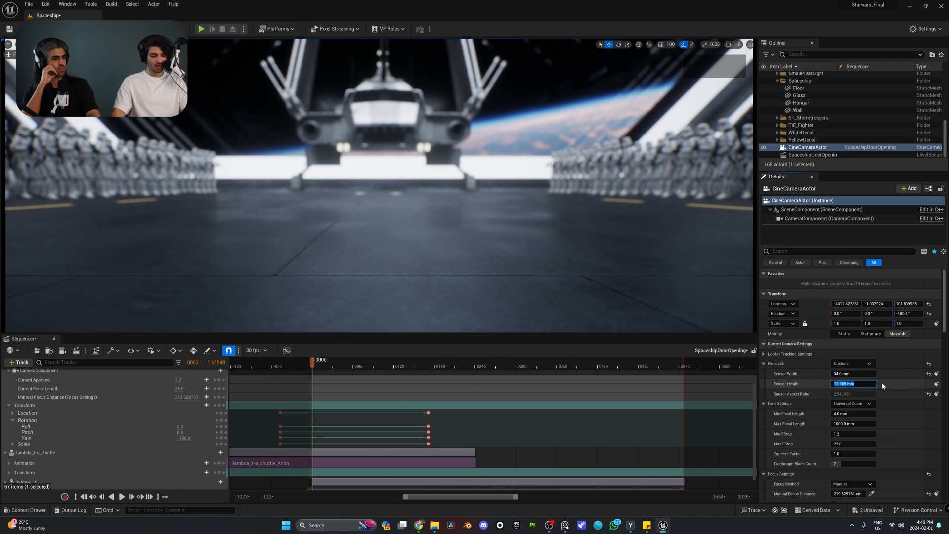
{"action": "type", "text": "14"}
{"action": "key", "text": "Return"}
- Set the lens squeeze factor to 2.0 and the filmback sensor height to 24 mm for an anamorphic look
{"action": "left_click_drag", "start_coordinate": [561, 333], "coordinate": [568, 451]}
{"action": "scroll", "coordinate": [834, 403], "scroll_direction": "down", "scroll_amount": 3}
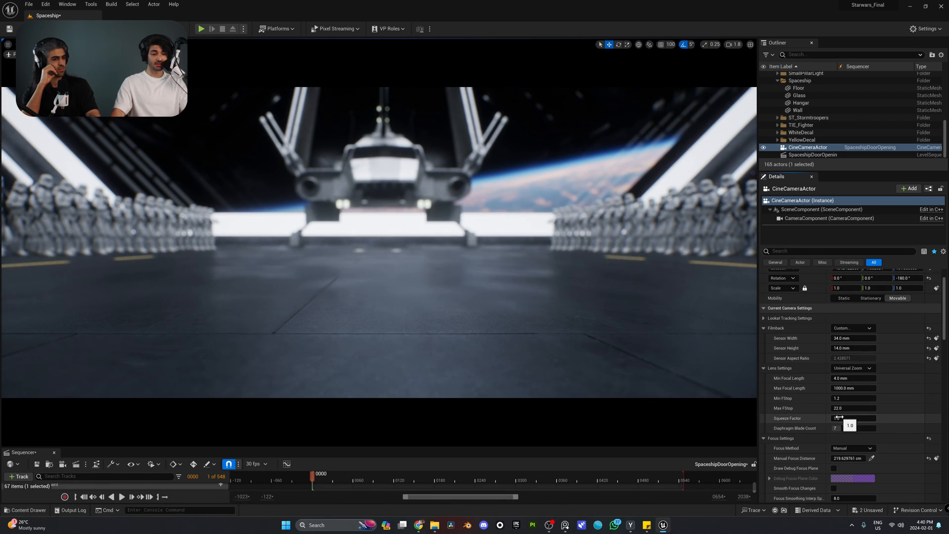
{"action": "left_click_drag", "start_coordinate": [839, 417], "coordinate": [870, 418]}
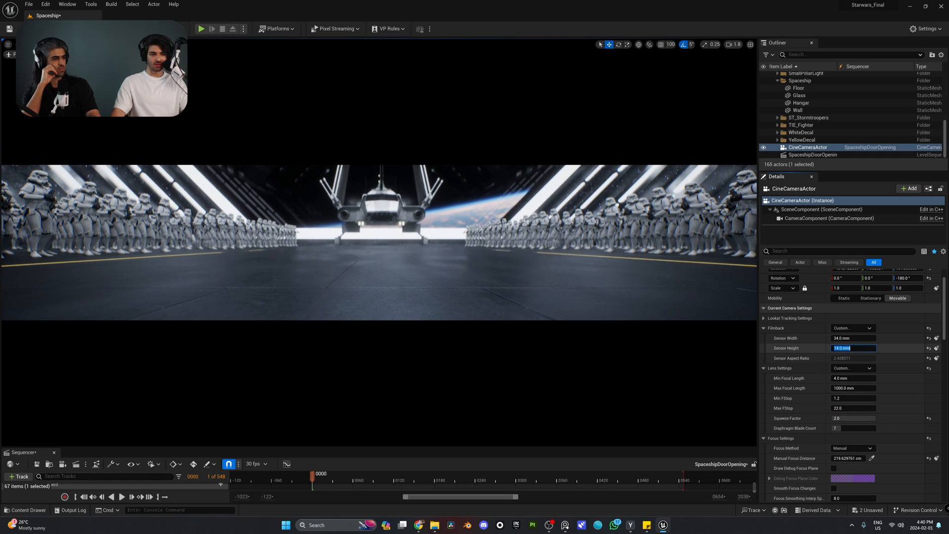
{"action": "type", "text": "24"}
{"action": "key", "text": "Return"}
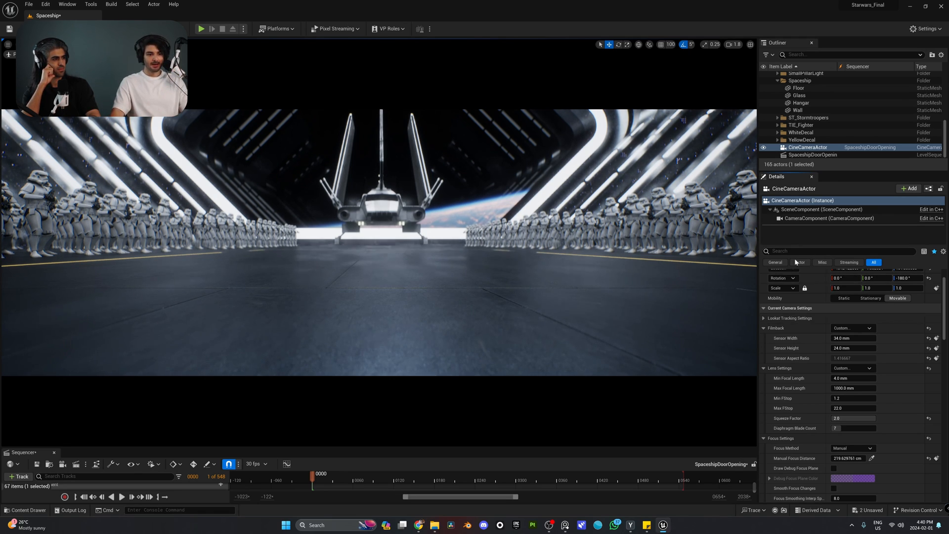
- Increase the CineCameraActor's current focal length to about 64.05 and play the shot to check the tighter framing
{"action": "scroll", "coordinate": [803, 396], "scroll_direction": "down", "scroll_amount": 3}
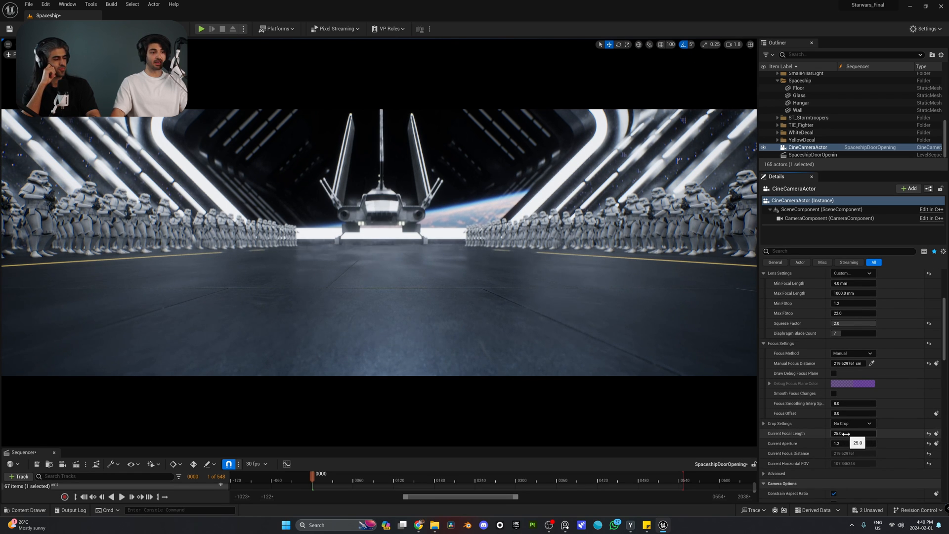
{"action": "left_click_drag", "start_coordinate": [846, 434], "coordinate": [889, 433]}
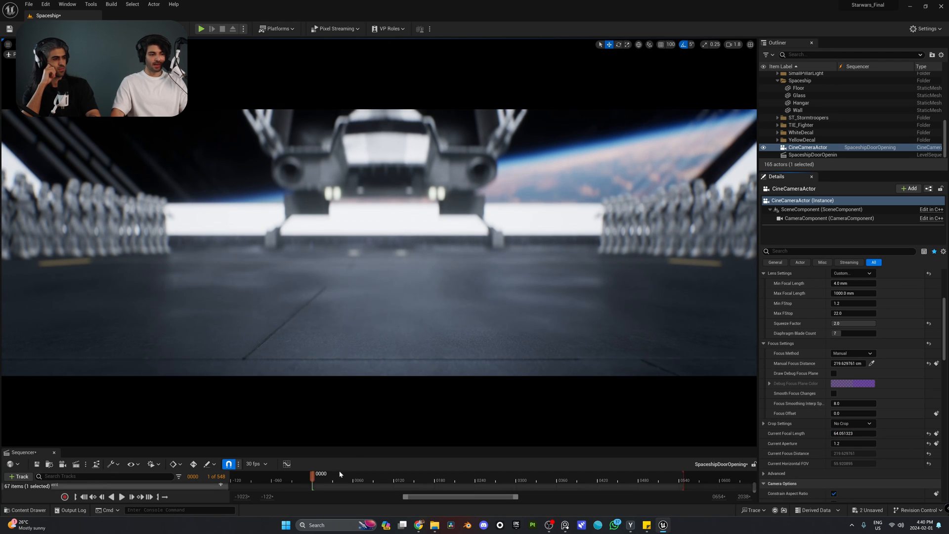
{"action": "left_click_drag", "start_coordinate": [356, 447], "coordinate": [353, 386]}
{"action": "key", "text": "space"}
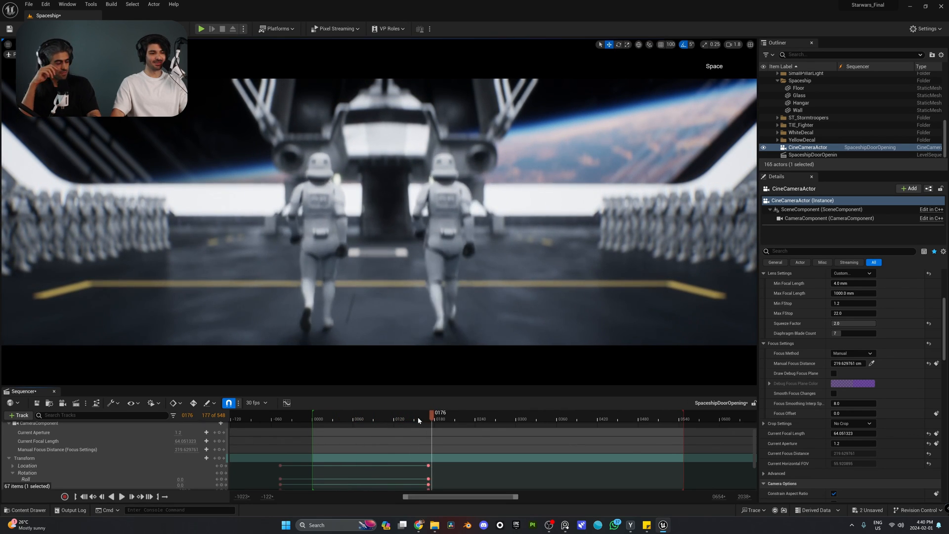
{"action": "left_click_drag", "start_coordinate": [420, 416], "coordinate": [316, 413]}
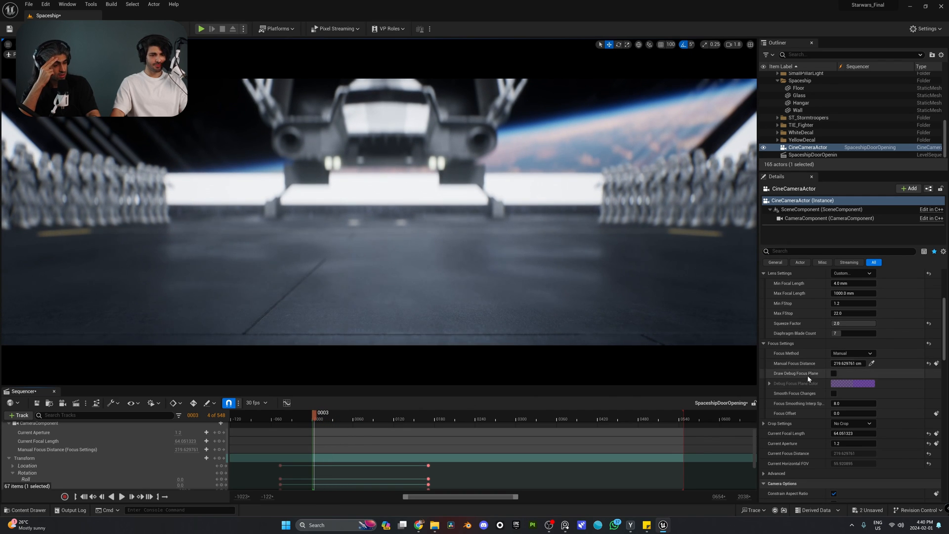
{"action": "left_click_drag", "start_coordinate": [336, 416], "coordinate": [315, 418]}
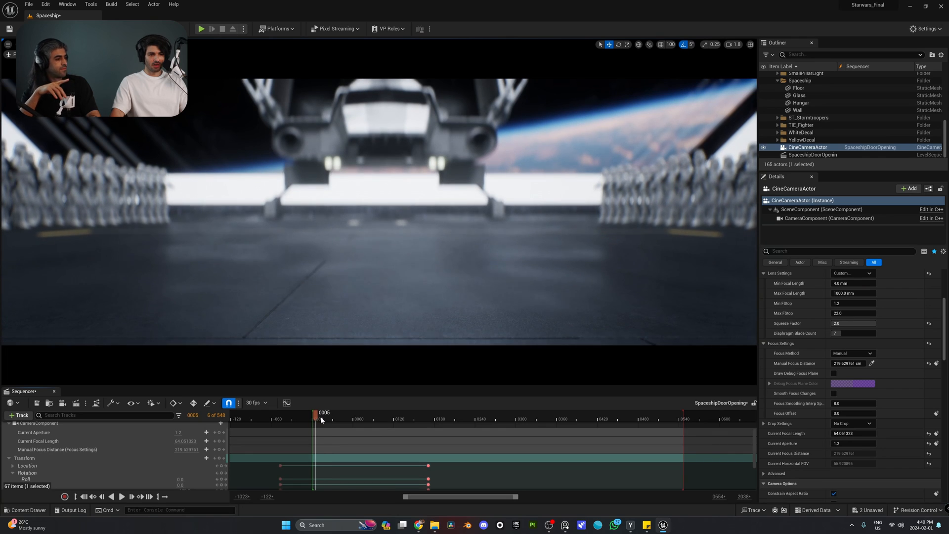
- Set the manual focus distance to about 112.36 cm and key it at frame 0
{"action": "left_click_drag", "start_coordinate": [847, 364], "coordinate": [840, 363]}
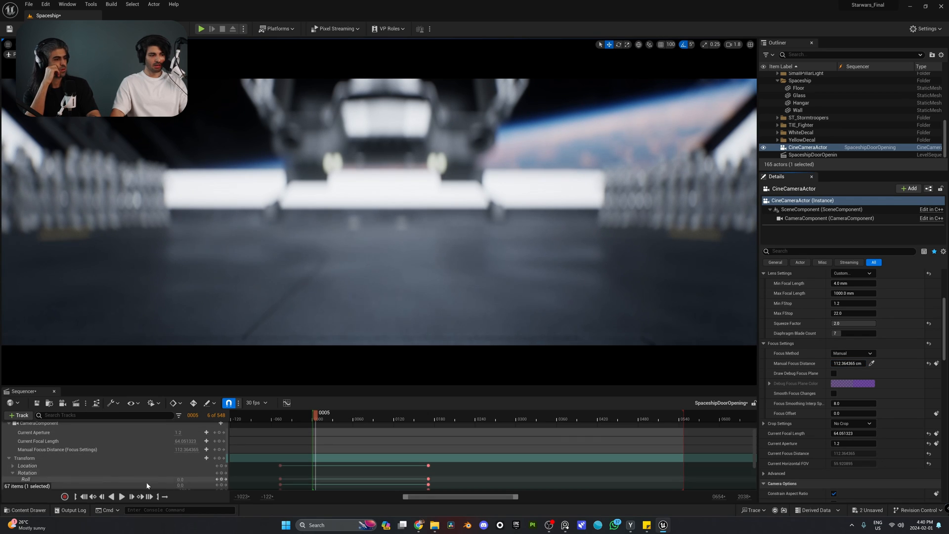
{"action": "left_click", "coordinate": [84, 496]}
{"action": "scroll", "coordinate": [450, 437], "scroll_direction": "down", "scroll_amount": 2}
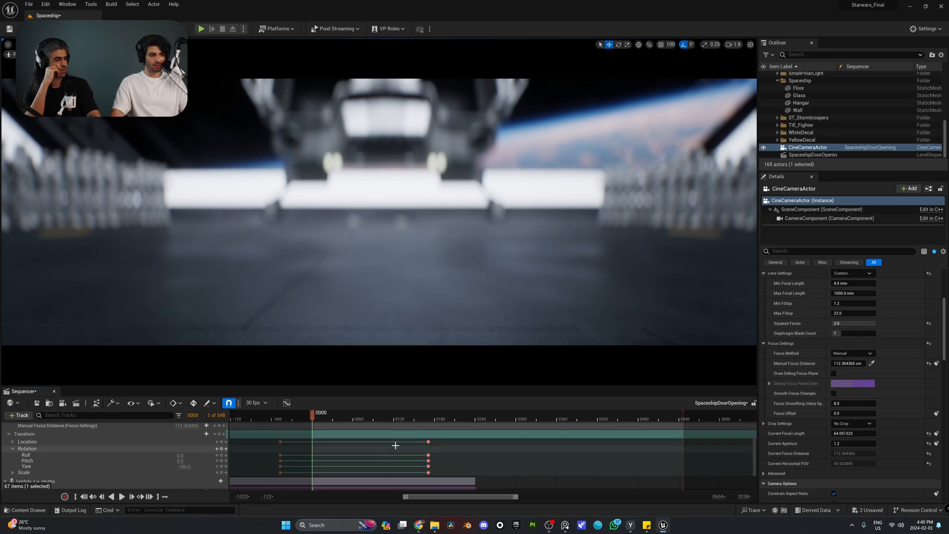
{"action": "left_click", "coordinate": [936, 363]}
{"action": "scroll", "coordinate": [335, 460], "scroll_direction": "up", "scroll_amount": 1}
{"action": "scroll", "coordinate": [335, 460], "scroll_direction": "up", "scroll_amount": 1}
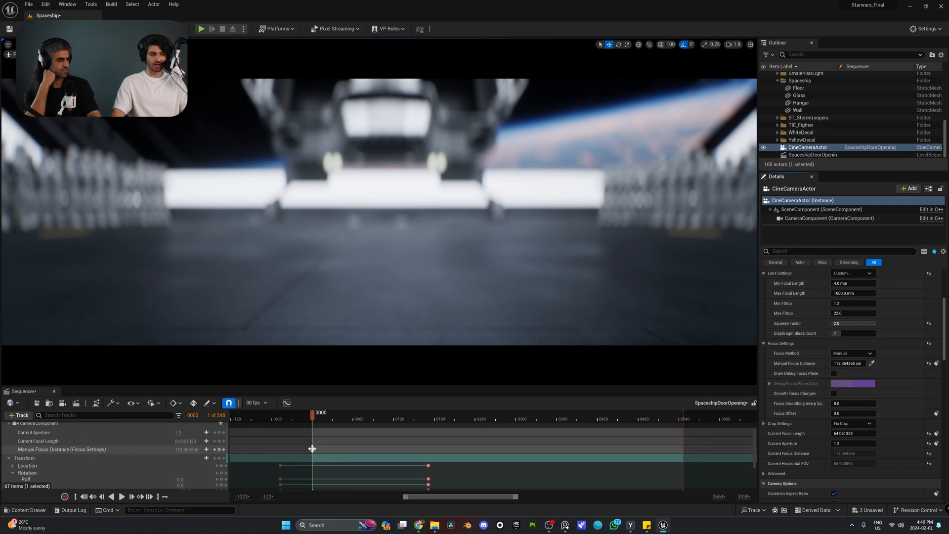
- Key a manual focus distance of about 216.43 cm at frame 103, focusing on the two walking stormtroopers
{"action": "left_click_drag", "start_coordinate": [320, 417], "coordinate": [383, 424]}
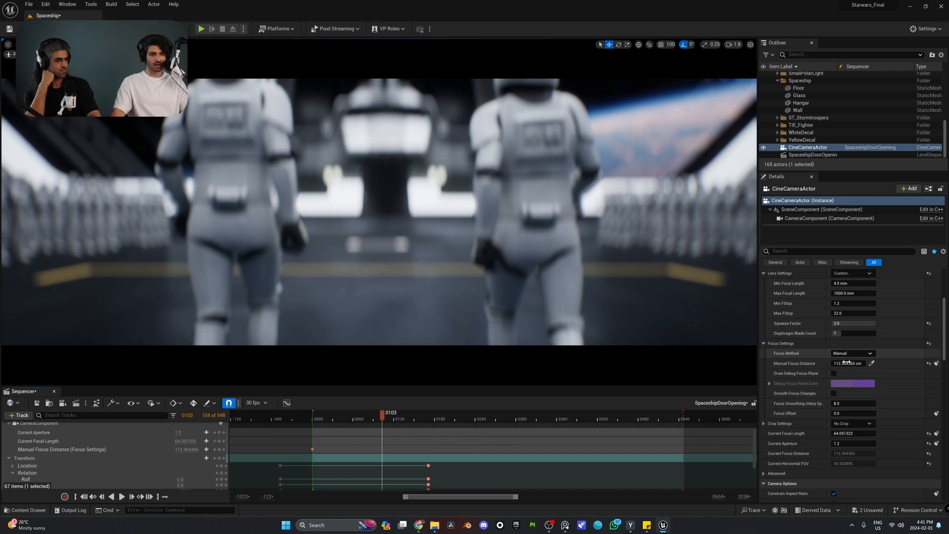
{"action": "left_click_drag", "start_coordinate": [847, 363], "coordinate": [889, 363]}
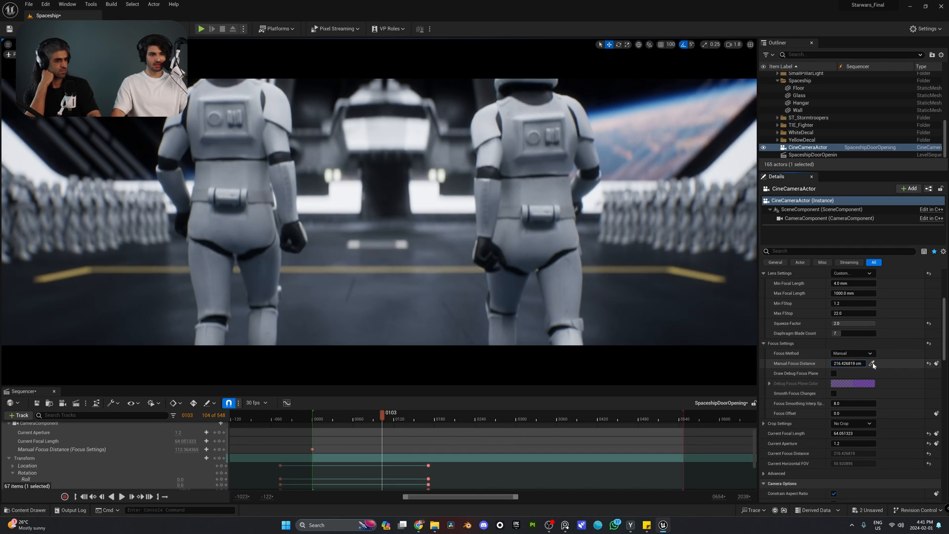
{"action": "left_click", "coordinate": [936, 363]}
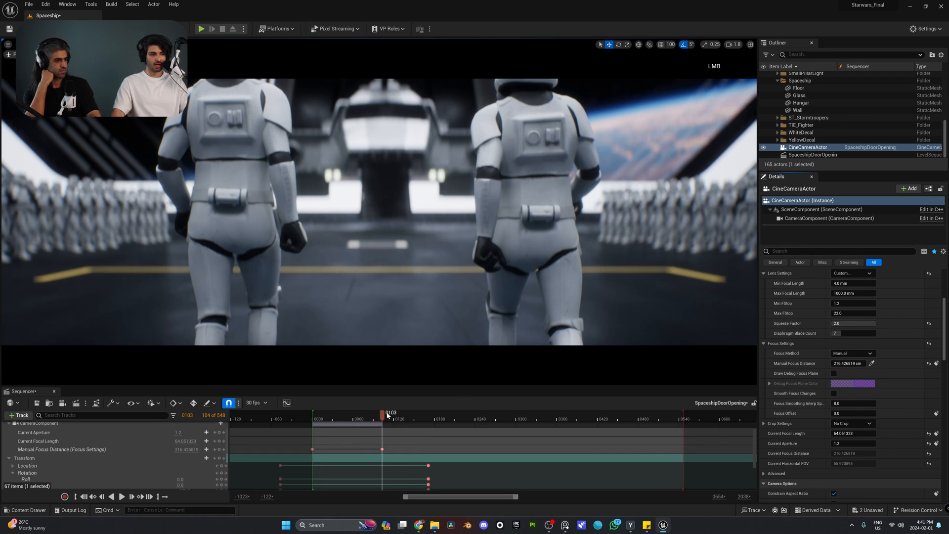
- Key a manual focus distance of about 302.18 cm at frame 173, keeping the focus on the walking stormtroopers
{"action": "left_click_drag", "start_coordinate": [388, 415], "coordinate": [431, 411]}
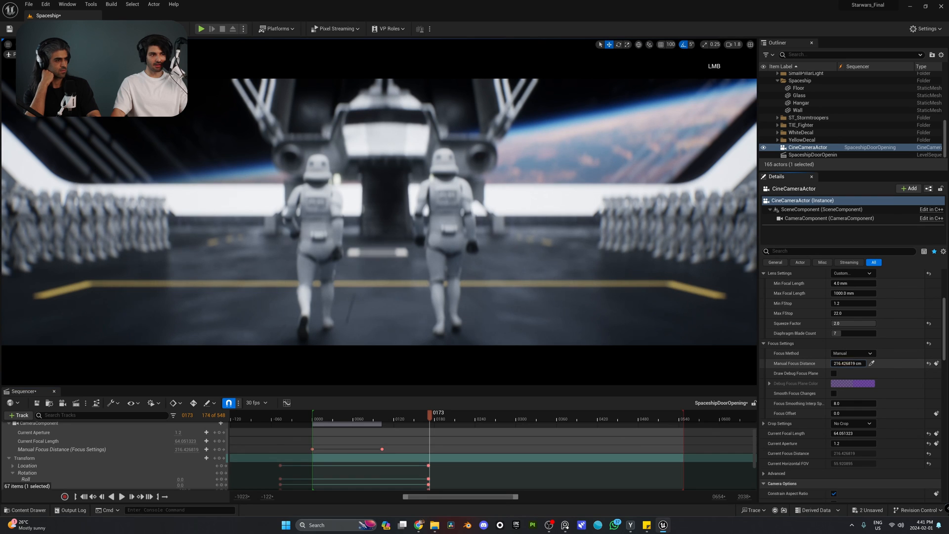
{"action": "mouse_move", "coordinate": [848, 363]}
{"action": "left_mouse_down"}
{"action": "mouse_move", "coordinate": [885, 363]}
{"action": "mouse_move", "coordinate": [854, 363]}
{"action": "left_mouse_up"}
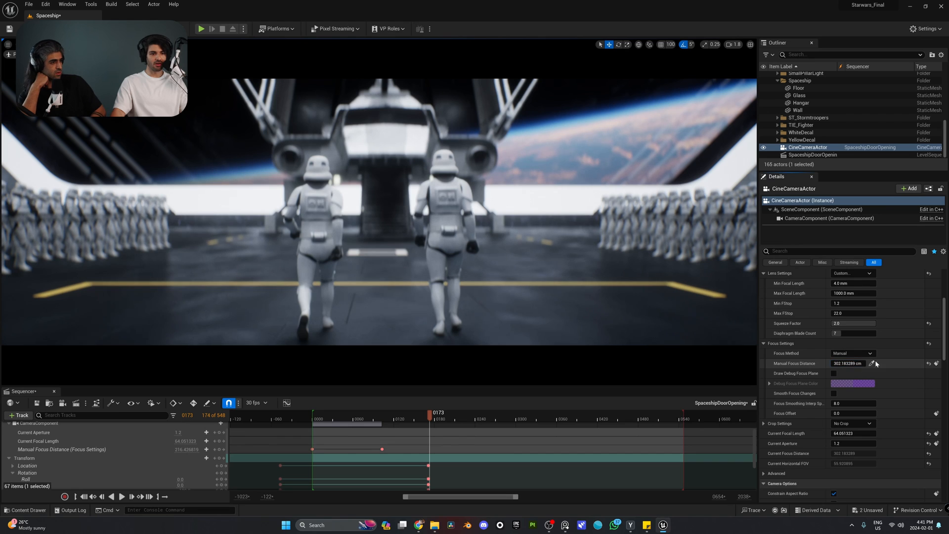
{"action": "left_click", "coordinate": [935, 364]}
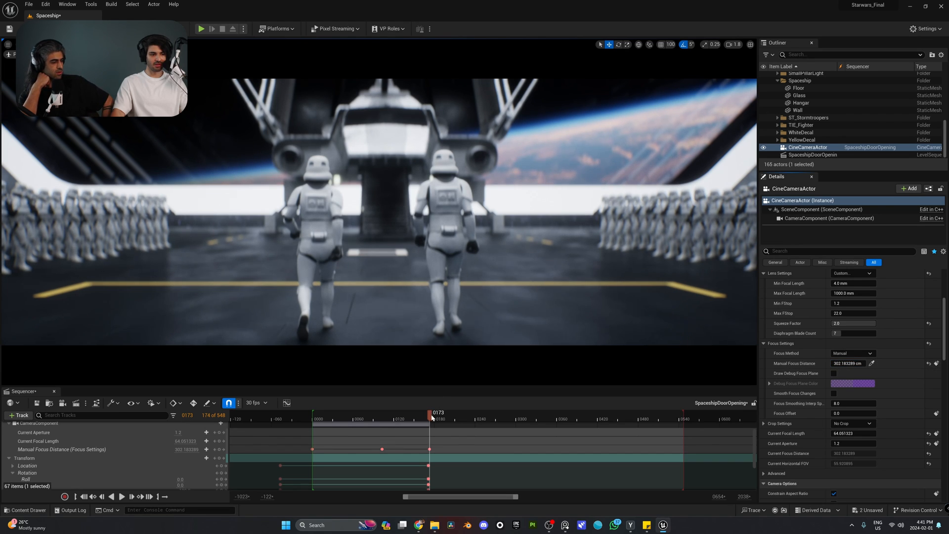
- Replay the shot from near its start and scrub around frames 164 to 194 to check the focus pull
{"action": "left_click_drag", "start_coordinate": [431, 418], "coordinate": [314, 417]}
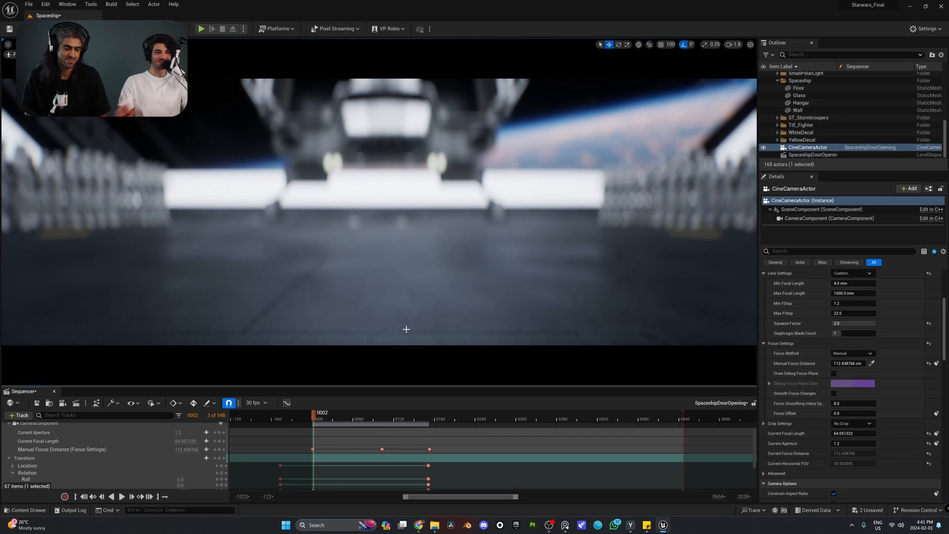
{"action": "key", "text": "space"}
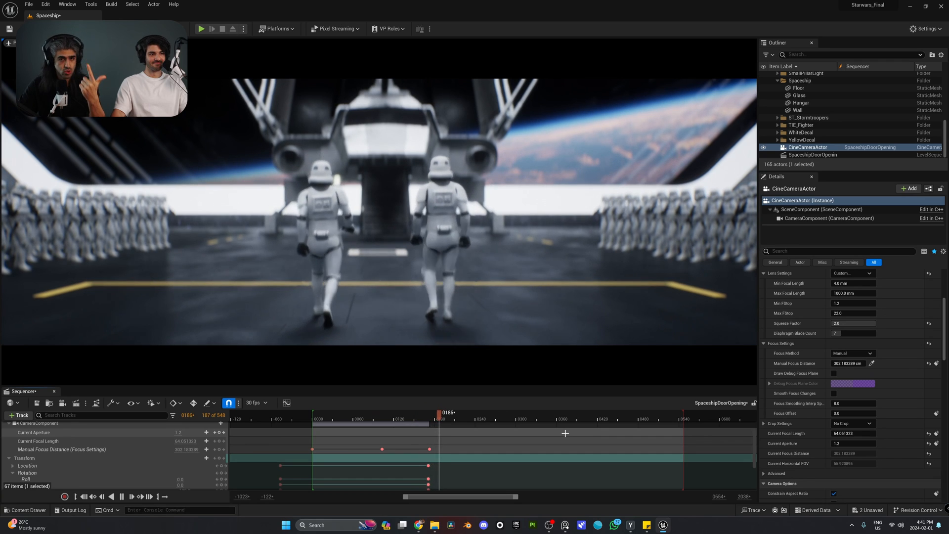
{"action": "key", "text": "space"}
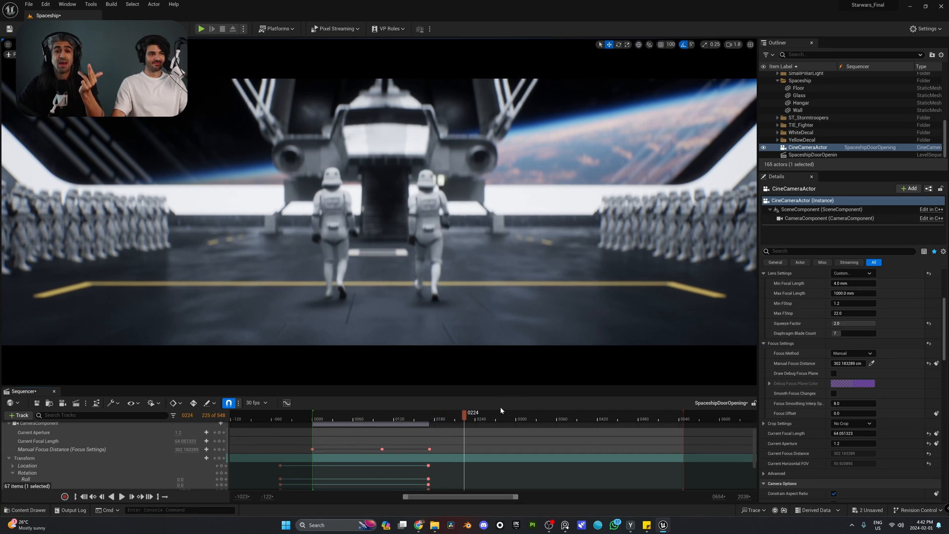
{"action": "left_click_drag", "start_coordinate": [500, 410], "coordinate": [444, 452]}
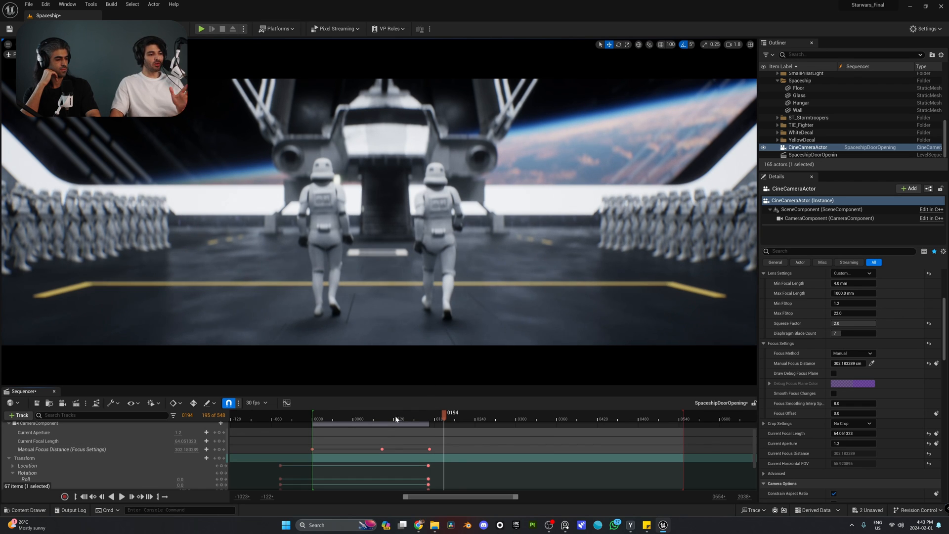
{"action": "left_click_drag", "start_coordinate": [396, 415], "coordinate": [423, 412]}
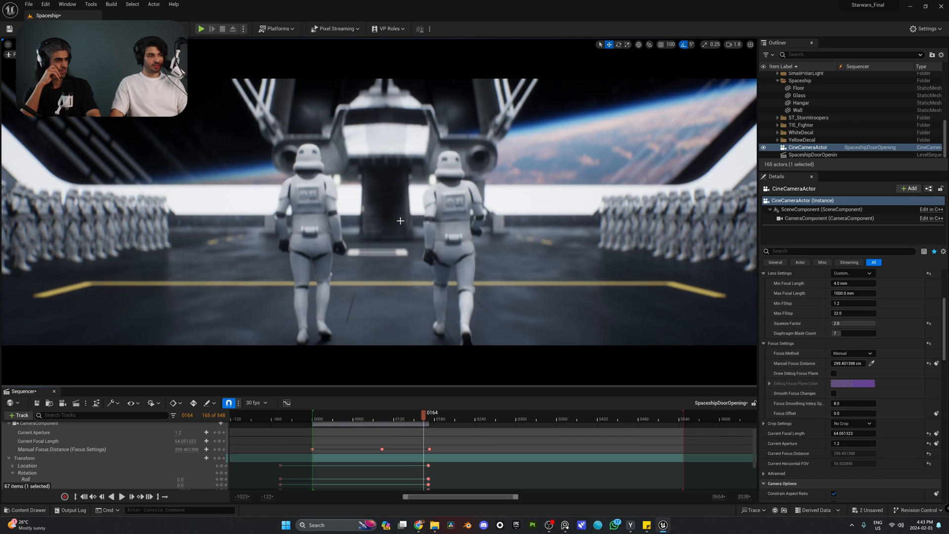
- Select the white road line decals between the two walking stormtroopers, and undo the trial sideways moves
{"action": "left_click", "coordinate": [407, 241]}
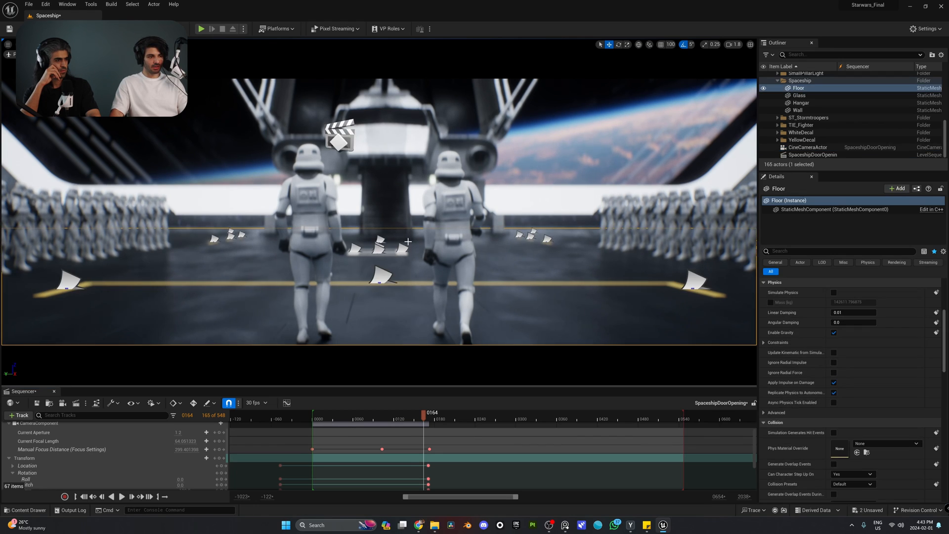
{"action": "left_click", "coordinate": [403, 247]}
{"action": "left_click", "coordinate": [370, 247], "text": "shift"}
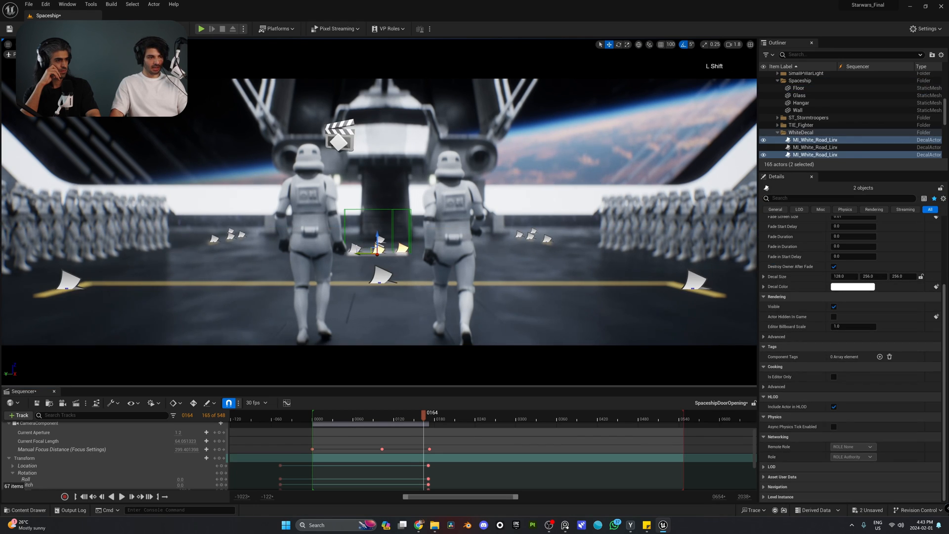
{"action": "left_click", "coordinate": [355, 247], "text": "shift"}
{"action": "left_click", "coordinate": [380, 240], "text": "shift"}
{"action": "left_click_drag", "start_coordinate": [364, 241], "coordinate": [377, 242]}
{"action": "key", "text": "ctrl+z"}
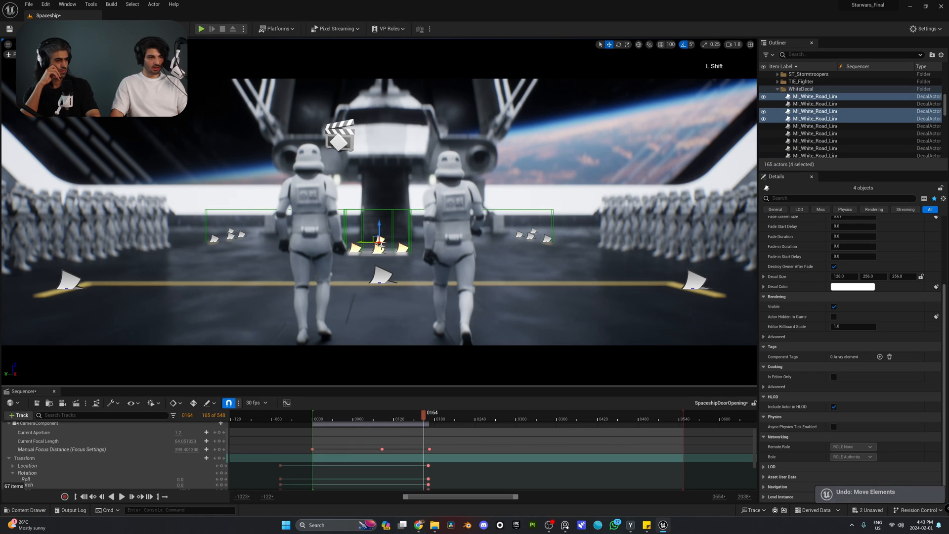
{"action": "left_click", "coordinate": [380, 247], "text": "shift"}
{"action": "left_click_drag", "start_coordinate": [367, 252], "coordinate": [416, 250]}
{"action": "key", "text": "ctrl+z"}
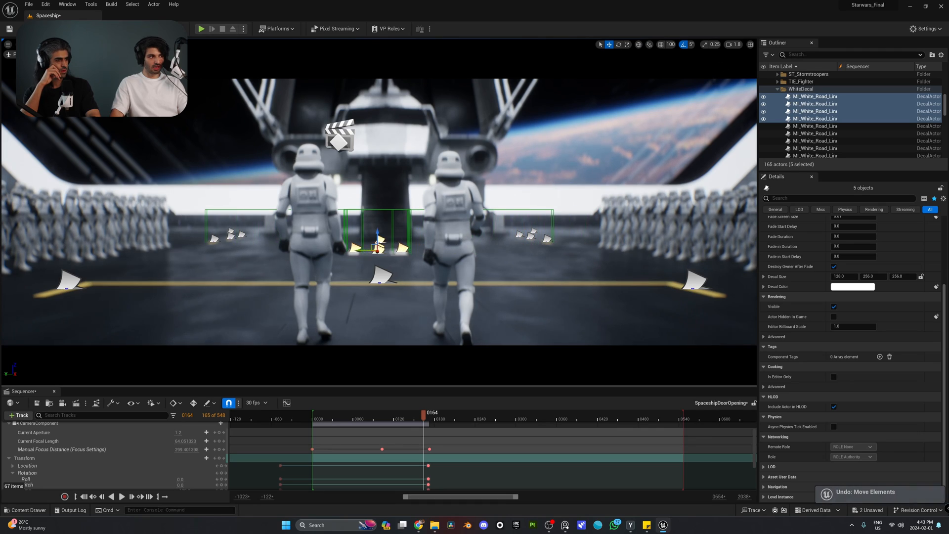
- From a free overhead view, remove the yellow line decal from the selection and shift the four white decals sideways
{"action": "left_click", "coordinate": [177, 54]}
{"action": "right_click_drag", "start_coordinate": [371, 220], "coordinate": [370, 277]}
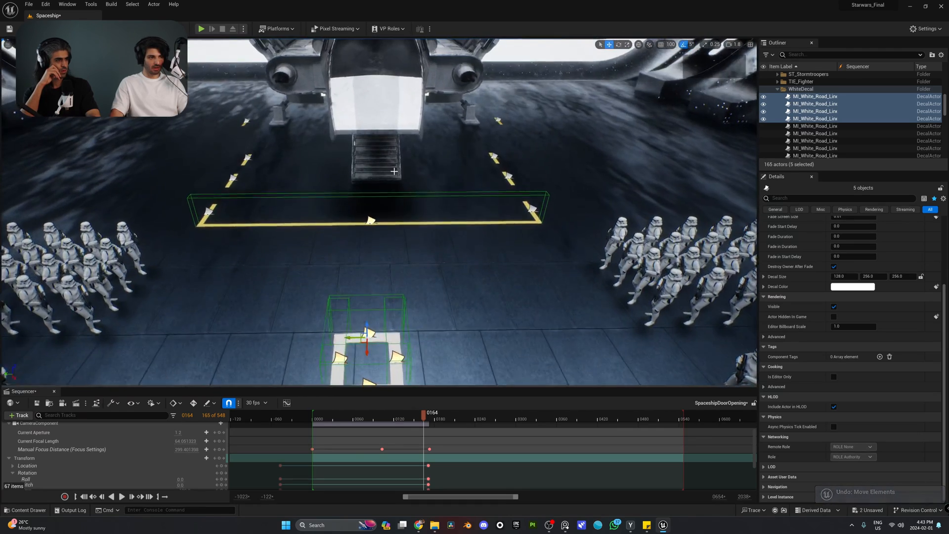
{"action": "left_click", "coordinate": [371, 220], "text": "ctrl"}
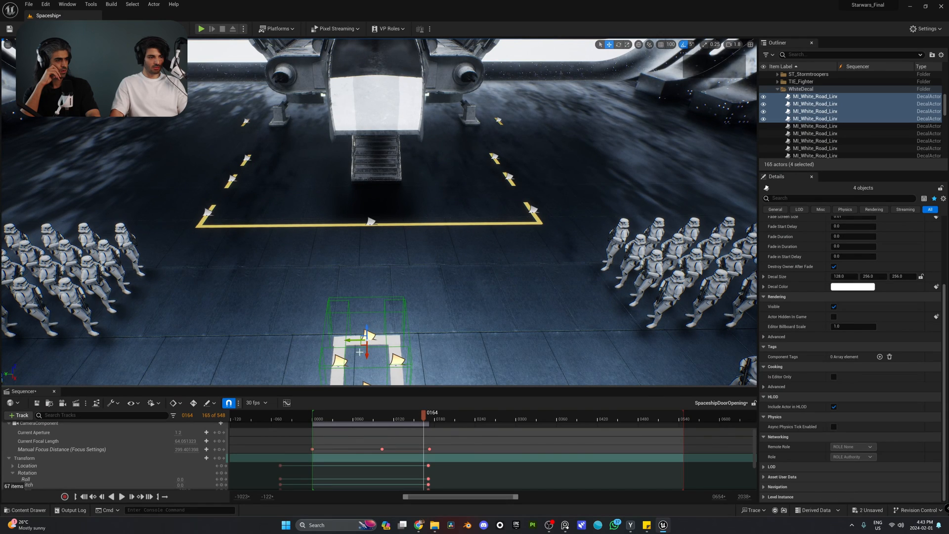
{"action": "left_click_drag", "start_coordinate": [354, 341], "coordinate": [371, 341]}
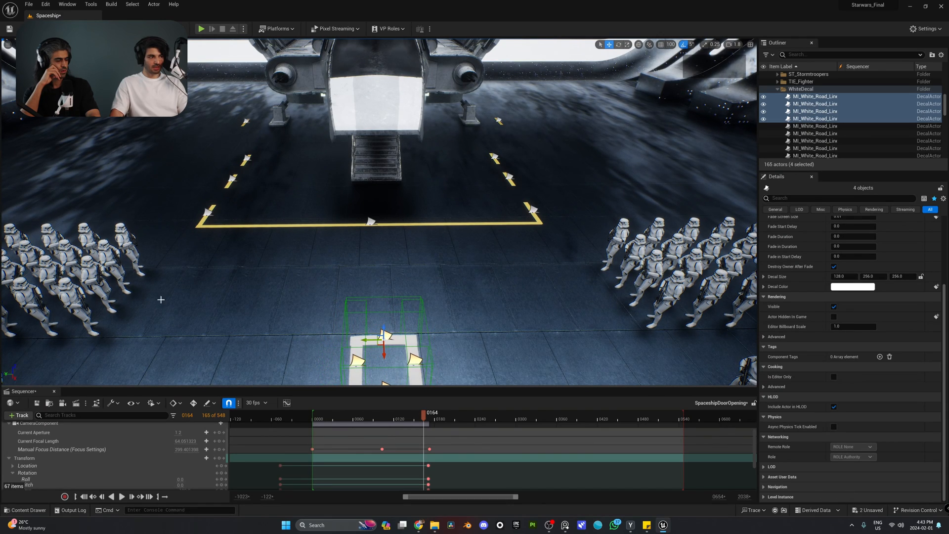
- Look through the CineCameraActor again and nudge the four white decals sideways to align them with the shuttle ramp
{"action": "scroll", "coordinate": [196, 465], "scroll_direction": "up", "scroll_amount": 1}
{"action": "scroll", "coordinate": [208, 460], "scroll_direction": "up", "scroll_amount": 2}
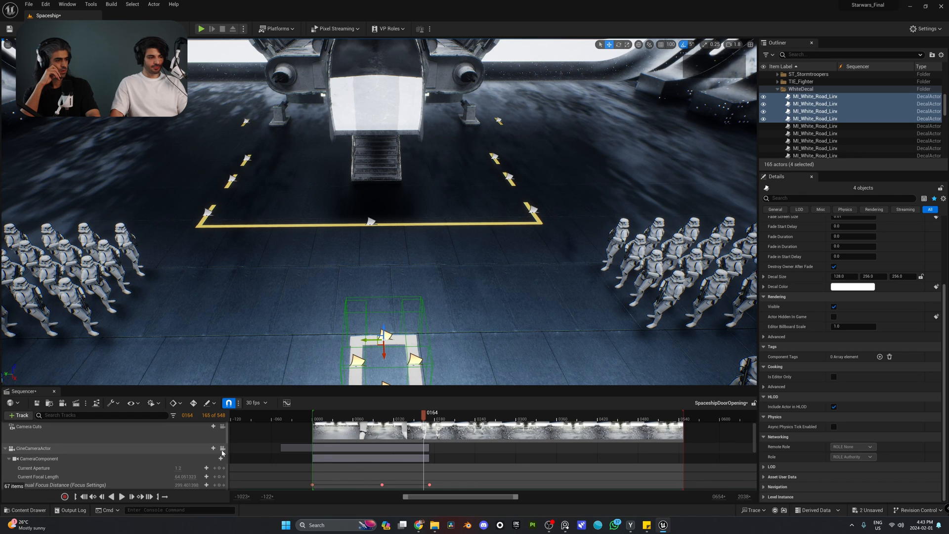
{"action": "left_click", "coordinate": [223, 450]}
{"action": "left_click_drag", "start_coordinate": [375, 251], "coordinate": [368, 250]}
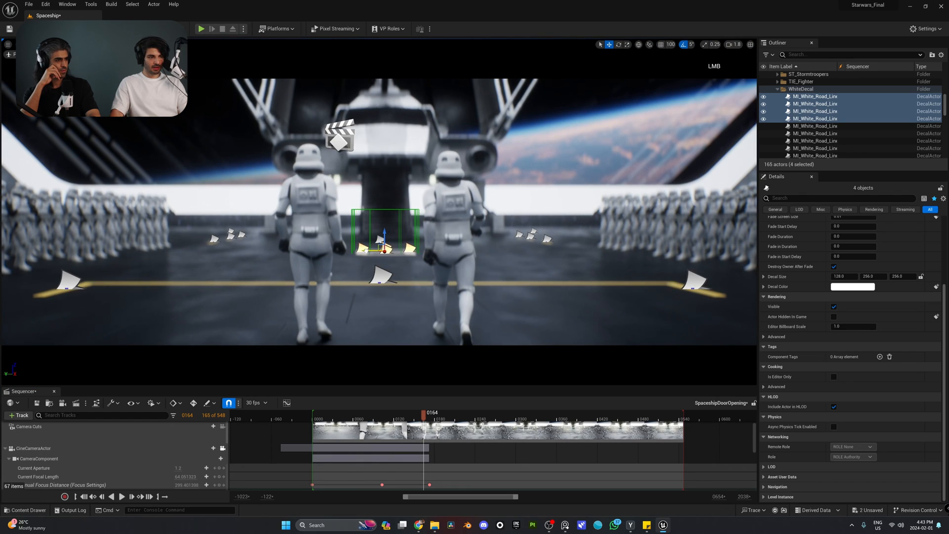
- Hide the editor icons, collapse the CineCameraActor track in an enlarged Sequencer, and save all unsaved changes
{"action": "key", "text": "g"}
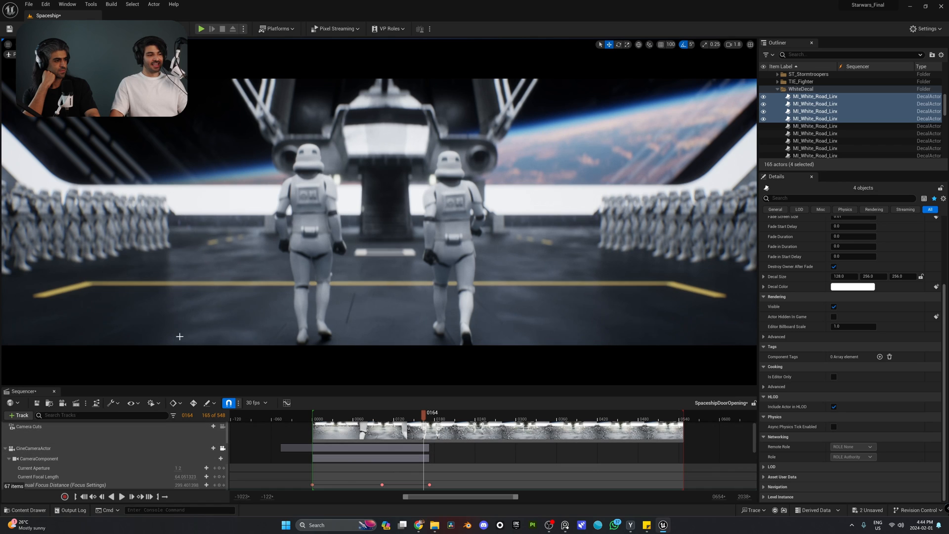
{"action": "left_click_drag", "start_coordinate": [230, 385], "coordinate": [230, 319]}
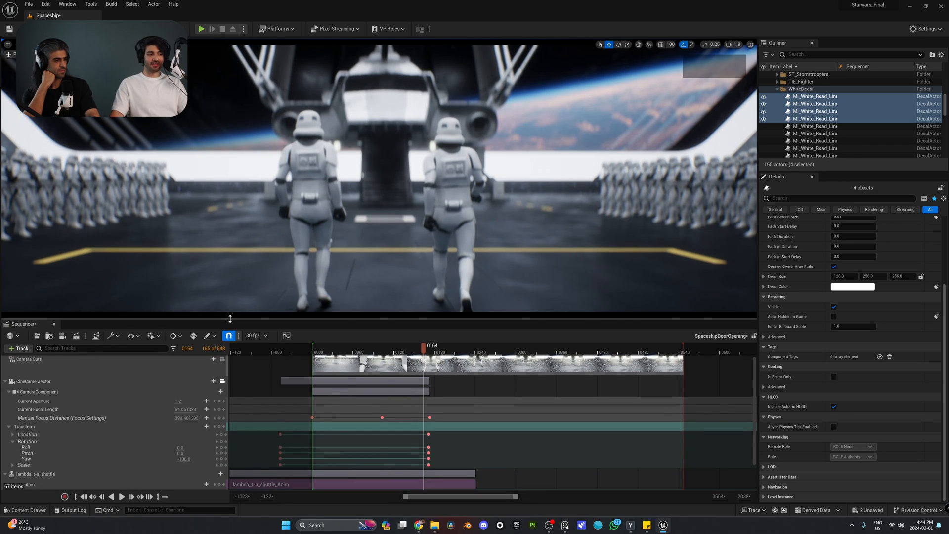
{"action": "left_click", "coordinate": [5, 381]}
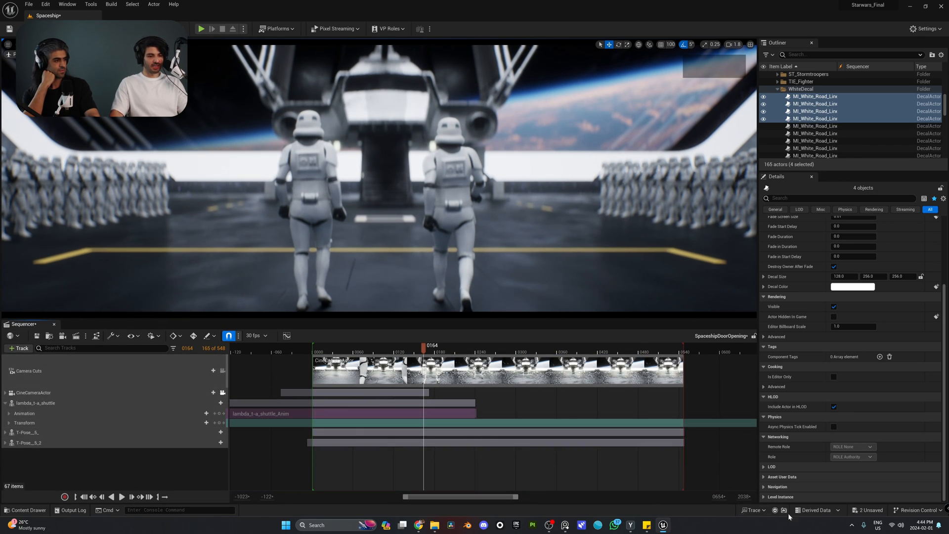
{"action": "left_click", "coordinate": [868, 513]}
{"action": "left_click", "coordinate": [533, 345]}
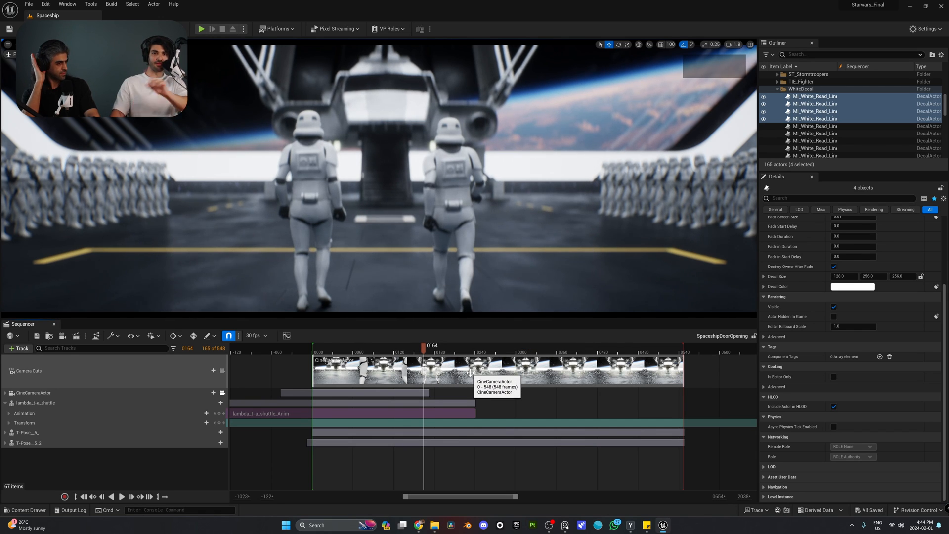
- Move the playhead to frame 235 and collapse the lambda_t-a_shuttle track
{"action": "left_click", "coordinate": [58, 380]}
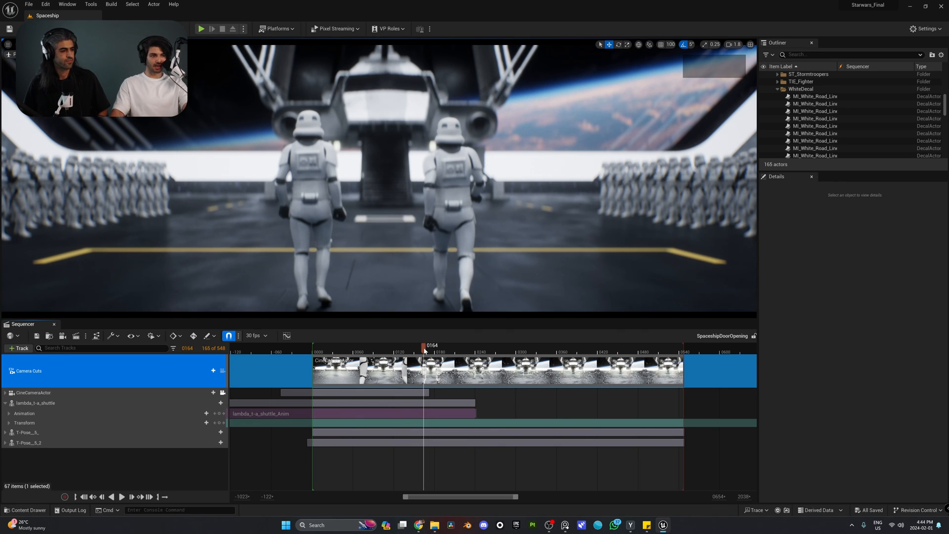
{"action": "left_click_drag", "start_coordinate": [424, 350], "coordinate": [472, 359]}
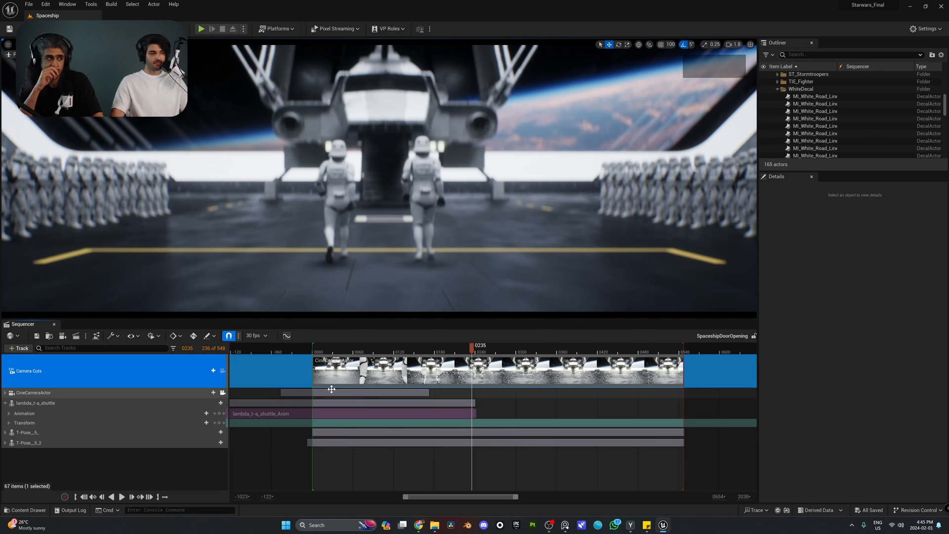
{"action": "left_click", "coordinate": [6, 403]}
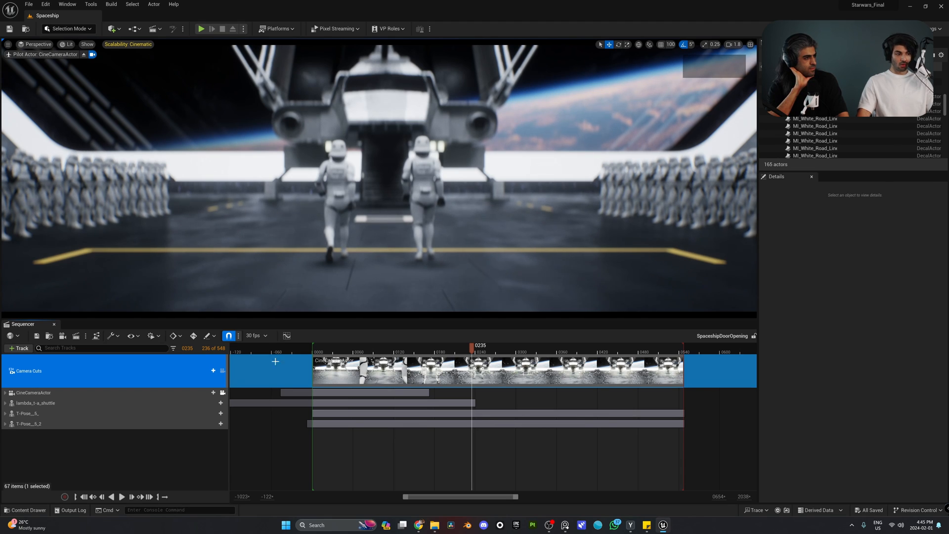
- Leave the CineCameraActor view and place a new cine camera actor on the hangar floor behind the two walking stormtroopers
{"action": "left_click", "coordinate": [222, 393]}
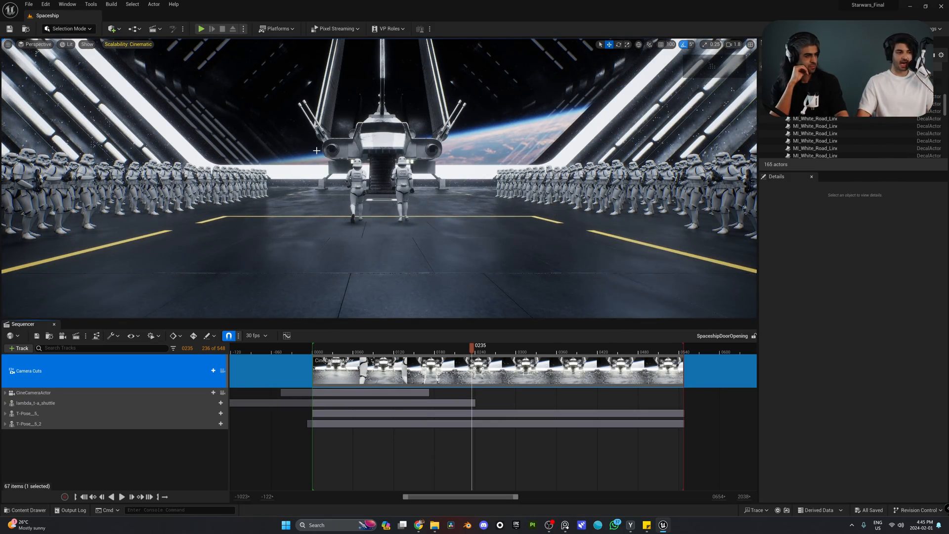
{"action": "right_click_drag", "start_coordinate": [316, 150], "coordinate": [296, 148]}
{"action": "key", "text": "d"}
{"action": "key", "text": "e"}
{"action": "key", "text": "d"}
{"action": "key", "text": "e"}
{"action": "right_click_drag", "start_coordinate": [547, 116], "coordinate": [477, 146]}
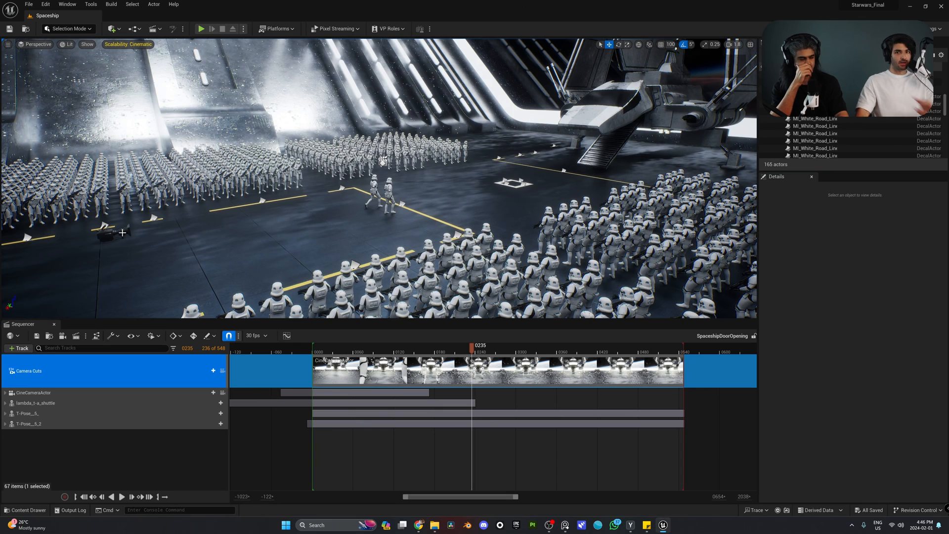
{"action": "left_click", "coordinate": [114, 28]}
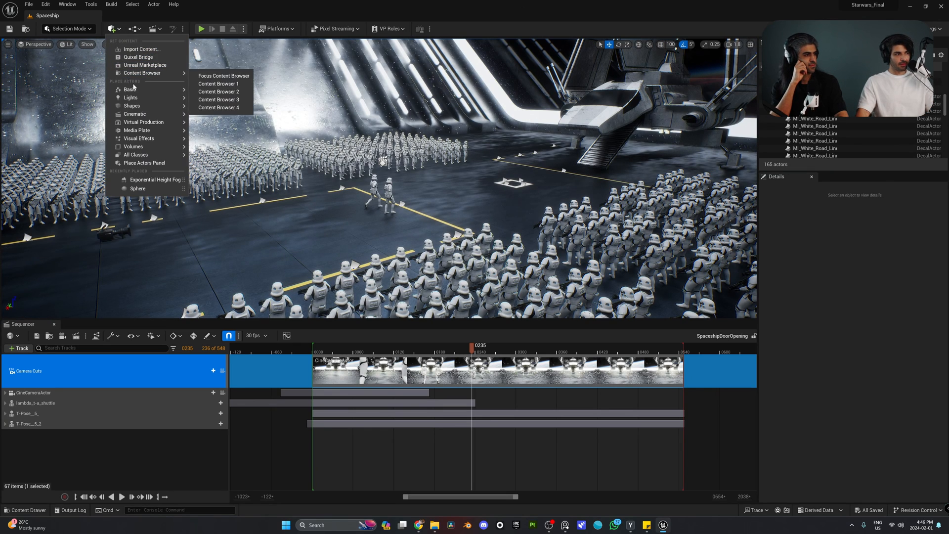
{"action": "mouse_move", "coordinate": [139, 107]}
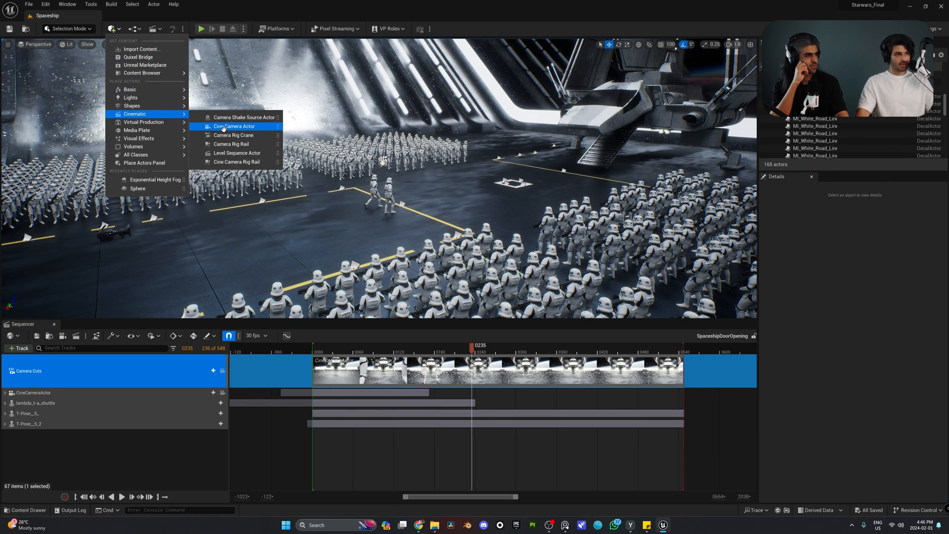
{"action": "left_click", "coordinate": [229, 127]}
{"action": "left_click_drag", "start_coordinate": [313, 255], "coordinate": [298, 232]}
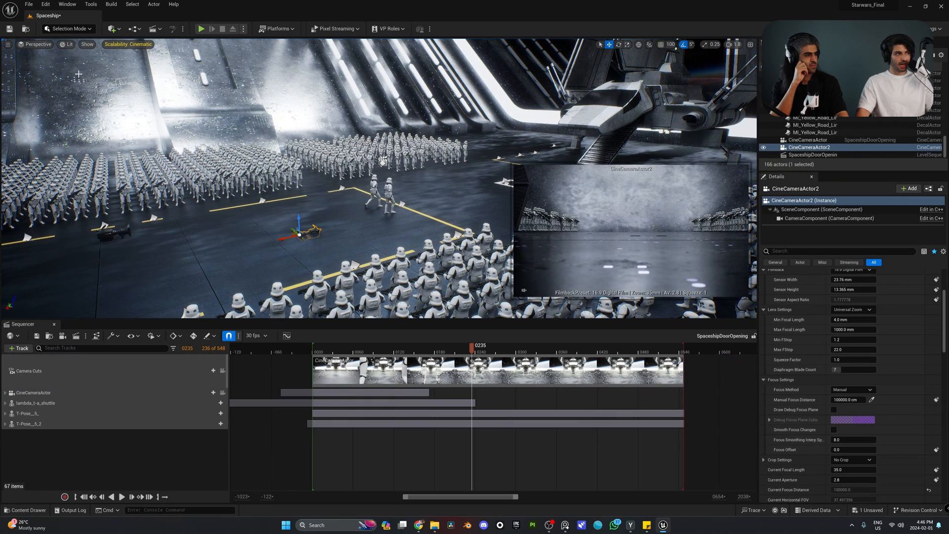
- Look through CineCameraActor2 with its exact camera view in an enlarged viewport, with the editor icons hidden
{"action": "left_click", "coordinate": [36, 44]}
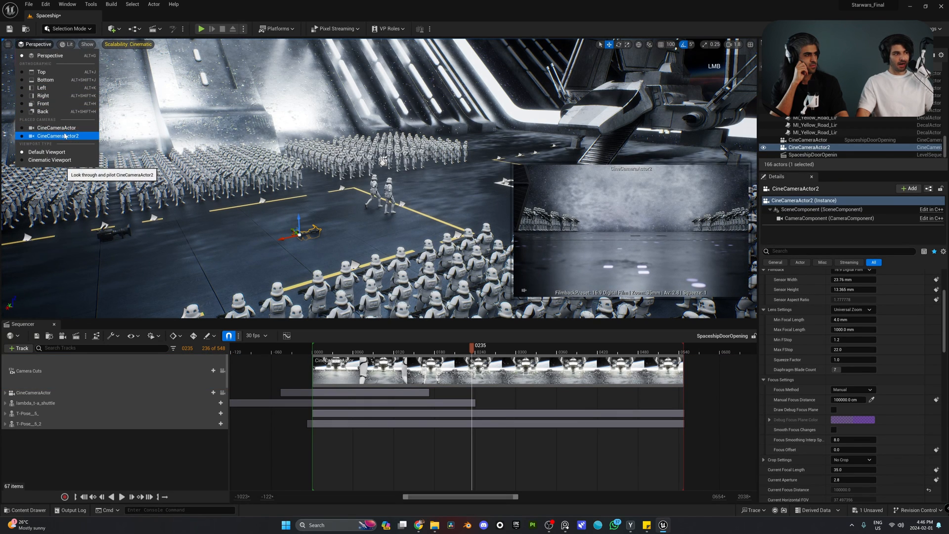
{"action": "left_click", "coordinate": [39, 131]}
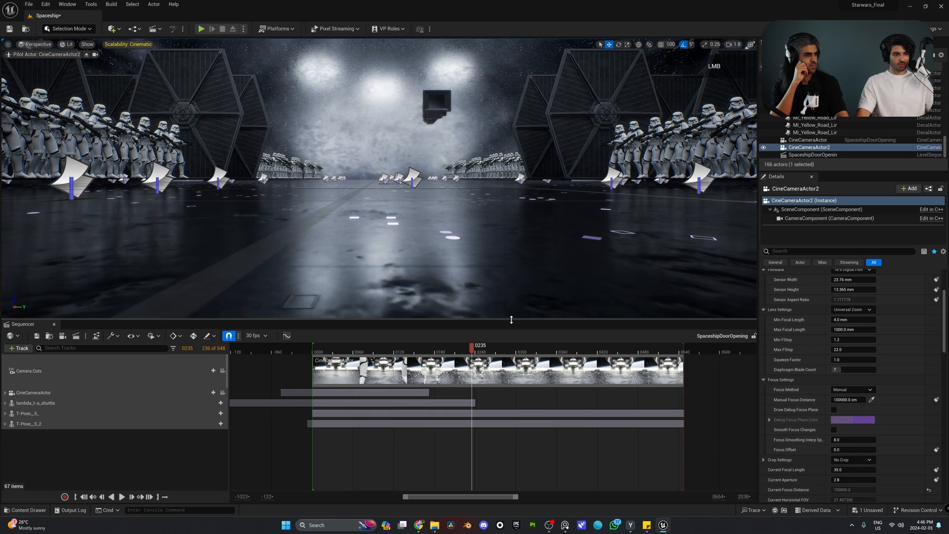
{"action": "left_click_drag", "start_coordinate": [510, 320], "coordinate": [510, 501]}
{"action": "left_click_drag", "start_coordinate": [509, 411], "coordinate": [521, 393]}
{"action": "left_click", "coordinate": [521, 393]}
{"action": "key", "text": "g"}
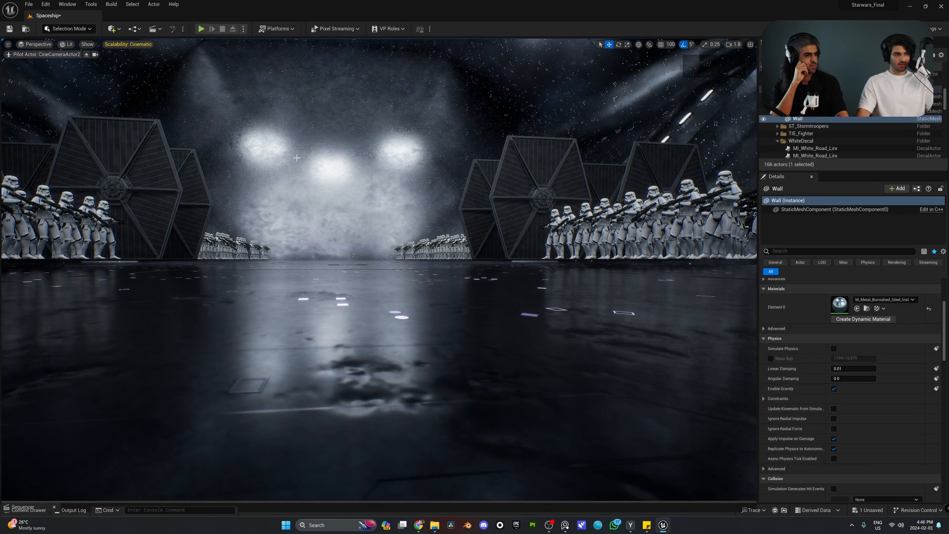
{"action": "left_click", "coordinate": [95, 55]}
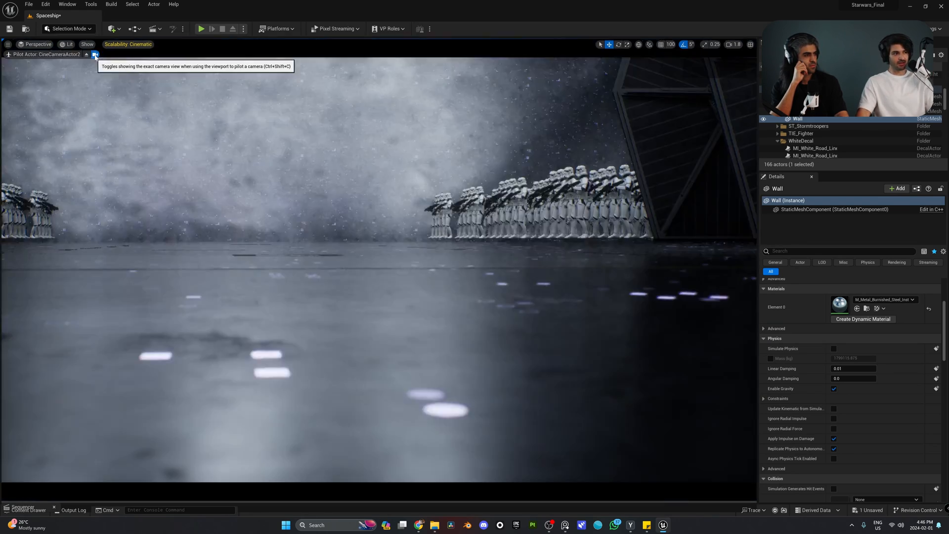
- Fly CineCameraActor2 up beside the shuttle for a high-angle view down over the two walking stormtroopers and the formations
{"action": "right_click_drag", "start_coordinate": [442, 177], "coordinate": [506, 277]}
{"action": "scroll", "coordinate": [442, 177], "scroll_direction": "up", "scroll_amount": 3}
{"action": "key", "text": "s"}
{"action": "key", "text": "e"}
{"action": "scroll", "coordinate": [509, 218], "scroll_direction": "up", "scroll_amount": 3}
{"action": "key", "text": "s"}
{"action": "key", "text": "w"}
{"action": "key", "text": "a"}
{"action": "key", "text": "w"}
{"action": "right_click_drag", "start_coordinate": [470, 189], "coordinate": [470, 189]}
{"action": "key", "text": "d"}
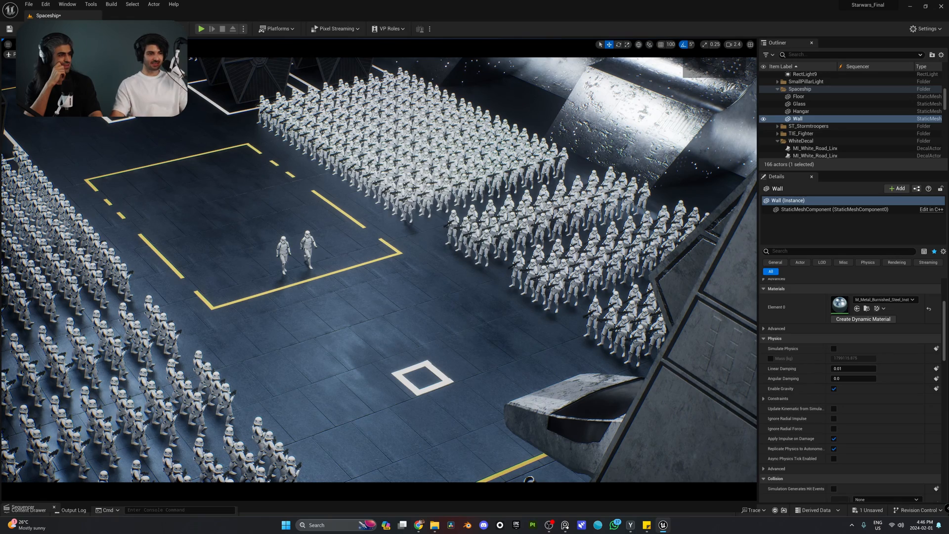
{"action": "mouse_move", "coordinate": [509, 192]}
{"action": "right_mouse_down"}
{"action": "mouse_move", "coordinate": [591, 192]}
{"action": "mouse_move", "coordinate": [520, 192]}
{"action": "right_mouse_up"}
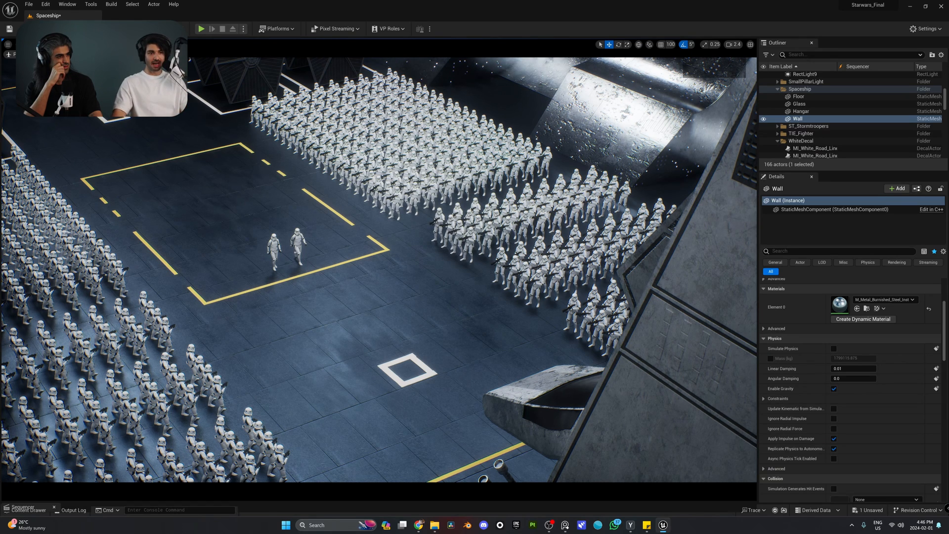
- Find CineCameraActor2 by filtering the Outliner for "cine" and set its current focal length to 17.841902
{"action": "scroll", "coordinate": [840, 101], "scroll_direction": "down", "scroll_amount": 3}
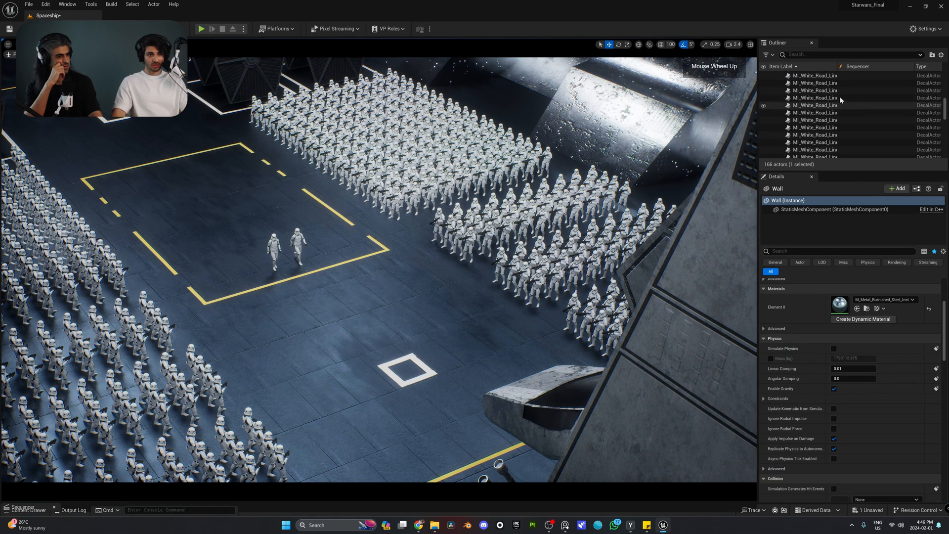
{"action": "left_click", "coordinate": [824, 56]}
{"action": "type", "text": "cine"}
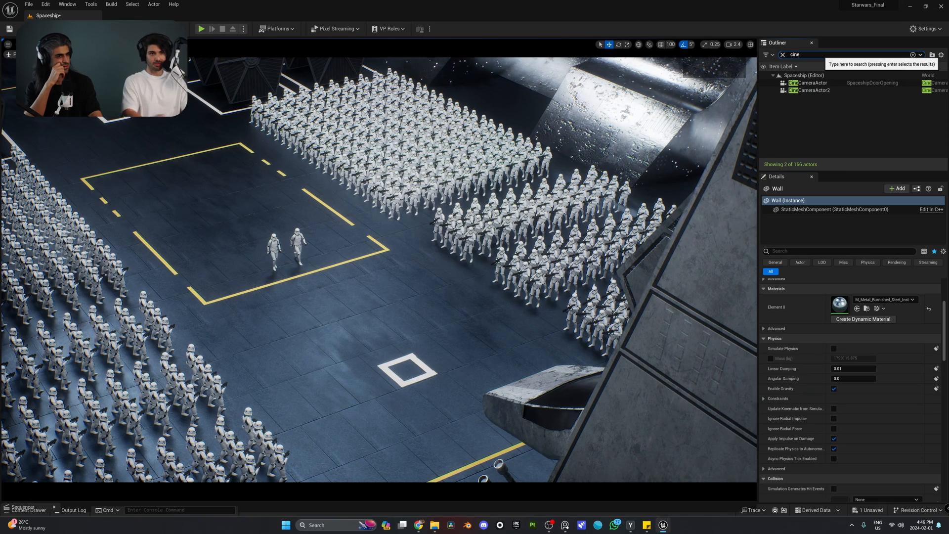
{"action": "left_click", "coordinate": [815, 90]}
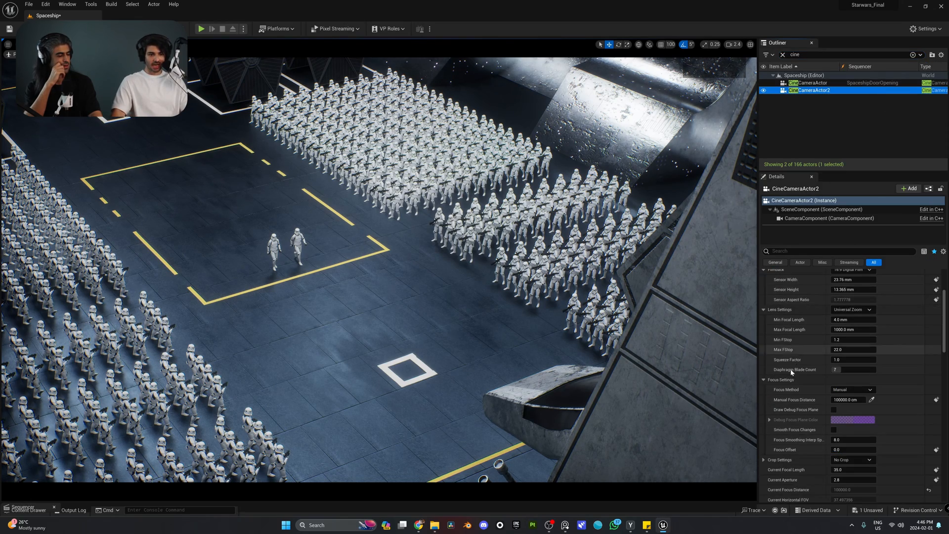
{"action": "left_click_drag", "start_coordinate": [840, 422], "coordinate": [808, 422]}
- Pull CineCameraActor2 back and reframe it as a wide overhead view of the shuttle, formations and TIE fighters
{"action": "right_click_drag", "start_coordinate": [544, 277], "coordinate": [569, 275]}
{"action": "mouse_move", "coordinate": [378, 279]}
{"action": "right_mouse_down"}
{"action": "mouse_move", "coordinate": [393, 261]}
{"action": "mouse_move", "coordinate": [381, 282]}
{"action": "mouse_move", "coordinate": [393, 289]}
{"action": "mouse_move", "coordinate": [379, 279]}
{"action": "right_mouse_up"}
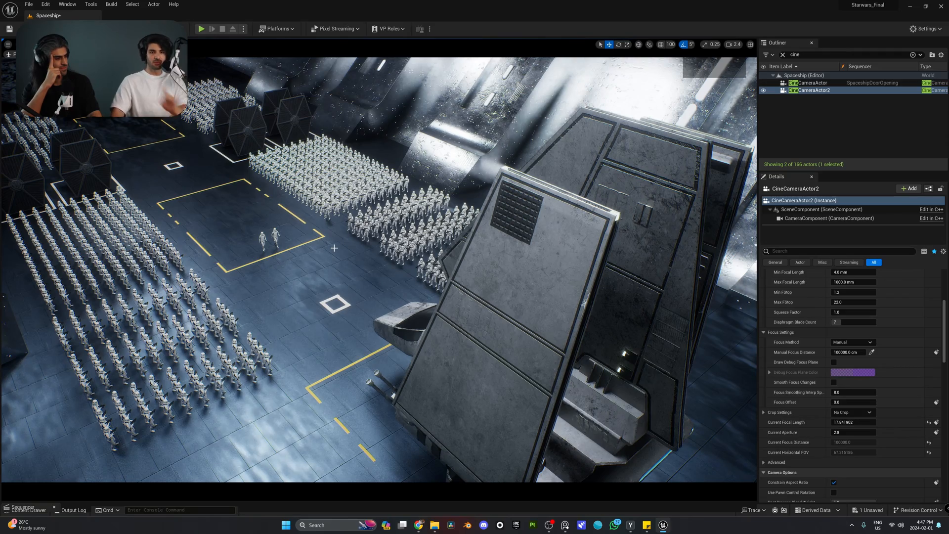
{"action": "right_click_drag", "start_coordinate": [340, 233], "coordinate": [319, 239]}
{"action": "key", "text": "s"}
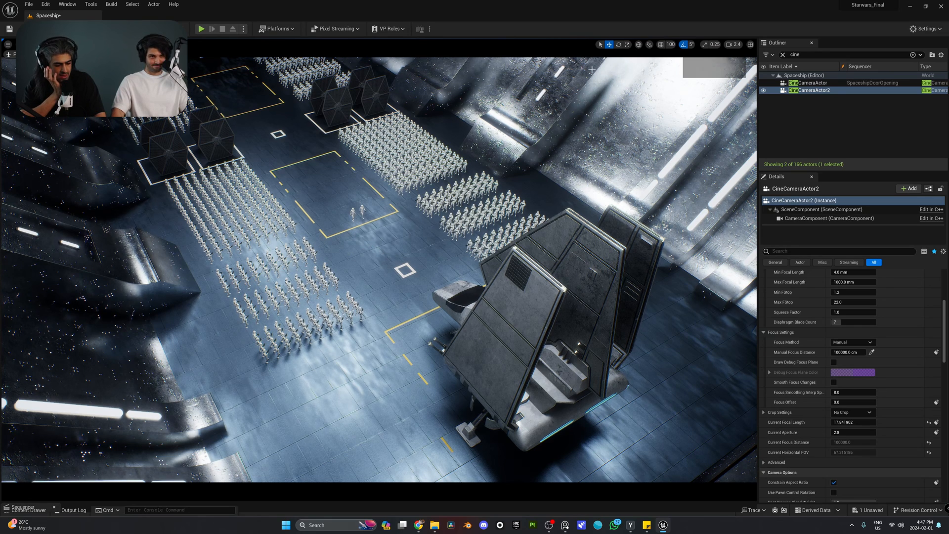
{"action": "left_click", "coordinate": [713, 72]}
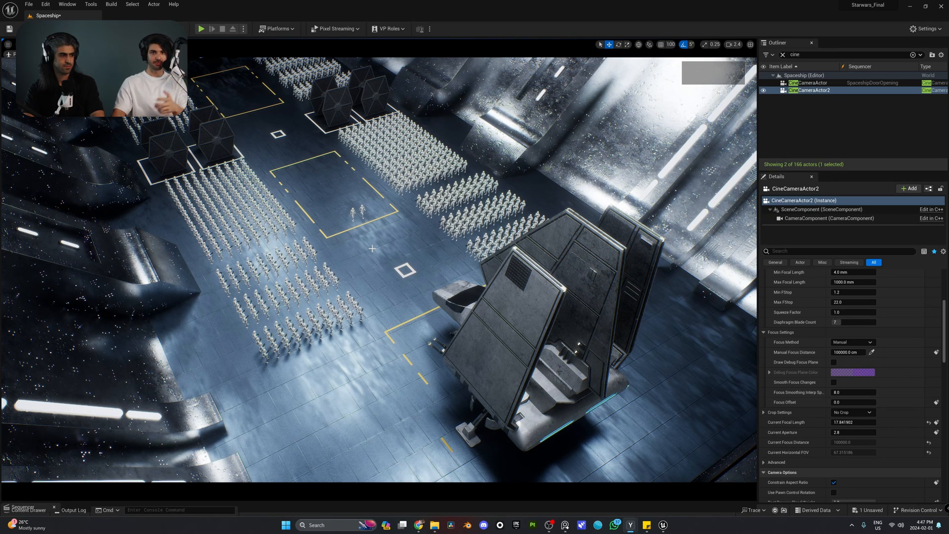
{"action": "mouse_move", "coordinate": [376, 248]}
{"action": "right_mouse_down"}
{"action": "mouse_move", "coordinate": [371, 217]}
{"action": "mouse_move", "coordinate": [374, 230]}
{"action": "right_mouse_up"}
{"action": "key", "text": "s"}
{"action": "right_click_drag", "start_coordinate": [528, 313], "coordinate": [553, 324]}
- Copy the ray tracing culling command from the sticky note and run r.raytracing.culling 0 in the console
{"action": "left_click", "coordinate": [646, 524]}
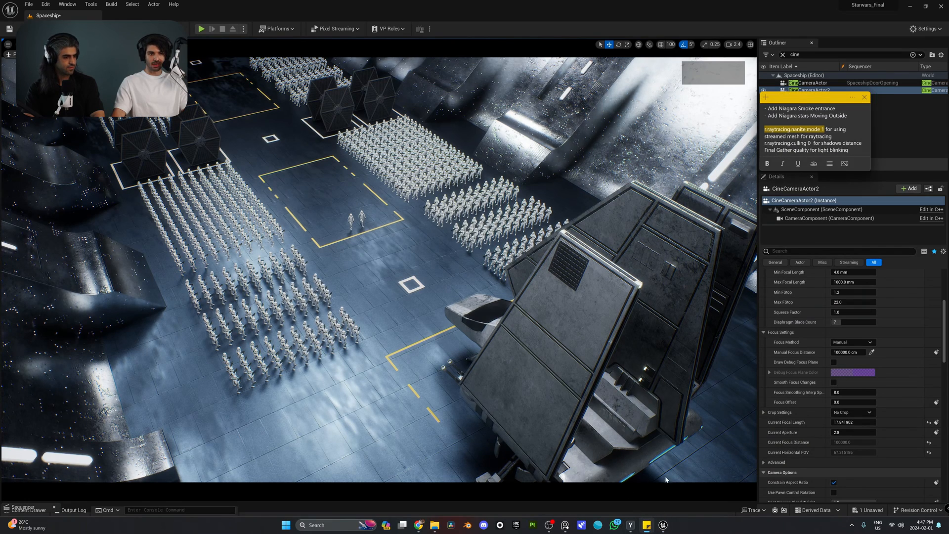
{"action": "left_click", "coordinate": [819, 148]}
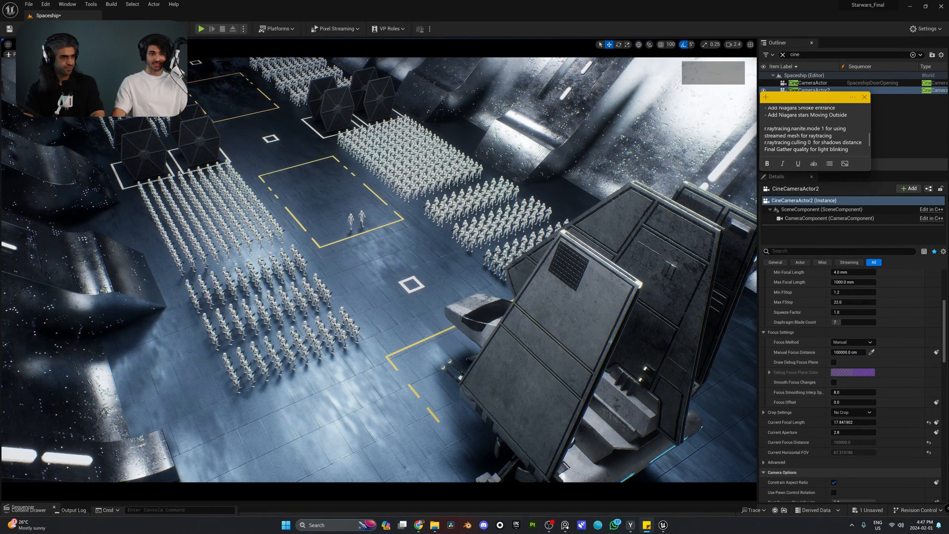
{"action": "left_click_drag", "start_coordinate": [811, 142], "coordinate": [764, 142]}
{"action": "key", "text": "ctrl+c"}
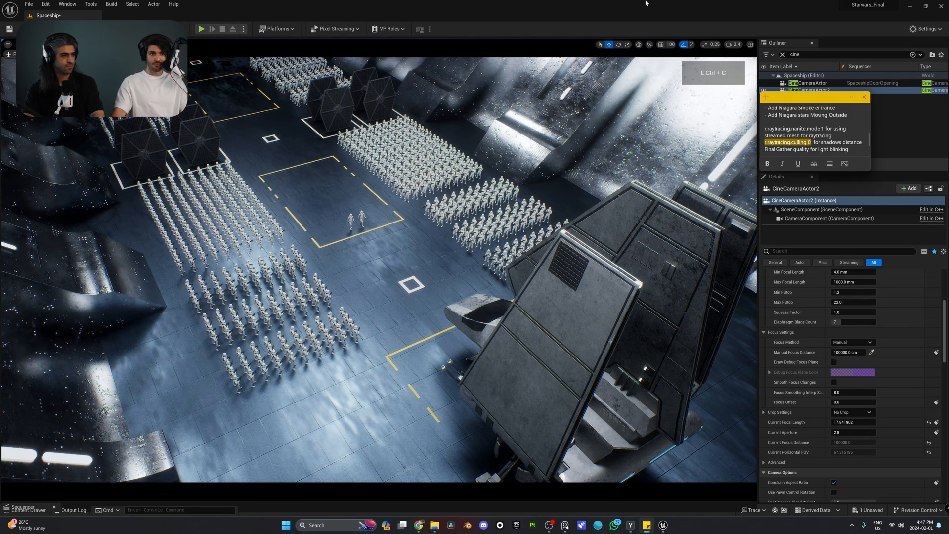
{"action": "left_click", "coordinate": [645, 3]}
{"action": "left_click", "coordinate": [227, 509]}
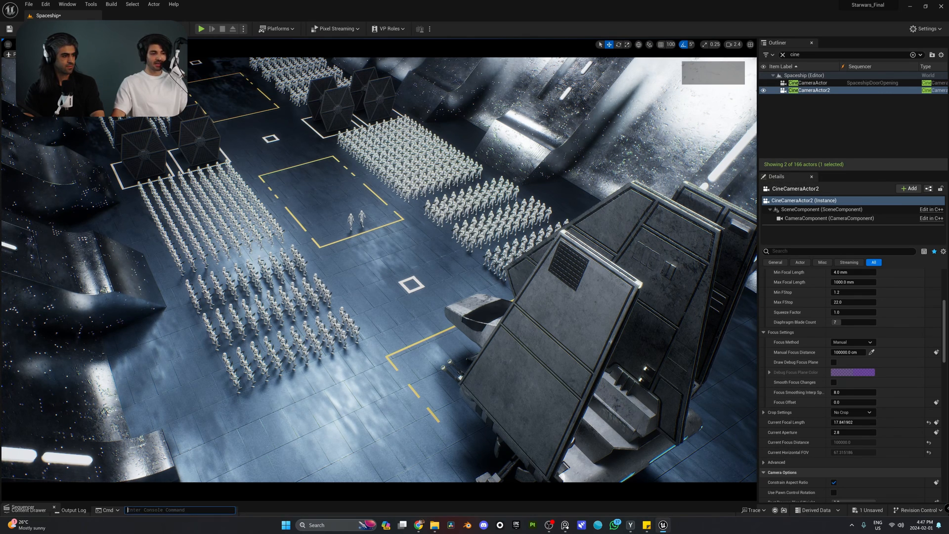
{"action": "key", "text": "ctrl+v"}
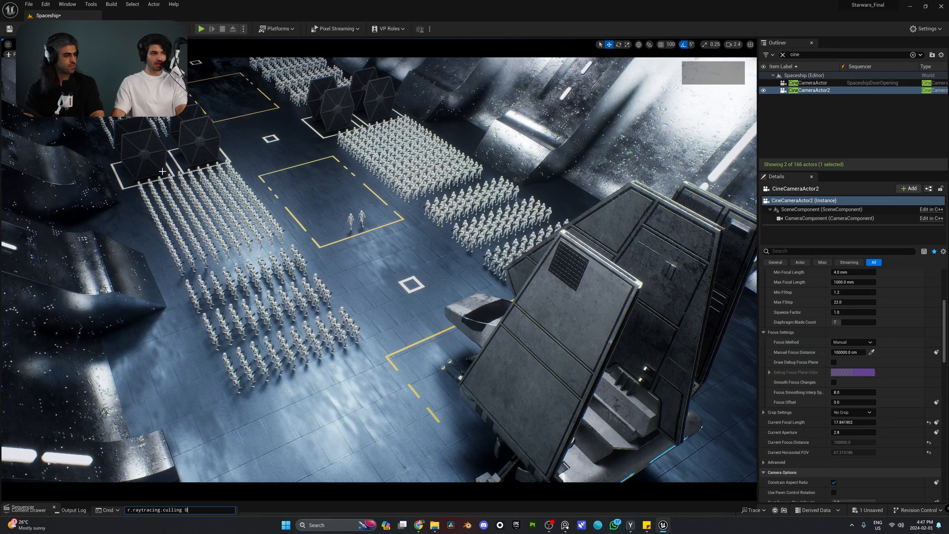
{"action": "key", "text": "Return"}
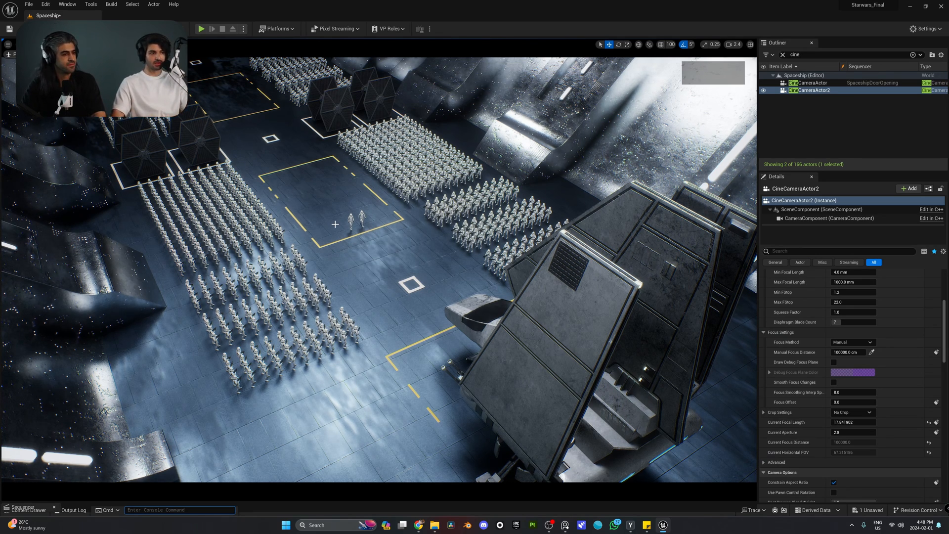
- Fly CineCameraActor2 inside the shuttle and frame a centred view out of its doorway, down over the ramp and floor markings
{"action": "right_click_drag", "start_coordinate": [378, 270], "coordinate": [237, 316]}
{"action": "key", "text": "w"}
{"action": "key", "text": "w"}
{"action": "scroll", "coordinate": [445, 232], "scroll_direction": "down", "scroll_amount": 3}
{"action": "key", "text": "s"}
{"action": "key", "text": "s"}
{"action": "key", "text": "w"}
{"action": "key", "text": "s"}
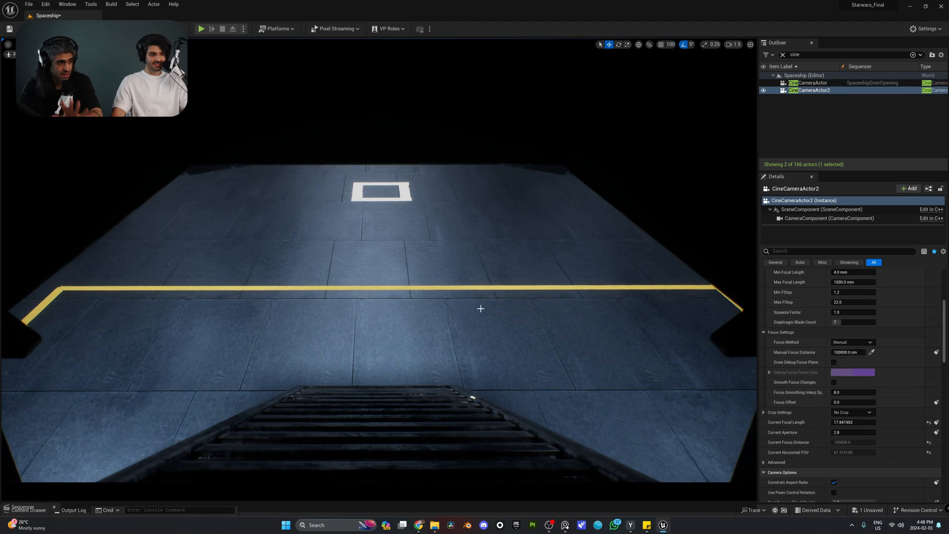
{"action": "mouse_move", "coordinate": [481, 307]}
{"action": "right_mouse_down"}
{"action": "mouse_move", "coordinate": [472, 300]}
{"action": "mouse_move", "coordinate": [494, 310]}
{"action": "mouse_move", "coordinate": [465, 301]}
{"action": "right_mouse_up"}
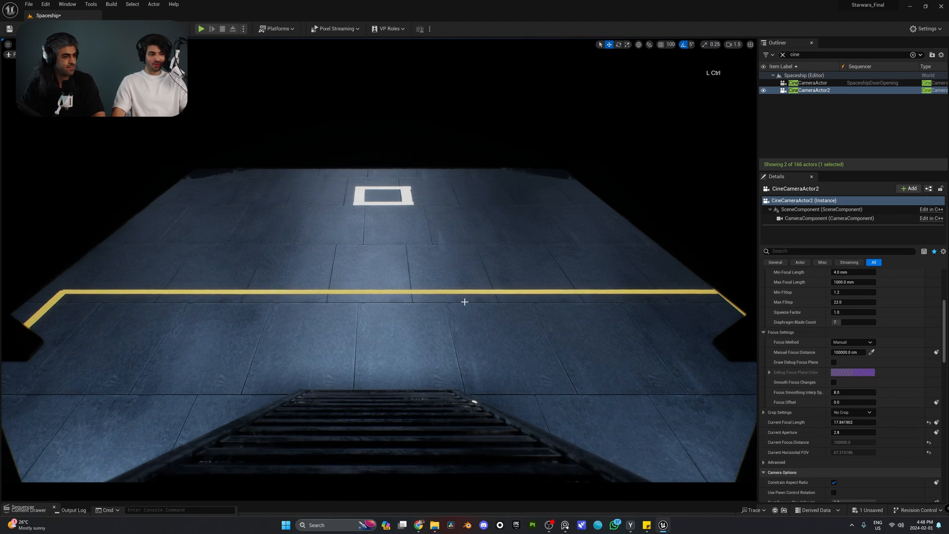
- Bring the Sequencer back into view, move the playhead to frame 20, and tilt CineCameraActor2 up toward the closed-off doorway
{"action": "key", "text": "ctrl+space"}
{"action": "key", "text": "ctrl+space"}
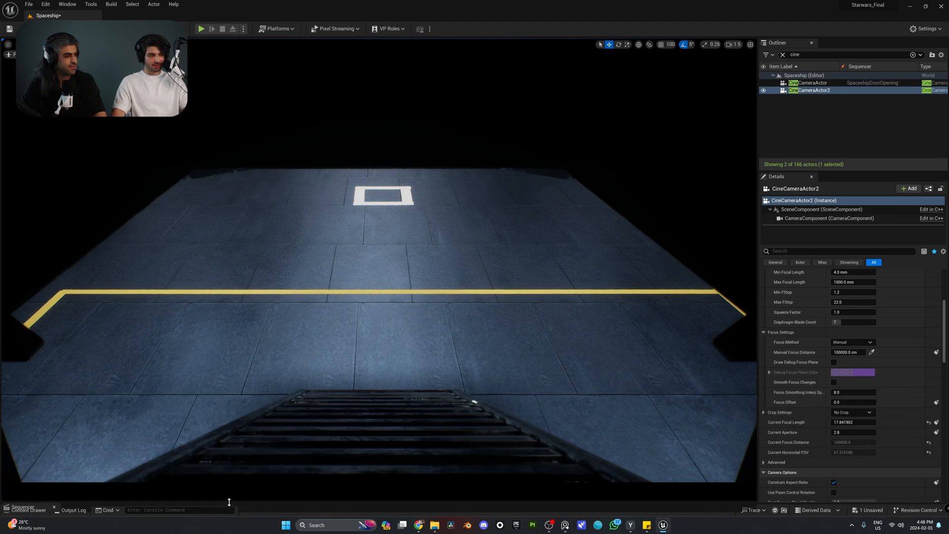
{"action": "left_click_drag", "start_coordinate": [233, 501], "coordinate": [241, 344]}
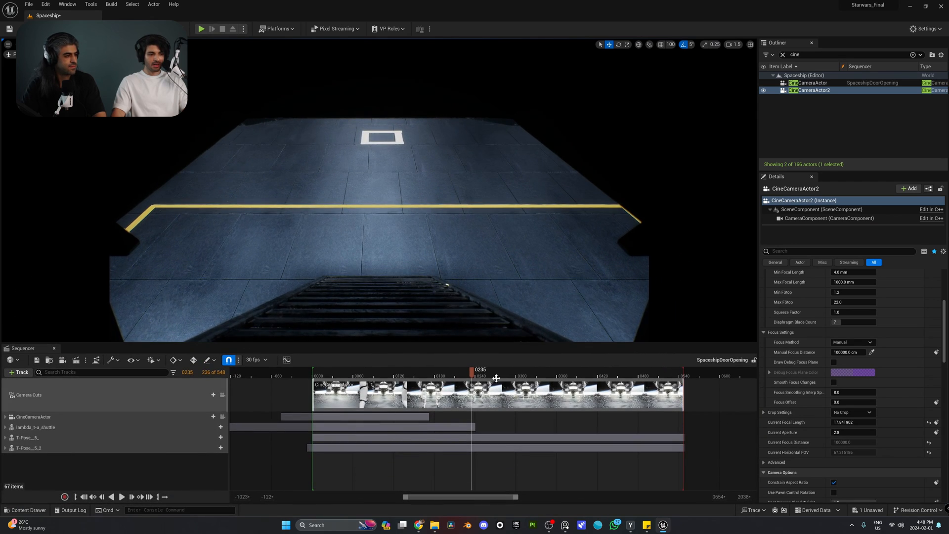
{"action": "left_click_drag", "start_coordinate": [496, 375], "coordinate": [326, 369]}
{"action": "right_click_drag", "start_coordinate": [445, 194], "coordinate": [441, 172]}
{"action": "scroll", "coordinate": [441, 172], "scroll_direction": "down", "scroll_amount": 5}
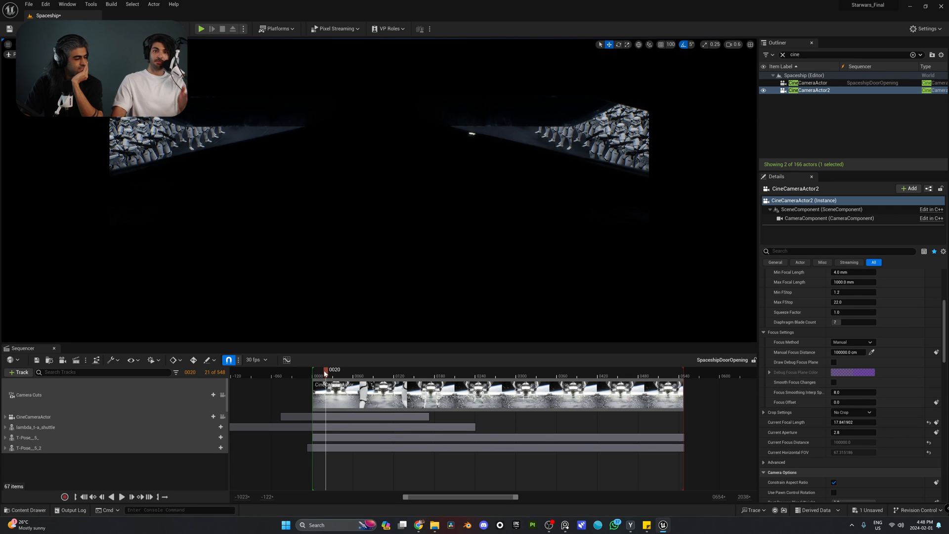
- Scrub the sequence toward frame 490 to review the two stormtroopers from CineCameraActor2, and undo the stray shuttle section move
{"action": "left_click_drag", "start_coordinate": [326, 374], "coordinate": [670, 390]}
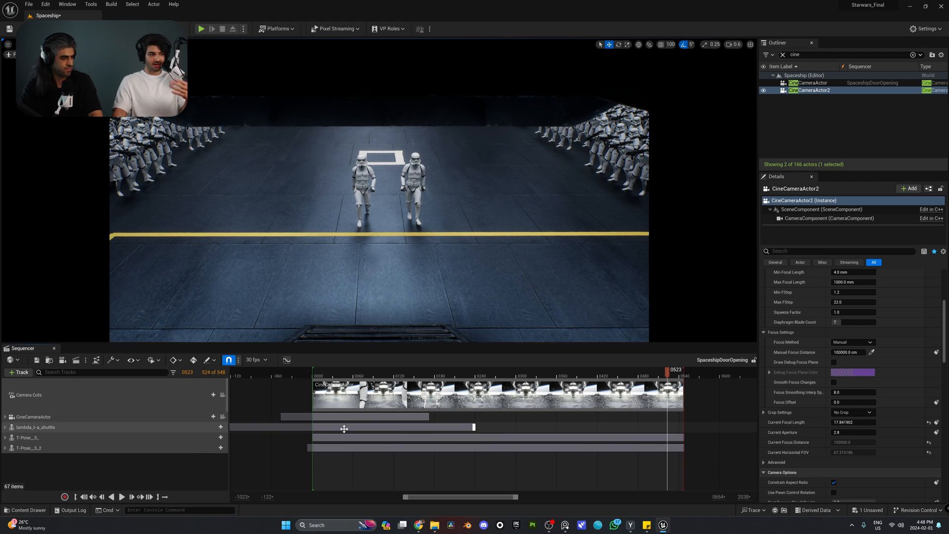
{"action": "left_click_drag", "start_coordinate": [338, 425], "coordinate": [582, 424]}
{"action": "left_click", "coordinate": [574, 374]}
{"action": "left_click_drag", "start_coordinate": [573, 376], "coordinate": [645, 384]}
{"action": "key", "text": "ctrl+z"}
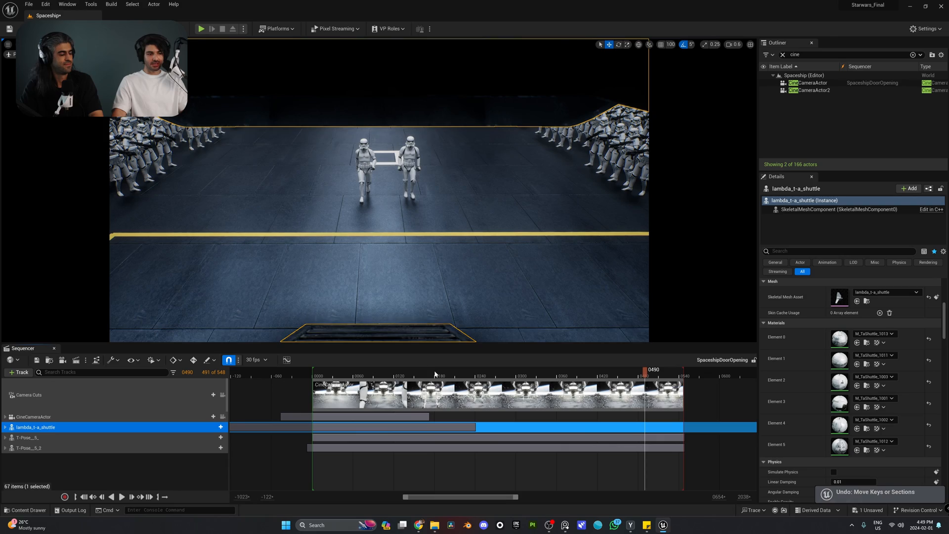
{"action": "key", "text": "w"}
{"action": "key", "text": "a"}
{"action": "mouse_move", "coordinate": [357, 210]}
{"action": "right_mouse_down"}
{"action": "mouse_move", "coordinate": [277, 198]}
{"action": "mouse_move", "coordinate": [356, 210]}
{"action": "right_mouse_up"}
{"action": "scroll", "coordinate": [356, 211], "scroll_direction": "up", "scroll_amount": 3}
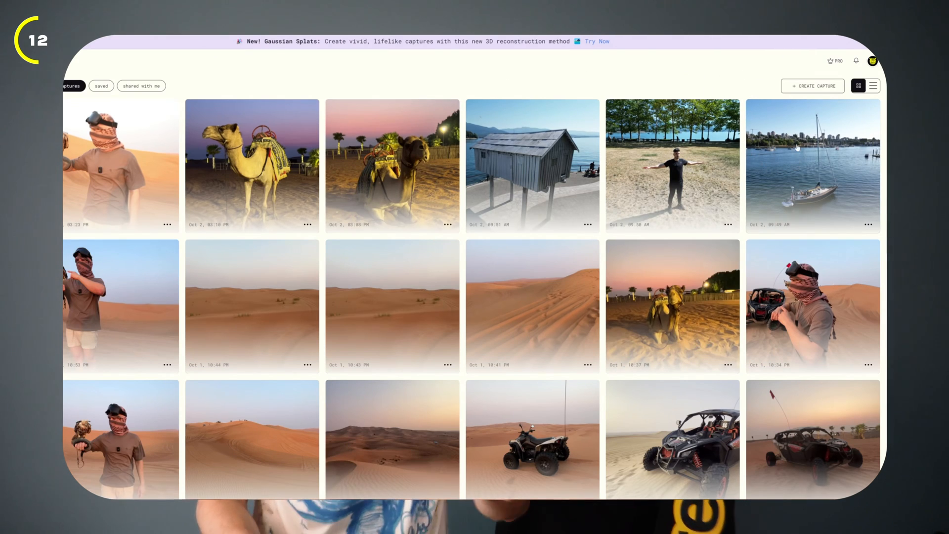
{"action": "left_click", "coordinate": [812, 85]}
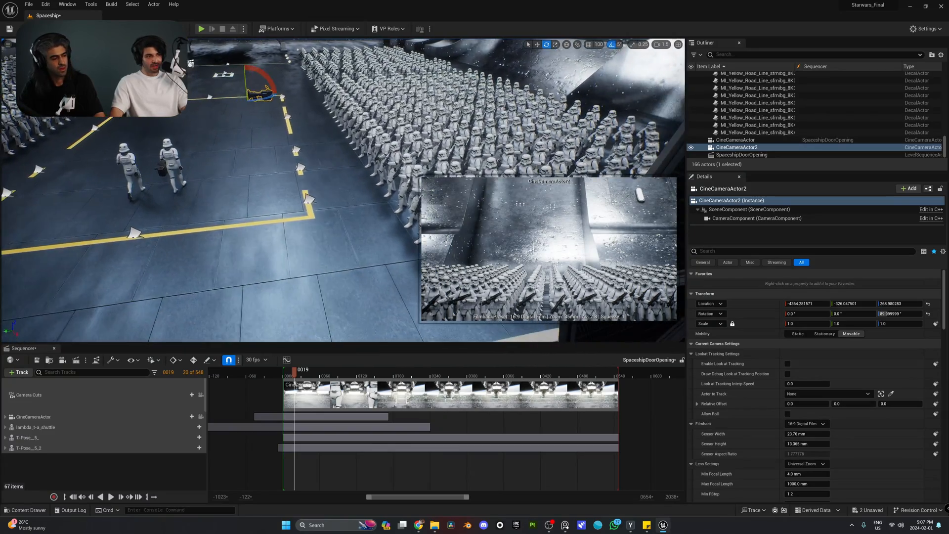
- Move CineCameraActor2 in behind the stormtrooper formation beside the aisle, to about X -4140, Y -1686, facing the opposite formation
{"action": "key", "text": "w"}
{"action": "right_click_drag", "start_coordinate": [248, 123], "coordinate": [309, 130]}
{"action": "left_click_drag", "start_coordinate": [173, 132], "coordinate": [376, 121]}
{"action": "right_click_drag", "start_coordinate": [410, 91], "coordinate": [406, 74]}
{"action": "right_click_drag", "start_coordinate": [237, 173], "coordinate": [265, 184]}
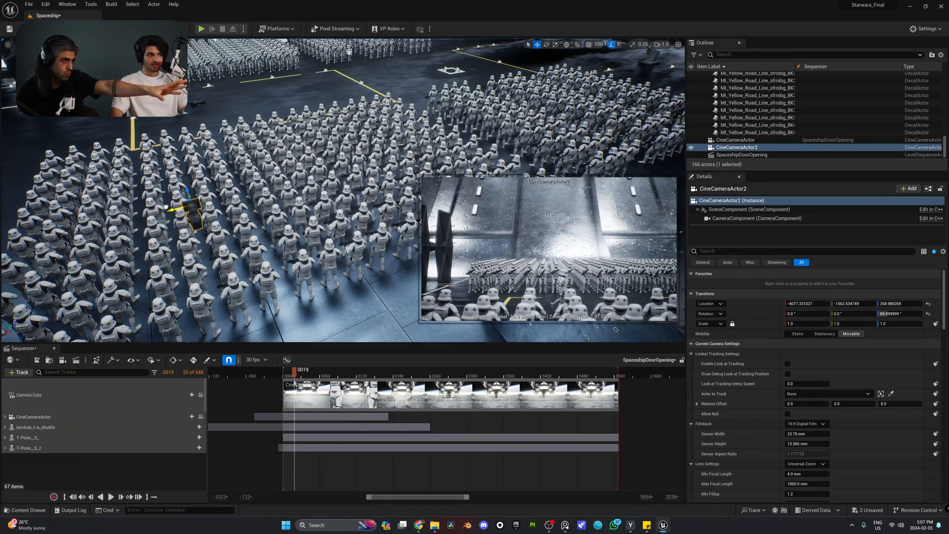
{"action": "left_click_drag", "start_coordinate": [207, 189], "coordinate": [221, 225]}
{"action": "right_click_drag", "start_coordinate": [220, 226], "coordinate": [297, 174]}
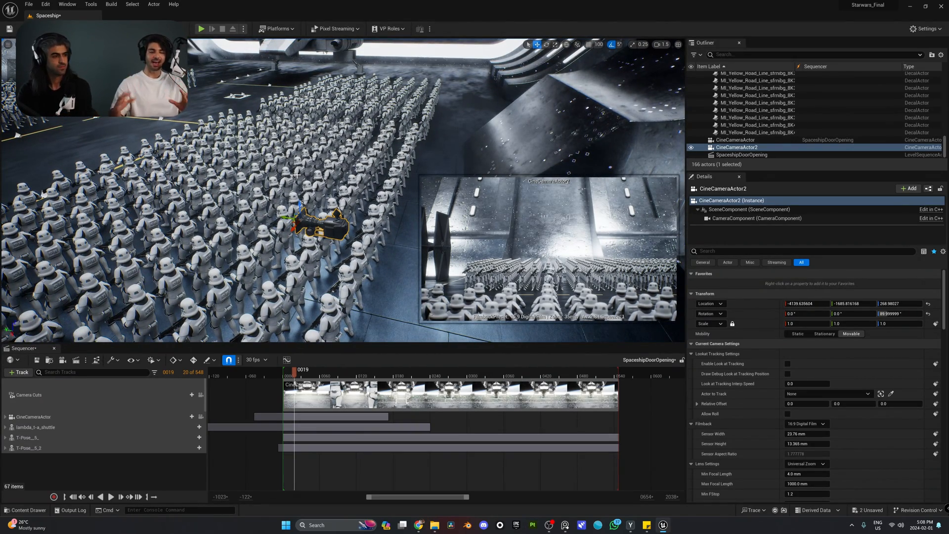
{"action": "right_click_drag", "start_coordinate": [319, 204], "coordinate": [242, 178]}
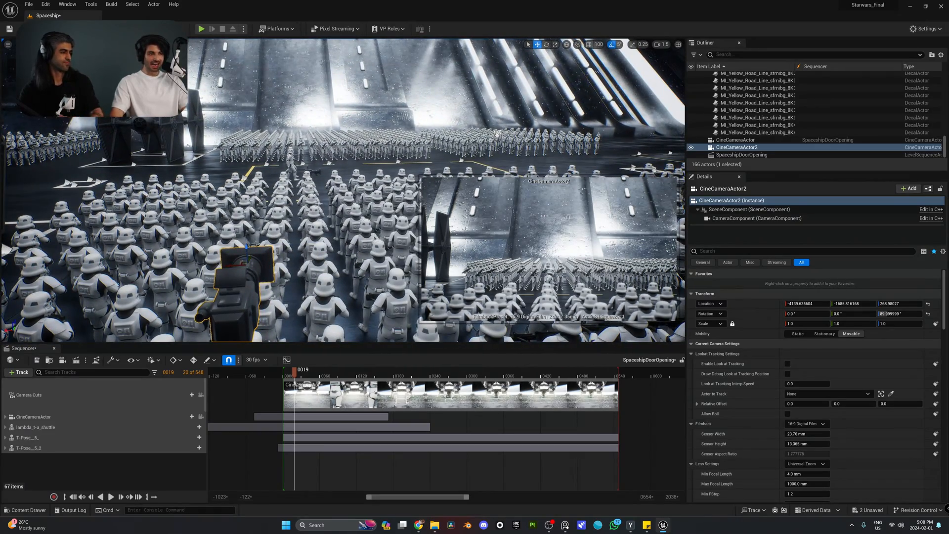
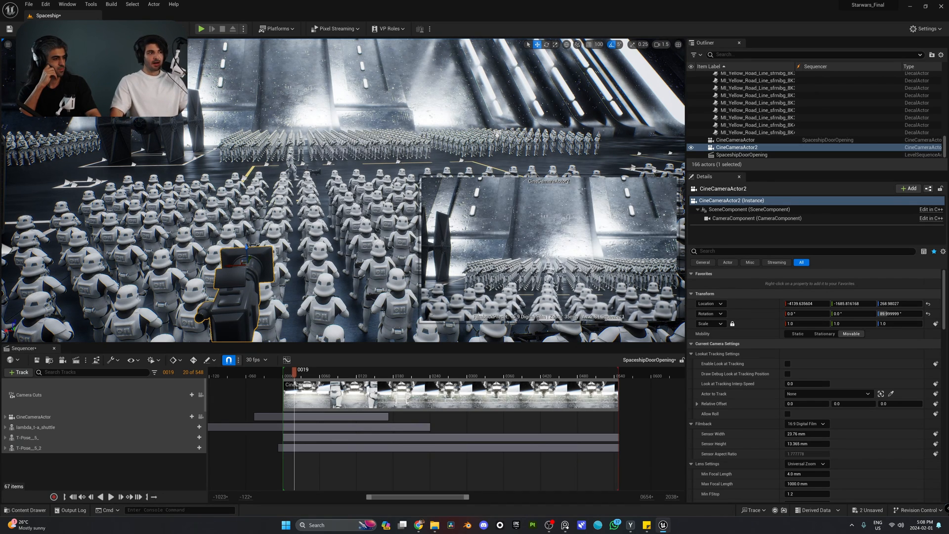
- Look through CineCameraActor2 and lower its location to Z 248, just above the troopers' helmets
{"action": "left_click", "coordinate": [33, 45]}
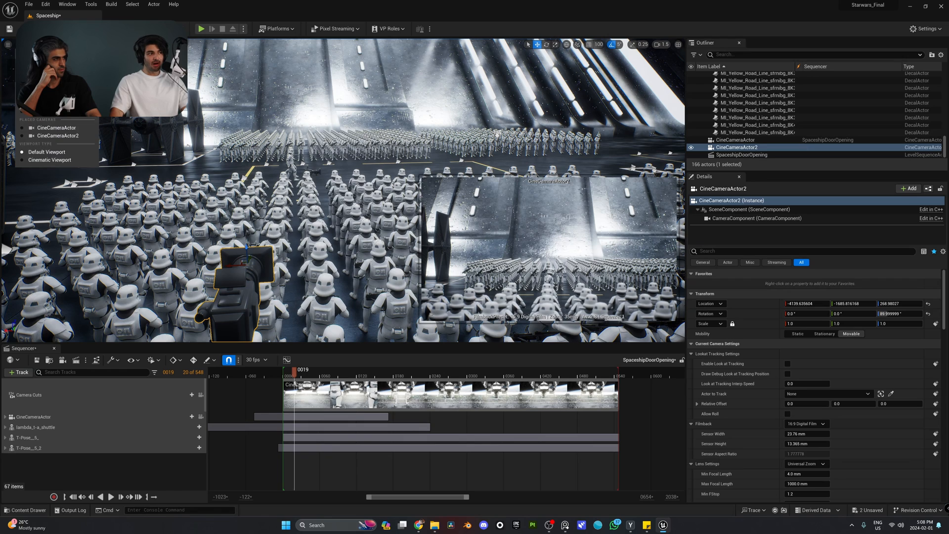
{"action": "left_click", "coordinate": [53, 136]}
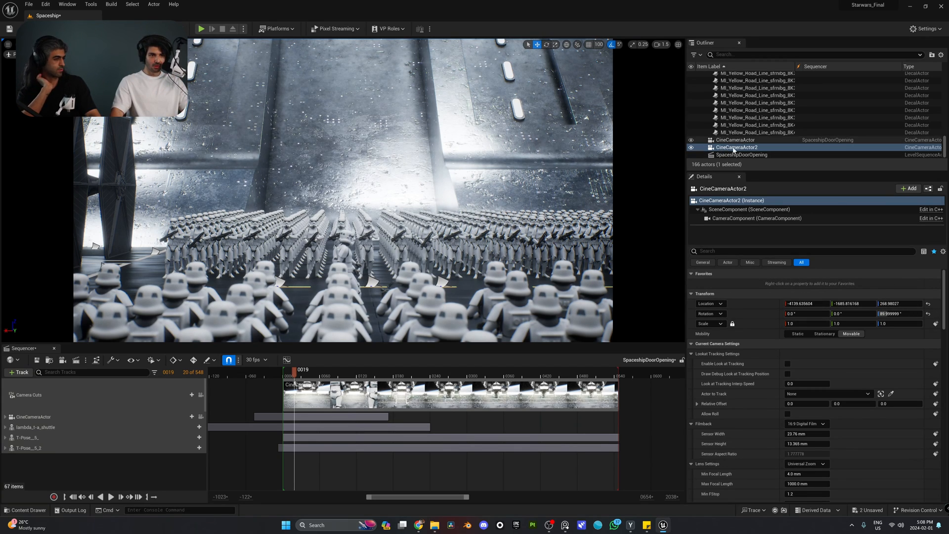
{"action": "left_click", "coordinate": [899, 303]}
{"action": "type", "text": "230"}
{"action": "key", "text": "Return"}
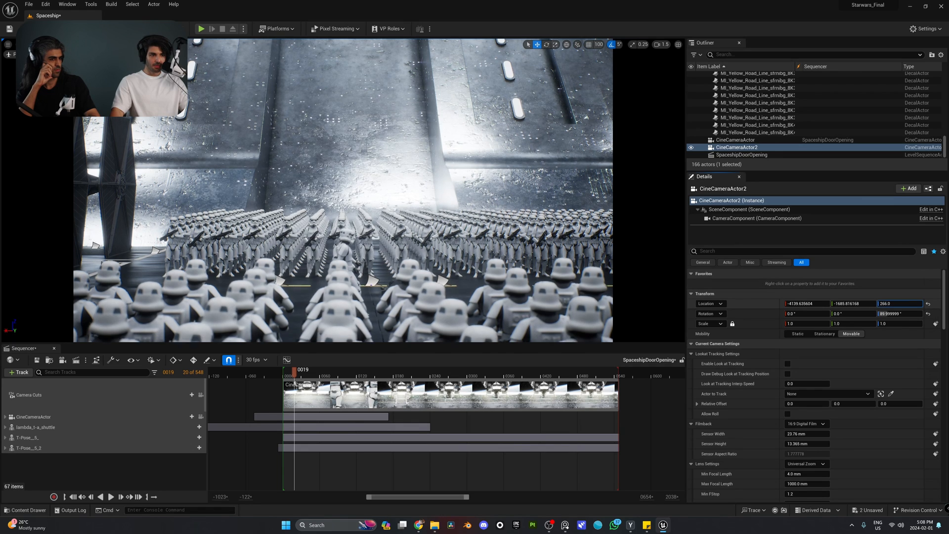
{"action": "left_click_drag", "start_coordinate": [899, 303], "coordinate": [908, 303]}
- Shift CineCameraActor2 sideways to location X -4216
{"action": "left_click", "coordinate": [807, 303]}
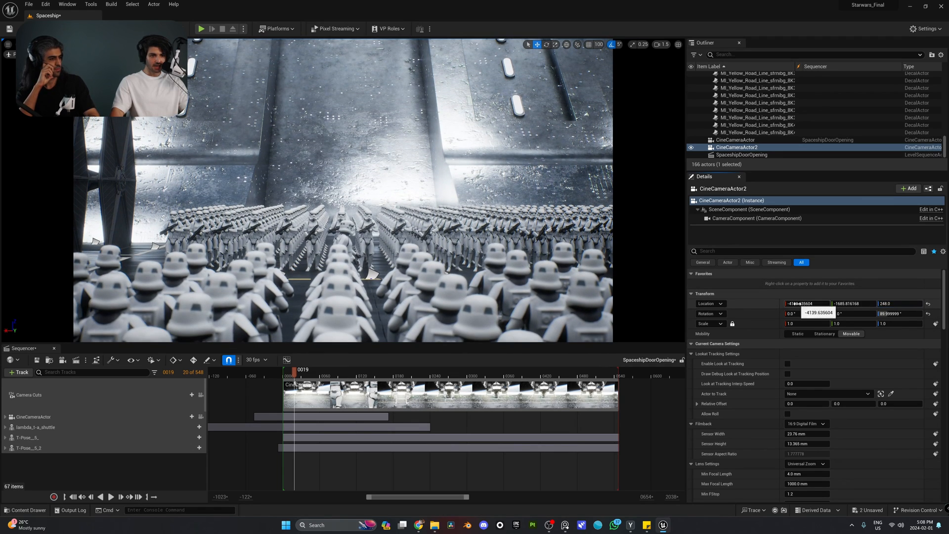
{"action": "type", "text": "-4160"}
{"action": "key", "text": "Return"}
{"action": "left_click_drag", "start_coordinate": [807, 304], "coordinate": [780, 303]}
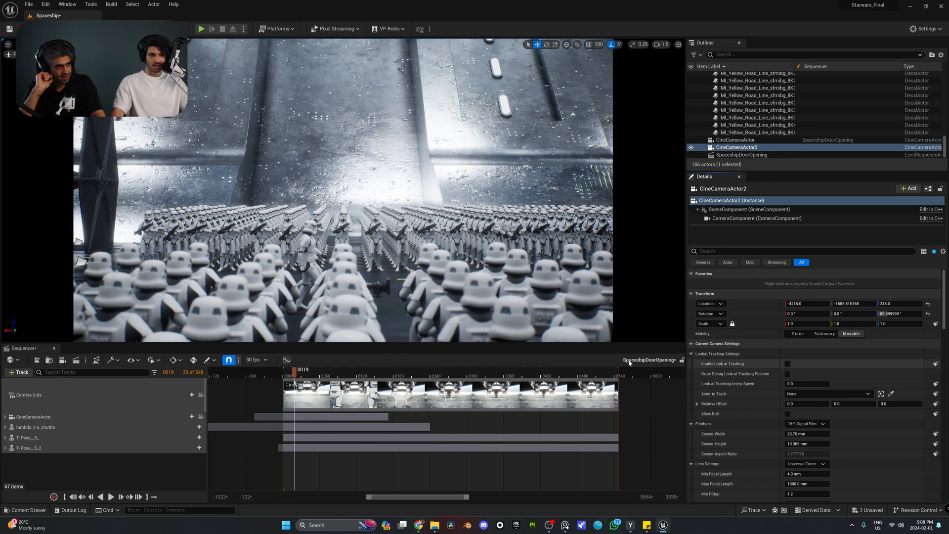
{"action": "left_click", "coordinate": [787, 363]}
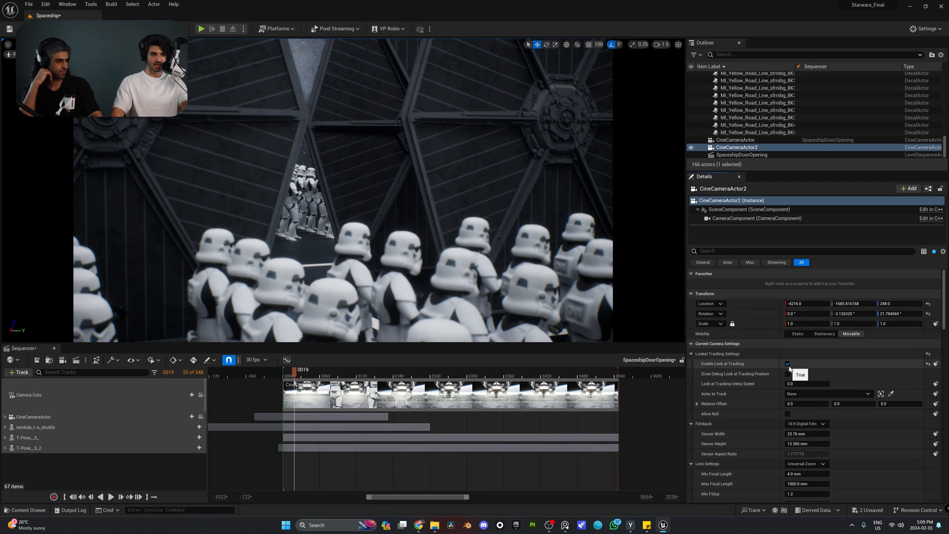
{"action": "left_click", "coordinate": [787, 364]}
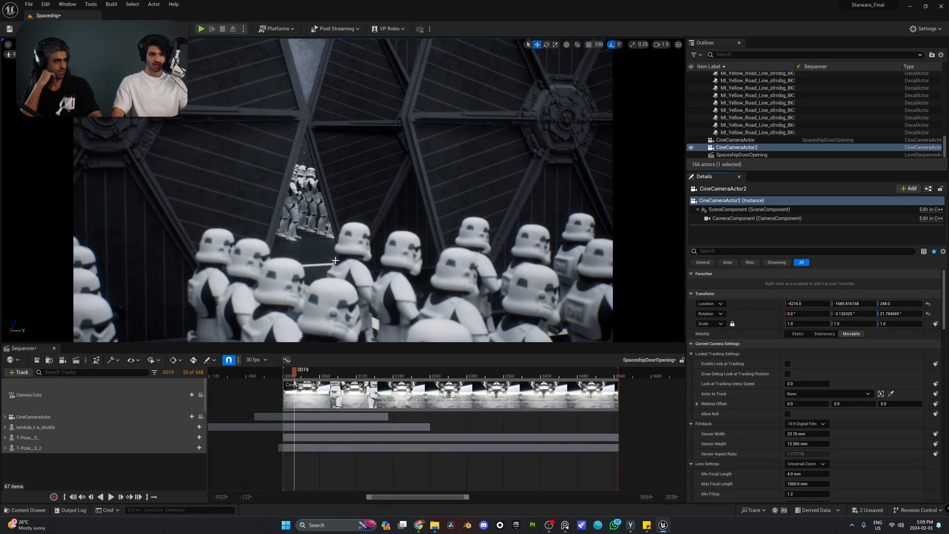
{"action": "key", "text": "ctrl+z"}
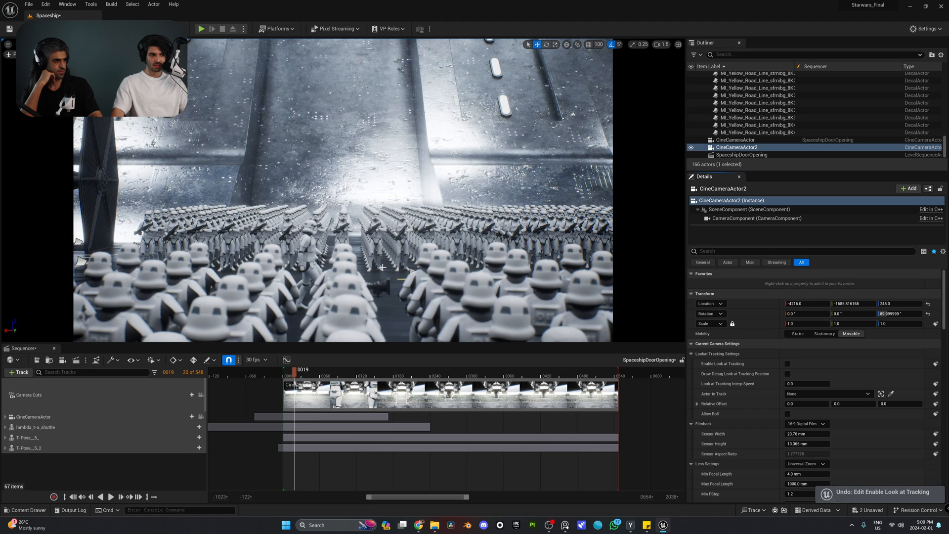
- Enable look-at tracking on CineCameraActor2 for the walking stormtrooper T-Pose__5_, with a relative Z offset of about 127.8
{"action": "left_click", "coordinate": [892, 393]}
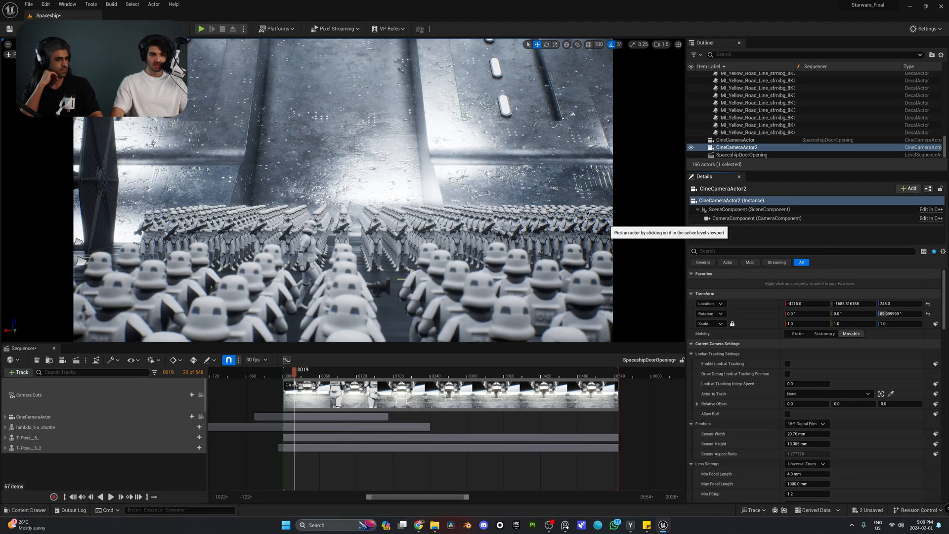
{"action": "left_click", "coordinate": [314, 227]}
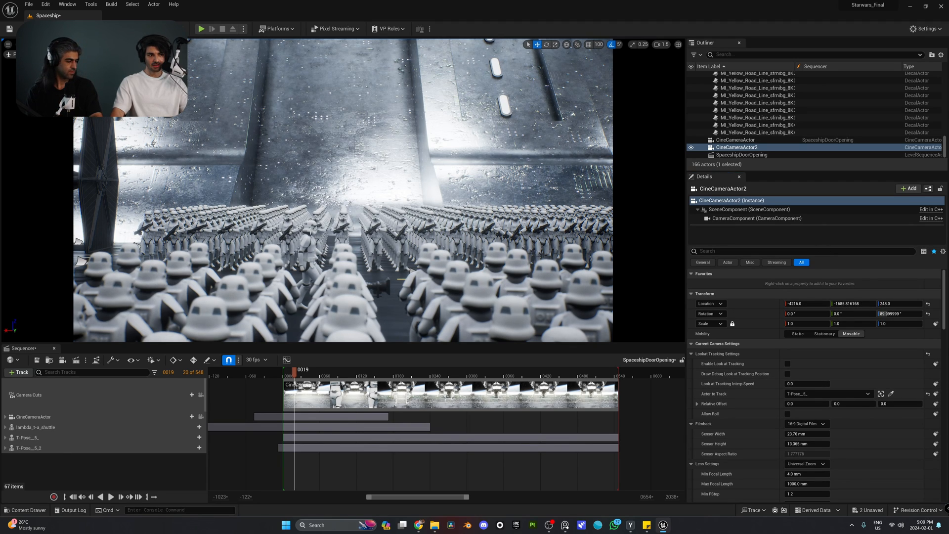
{"action": "left_click", "coordinate": [787, 364]}
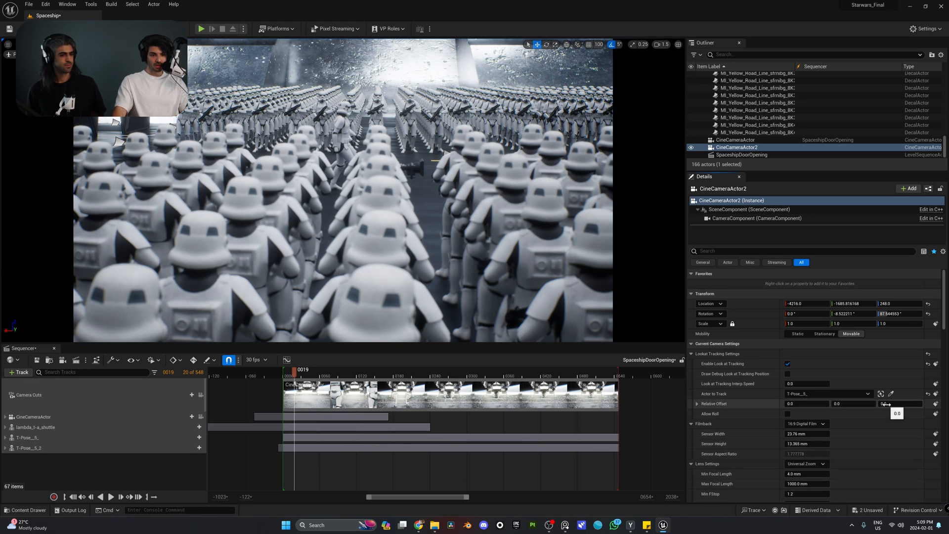
{"action": "mouse_move", "coordinate": [888, 403]}
{"action": "left_mouse_down"}
{"action": "mouse_move", "coordinate": [861, 403]}
{"action": "mouse_move", "coordinate": [899, 403]}
{"action": "left_mouse_up"}
{"action": "key", "text": "ctrl+z"}
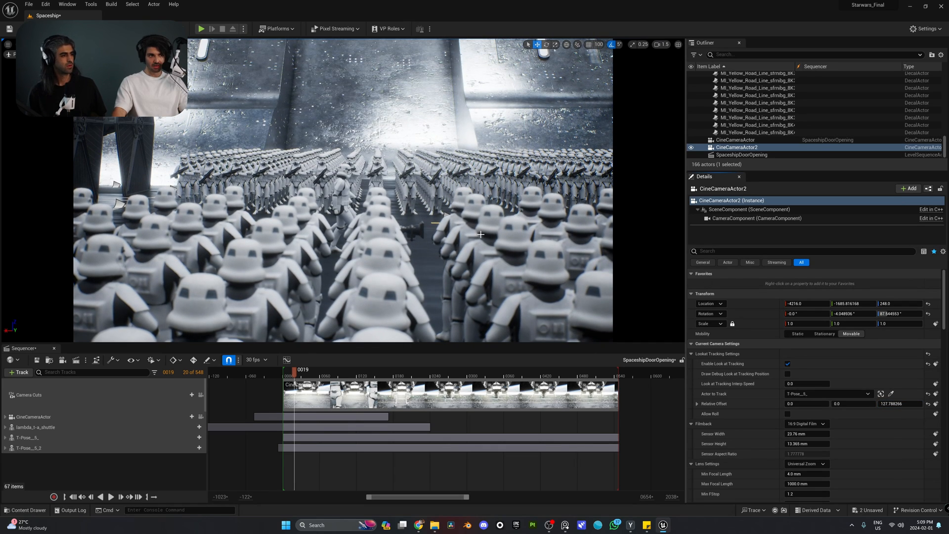
- Play the sequence from the start to check the tracking shot, and return the playhead to frame 0
{"action": "left_click_drag", "start_coordinate": [313, 373], "coordinate": [284, 372]}
{"action": "key", "text": "space"}
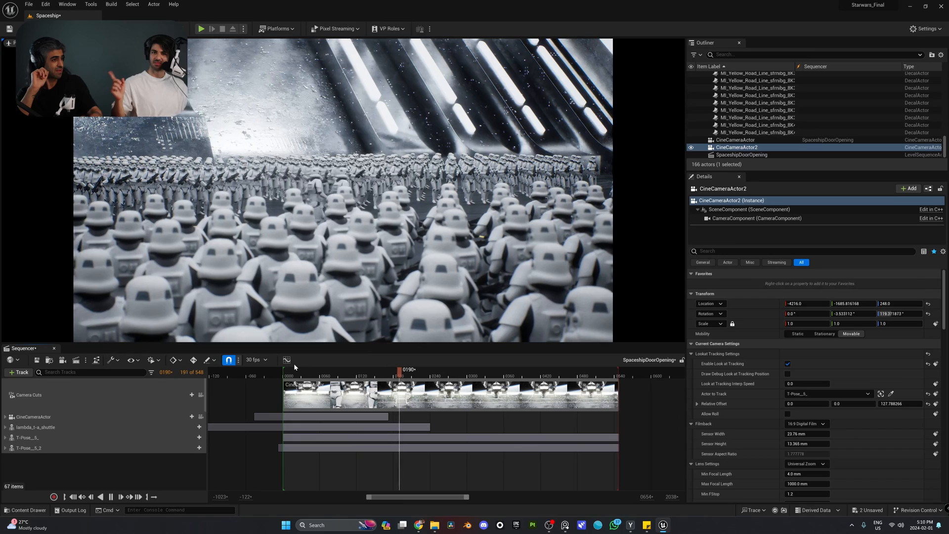
{"action": "left_click", "coordinate": [361, 375]}
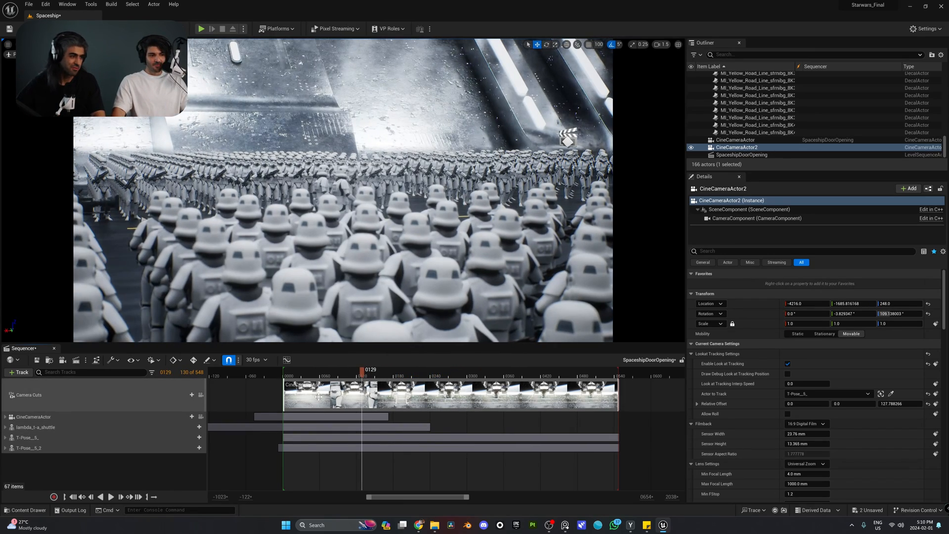
{"action": "left_click", "coordinate": [73, 498]}
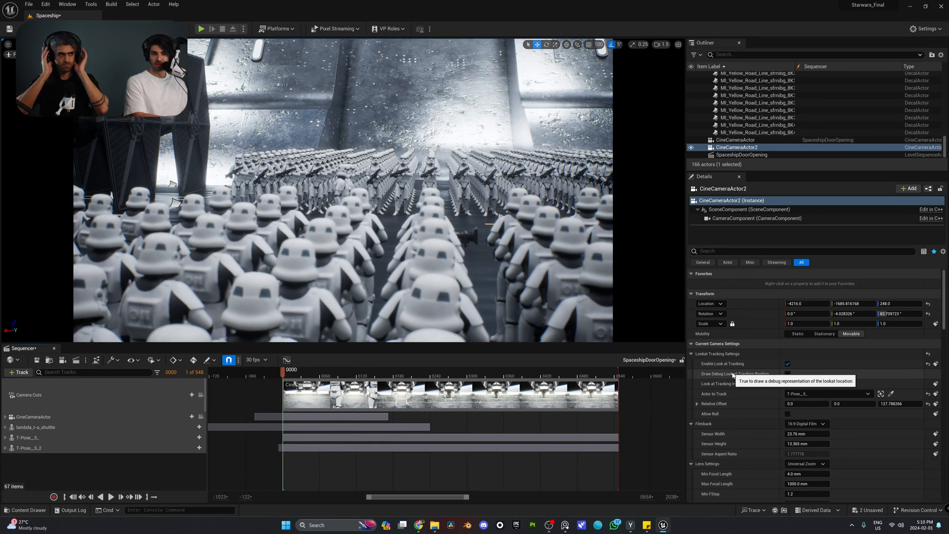
- Set CineCameraActor2's filmback sensor to 34 mm wide and 14 mm high, and enlarge the viewport area
{"action": "scroll", "coordinate": [746, 408], "scroll_direction": "down", "scroll_amount": 2}
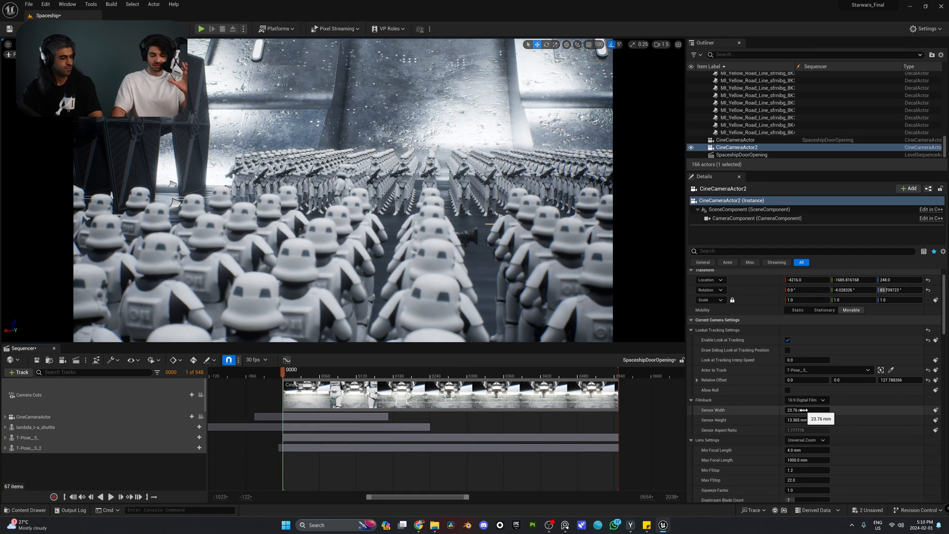
{"action": "type", "text": "34"}
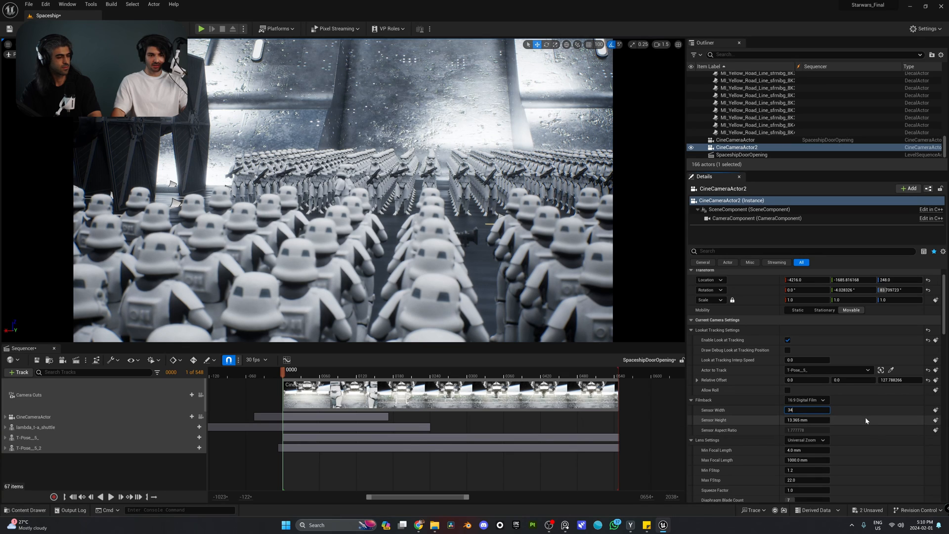
{"action": "key", "text": "Return"}
{"action": "type", "text": "14"}
{"action": "key", "text": "Return"}
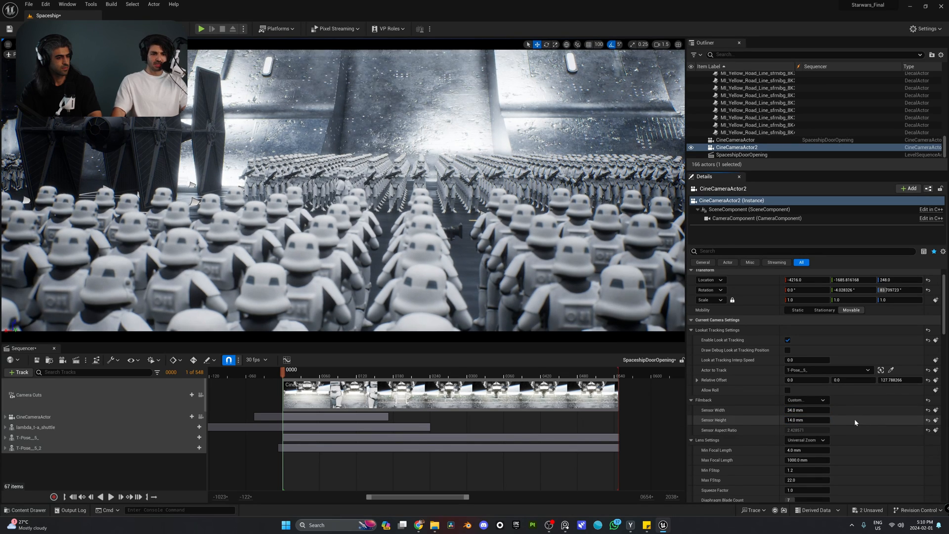
{"action": "left_click_drag", "start_coordinate": [455, 340], "coordinate": [455, 407]}
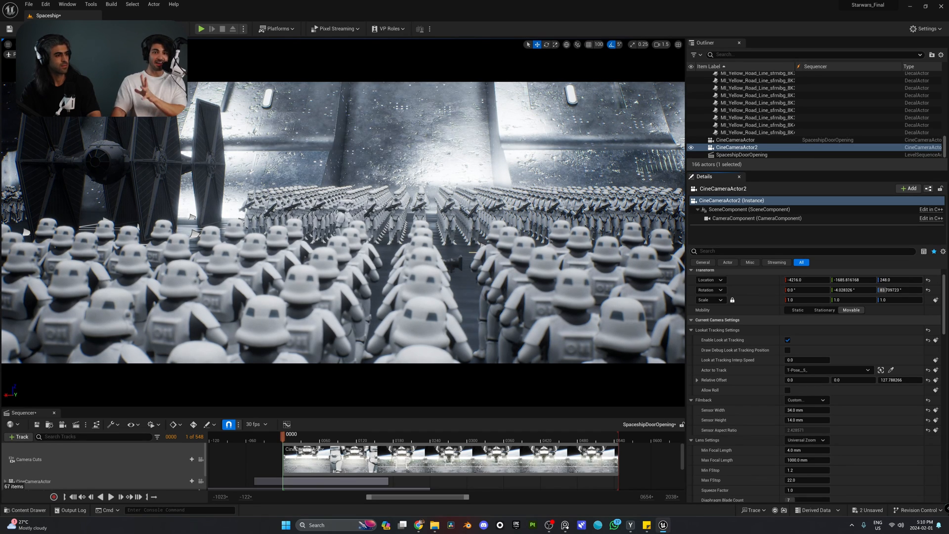
- Set CineCameraActor2's lens squeeze factor to 2.0 and its sensor height to 24 mm for an anamorphic look
{"action": "scroll", "coordinate": [749, 393], "scroll_direction": "down", "scroll_amount": 3}
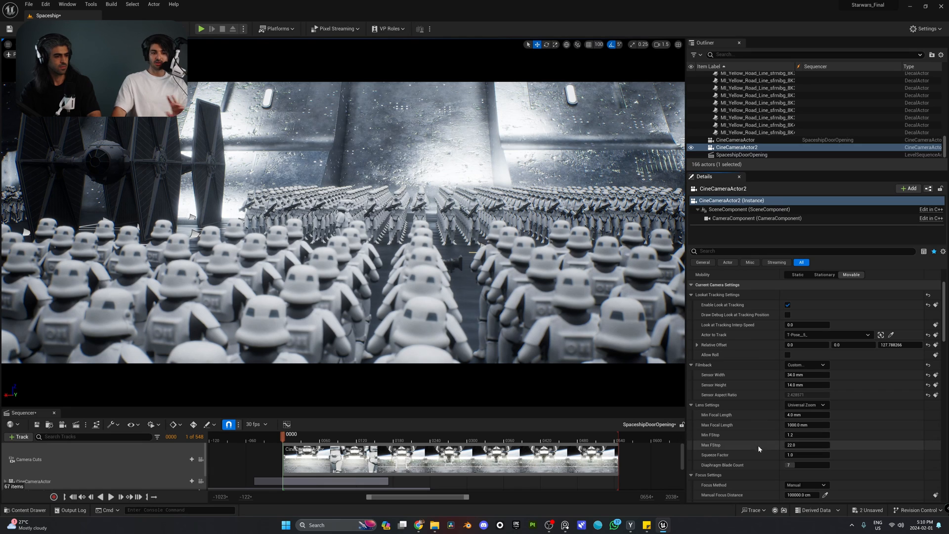
{"action": "left_click_drag", "start_coordinate": [803, 455], "coordinate": [840, 454]}
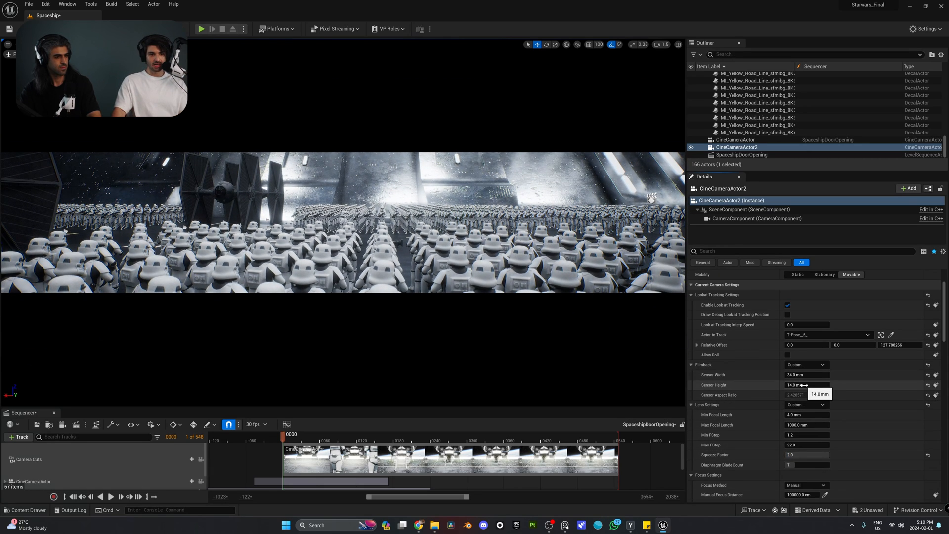
{"action": "type", "text": "24"}
{"action": "key", "text": "Return"}
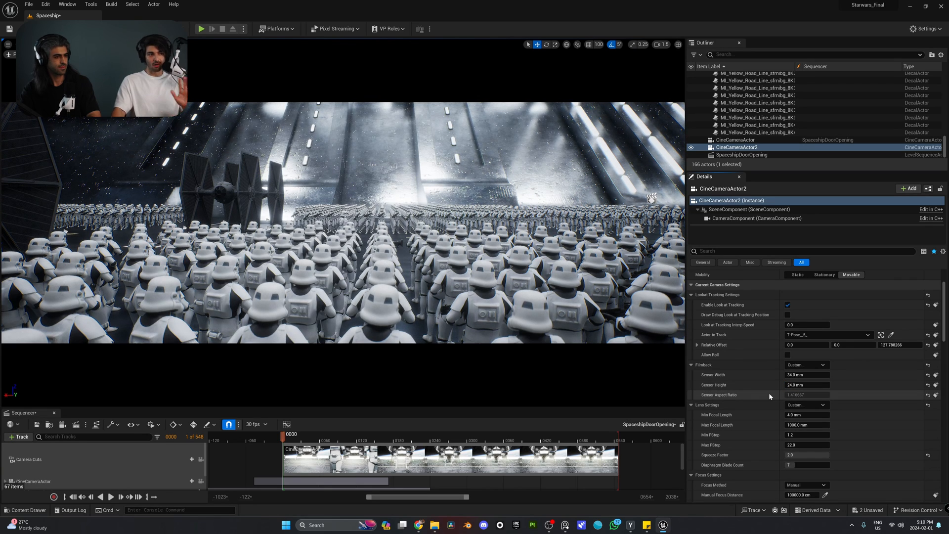
- Increase CineCameraActor2's current focal length to about 258.5 mm and open its aperture to 1.2
{"action": "scroll", "coordinate": [761, 390], "scroll_direction": "down", "scroll_amount": 1}
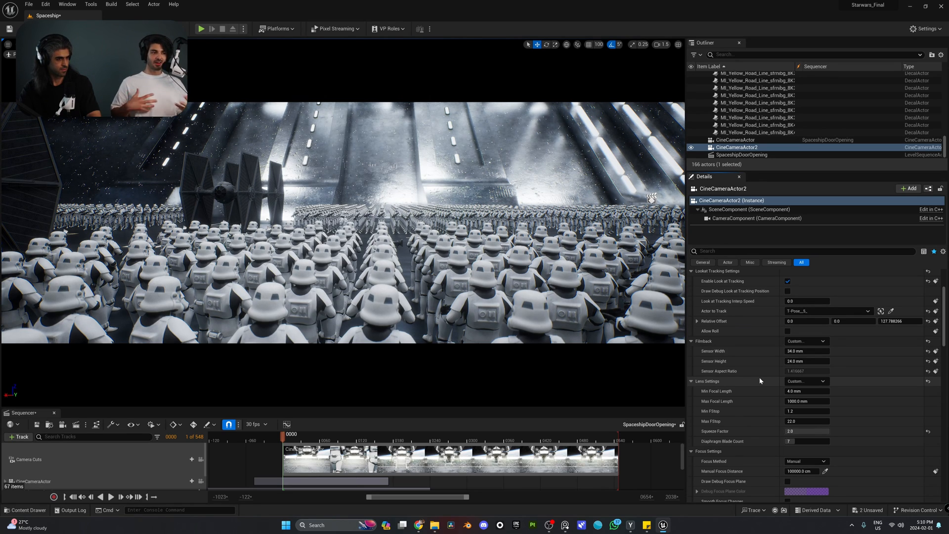
{"action": "scroll", "coordinate": [761, 381], "scroll_direction": "down", "scroll_amount": 4}
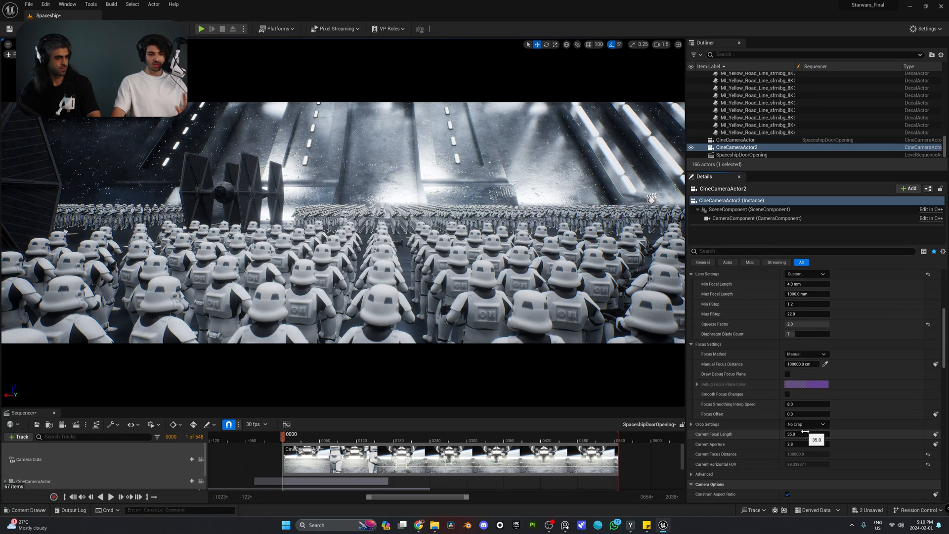
{"action": "mouse_move", "coordinate": [802, 434]}
{"action": "left_mouse_down"}
{"action": "mouse_move", "coordinate": [934, 434]}
{"action": "mouse_move", "coordinate": [800, 435]}
{"action": "left_mouse_up"}
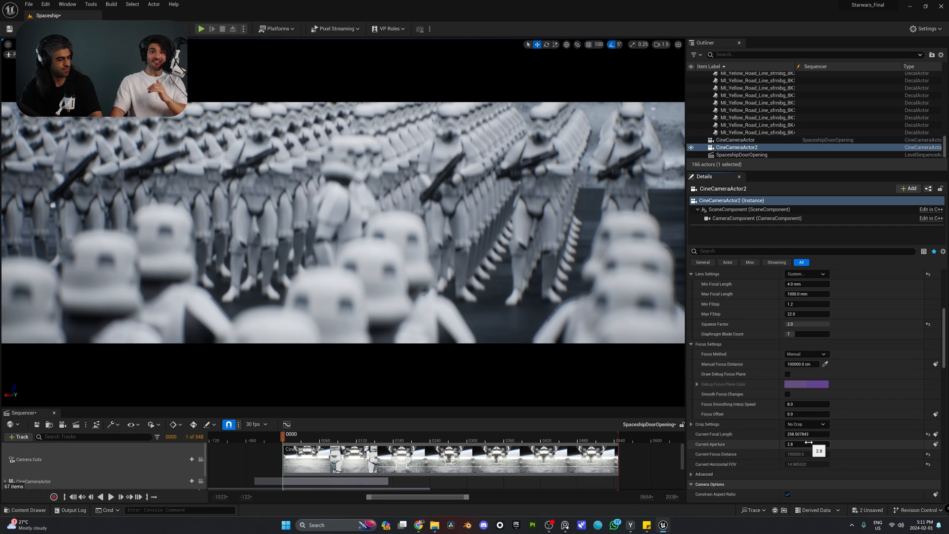
{"action": "left_click_drag", "start_coordinate": [811, 444], "coordinate": [781, 444]}
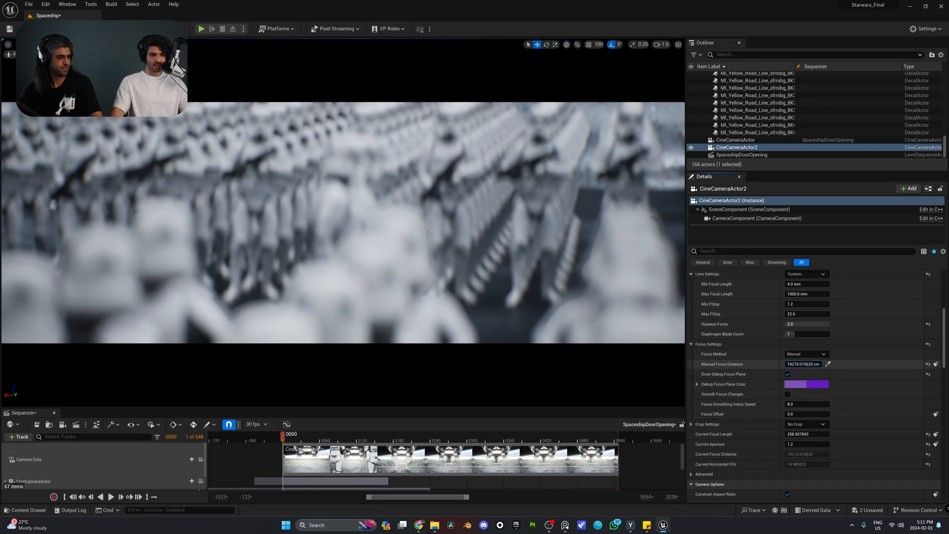
- With the debug focus plane drawn, pull the manual focus distance to about 1756 cm, onto the two walking stormtroopers
{"action": "left_click_drag", "start_coordinate": [803, 364], "coordinate": [783, 364]}
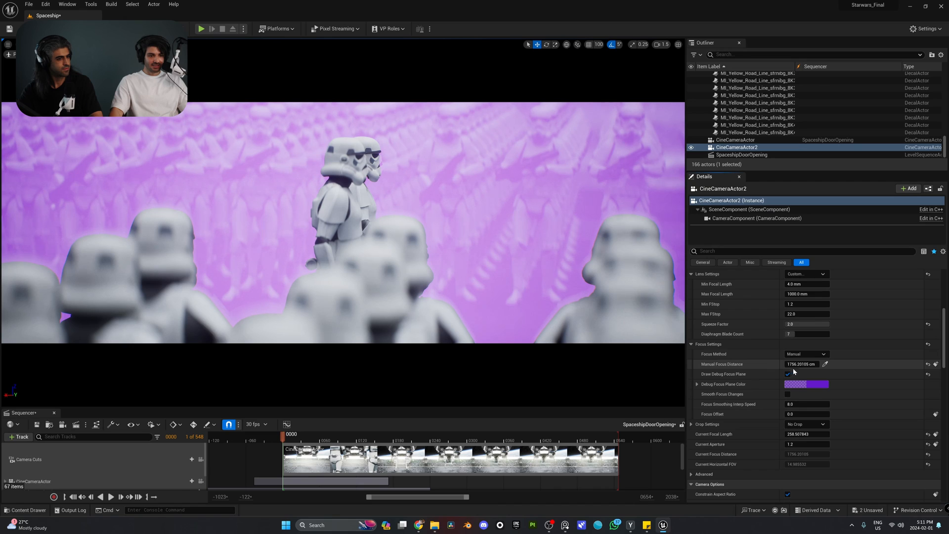
- Set CineCameraActor2's manual focus distance to about 1800.6 cm with the debug focus plane off, and play the shot from the start
{"action": "mouse_move", "coordinate": [802, 364]}
{"action": "left_mouse_down"}
{"action": "mouse_move", "coordinate": [821, 363]}
{"action": "mouse_move", "coordinate": [810, 364]}
{"action": "left_mouse_up"}
{"action": "left_click", "coordinate": [788, 374]}
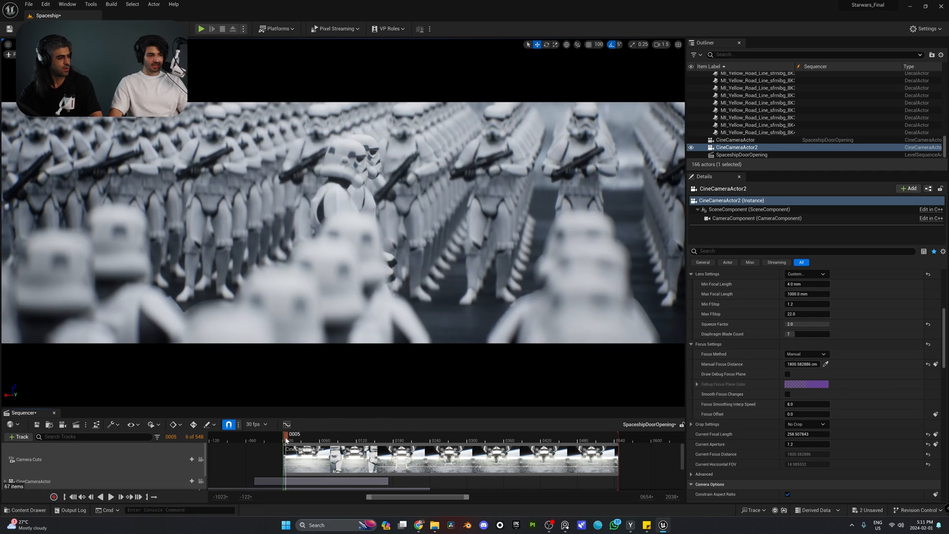
{"action": "key", "text": "space"}
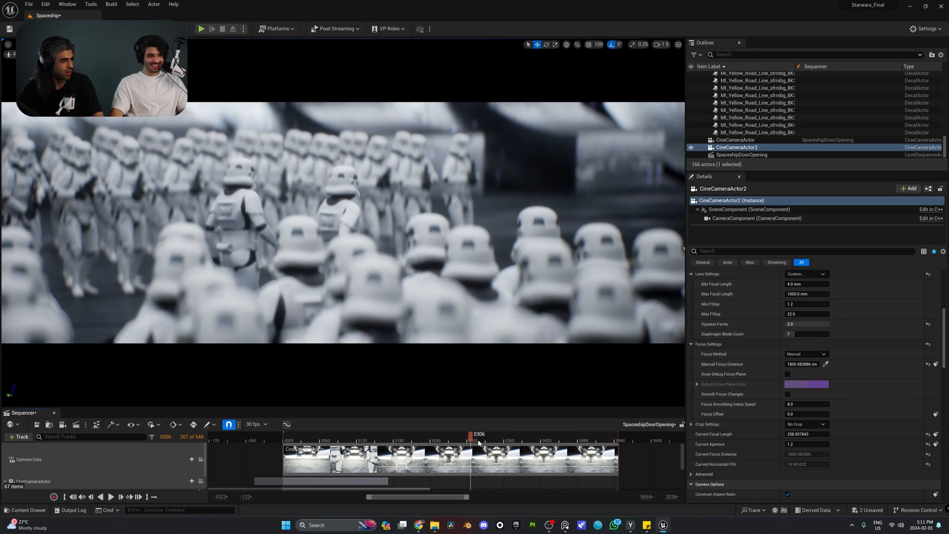
{"action": "left_click", "coordinate": [334, 439]}
{"action": "left_click", "coordinate": [73, 497]}
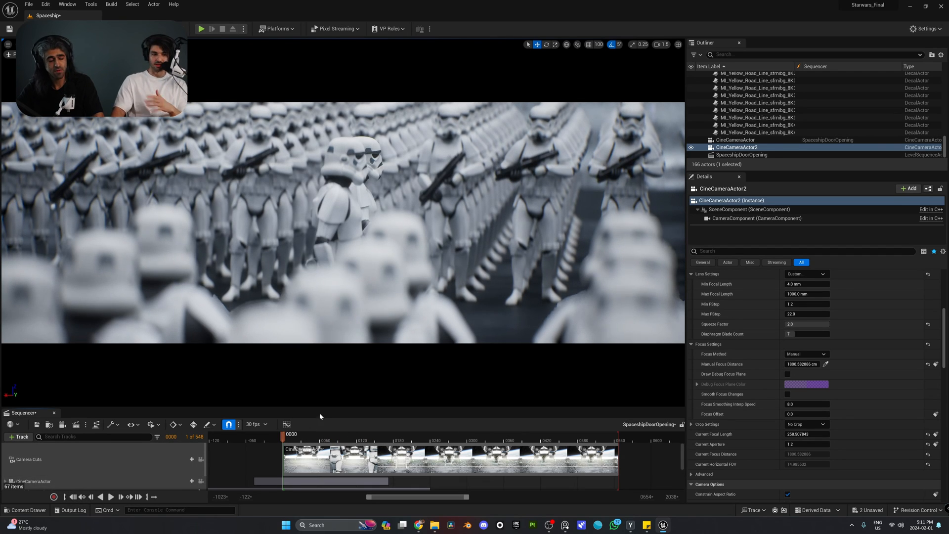
- Enlarge the Sequencer area, stop piloting the camera, and add CineCameraActor2 as a track in the SpaceshipDoorOpening sequence
{"action": "left_click_drag", "start_coordinate": [316, 397], "coordinate": [316, 341]}
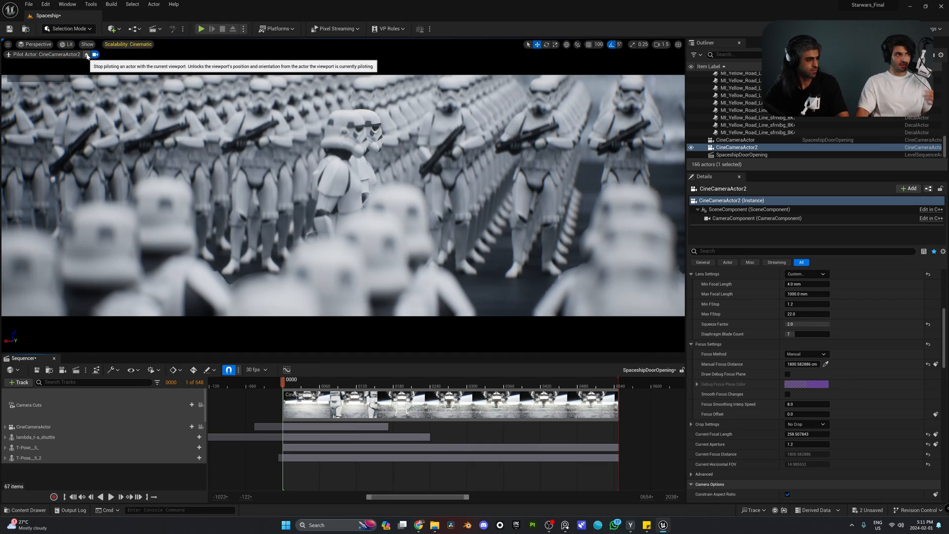
{"action": "left_click", "coordinate": [94, 55]}
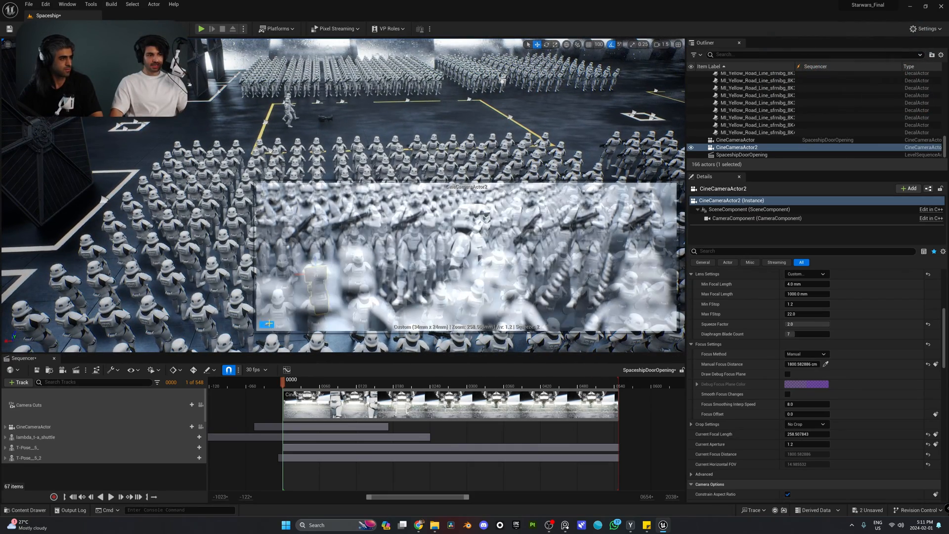
{"action": "right_click_drag", "start_coordinate": [292, 335], "coordinate": [249, 333]}
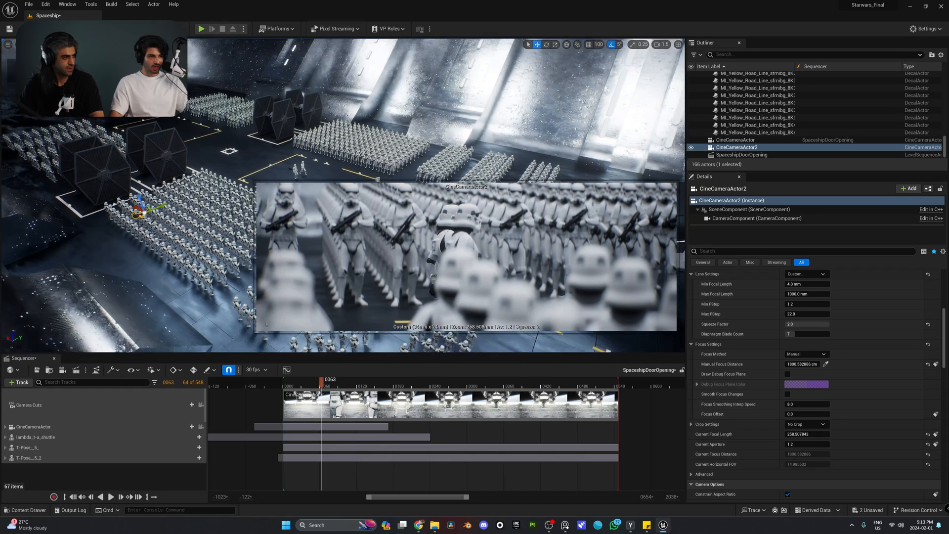
{"action": "right_click_drag", "start_coordinate": [250, 333], "coordinate": [297, 333]}
{"action": "left_click_drag", "start_coordinate": [320, 384], "coordinate": [291, 385]}
{"action": "left_click", "coordinate": [21, 383]}
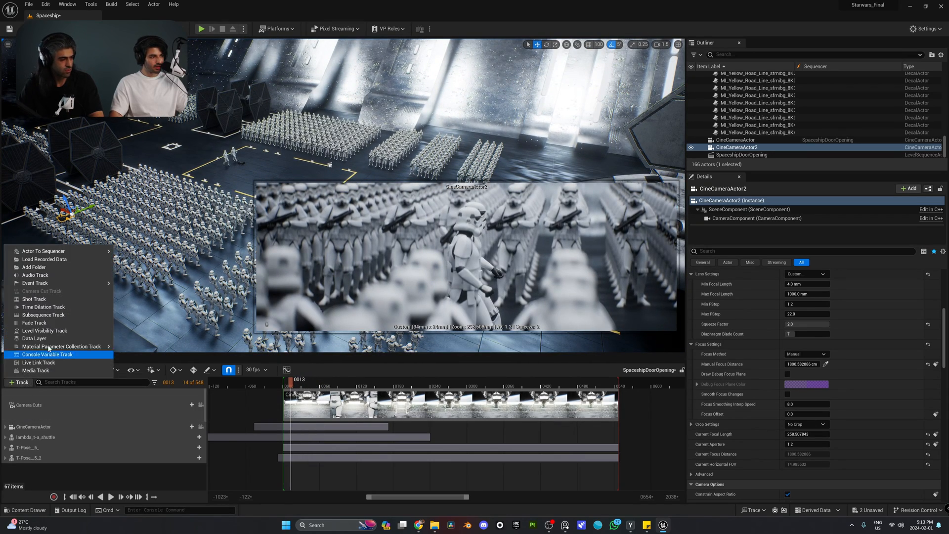
{"action": "mouse_move", "coordinate": [64, 251]}
{"action": "left_click", "coordinate": [158, 254]}
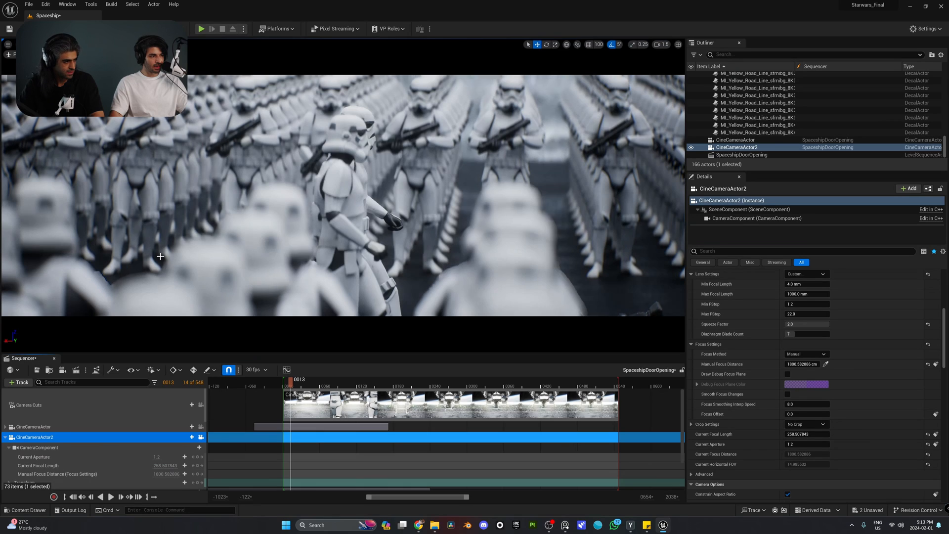
- Add a Transform key for CineCameraActor2 at frame 0000
{"action": "left_click_drag", "start_coordinate": [292, 386], "coordinate": [320, 387]}
{"action": "left_click", "coordinate": [73, 497]}
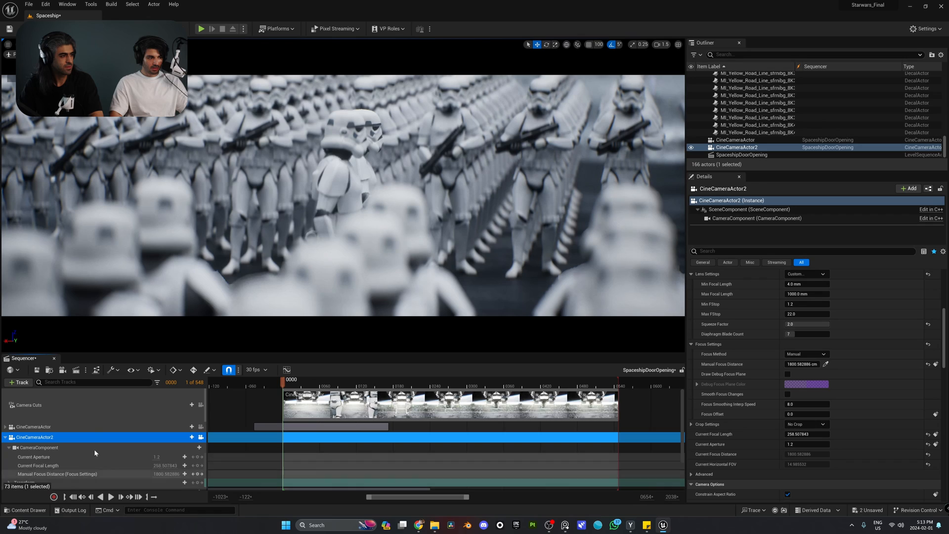
{"action": "scroll", "coordinate": [20, 435], "scroll_direction": "down", "scroll_amount": 2}
{"action": "left_click", "coordinate": [12, 445]}
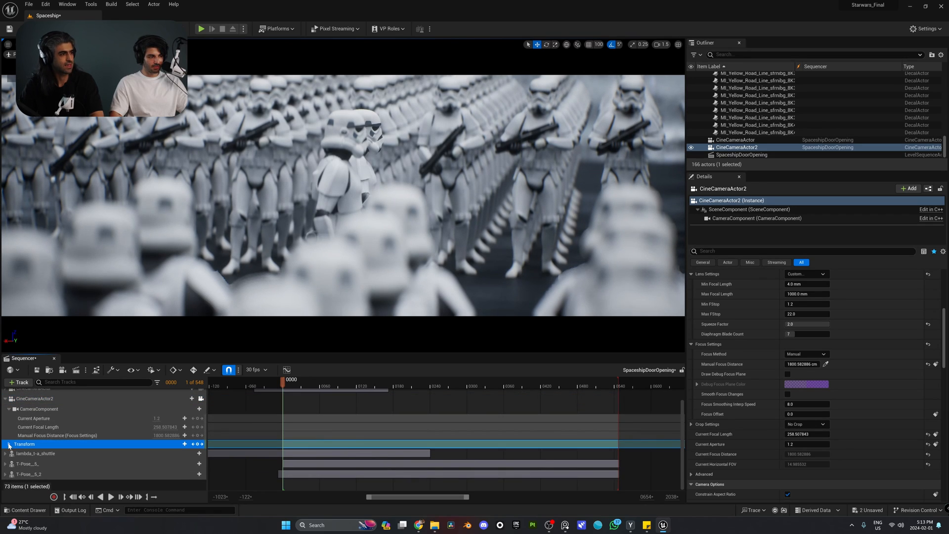
{"action": "left_click", "coordinate": [9, 443]}
{"action": "scroll", "coordinate": [113, 417], "scroll_direction": "down", "scroll_amount": 1}
{"action": "left_click", "coordinate": [198, 423]}
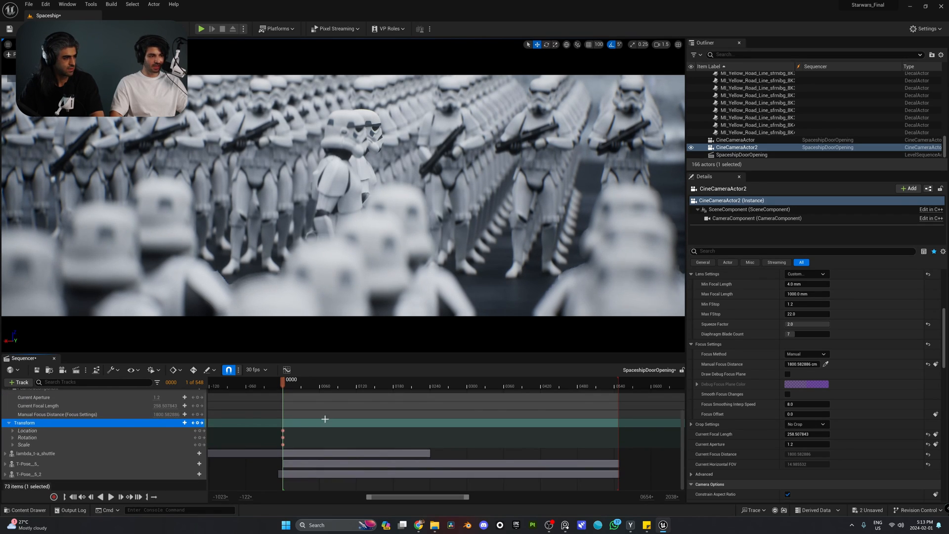
- At frame 0332, move CineCameraActor2 sideways along the formation to keep pace with the walking stormtroopers, and key its Transform
{"action": "scroll", "coordinate": [107, 426], "scroll_direction": "up", "scroll_amount": 4}
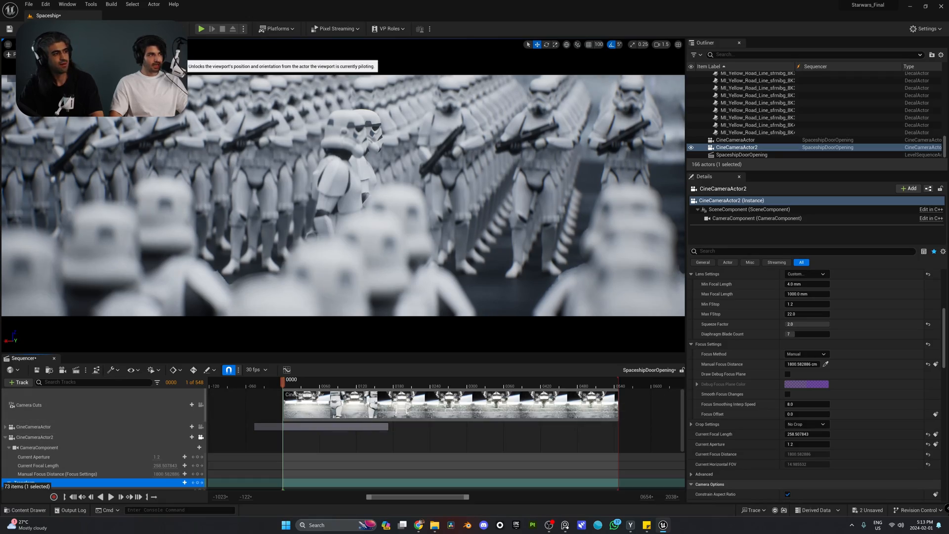
{"action": "left_click", "coordinate": [9, 54]}
{"action": "scroll", "coordinate": [332, 176], "scroll_direction": "up", "scroll_amount": 2}
{"action": "mouse_move", "coordinate": [332, 177]}
{"action": "right_mouse_down"}
{"action": "mouse_move", "coordinate": [309, 198]}
{"action": "mouse_move", "coordinate": [333, 177]}
{"action": "right_mouse_up"}
{"action": "right_click_drag", "start_coordinate": [272, 322], "coordinate": [321, 349]}
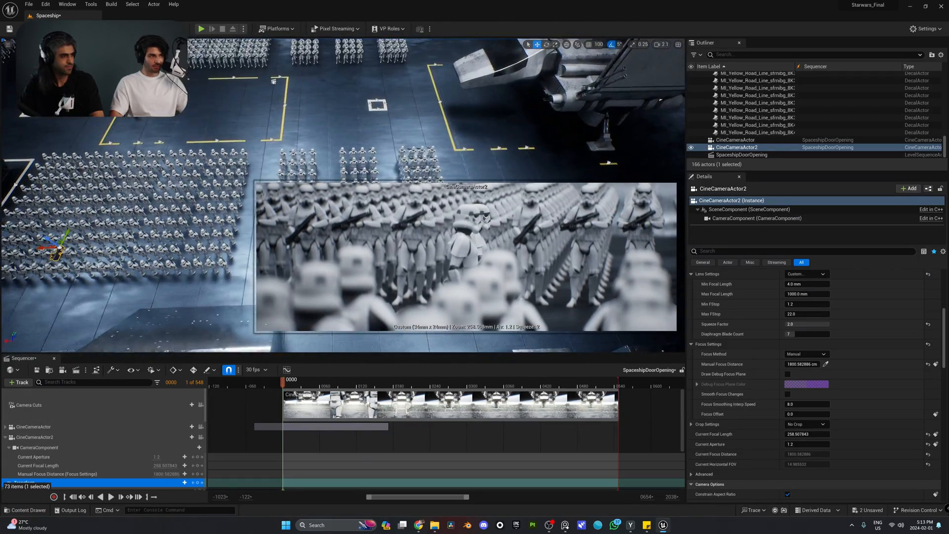
{"action": "right_click_drag", "start_coordinate": [272, 322], "coordinate": [299, 181]}
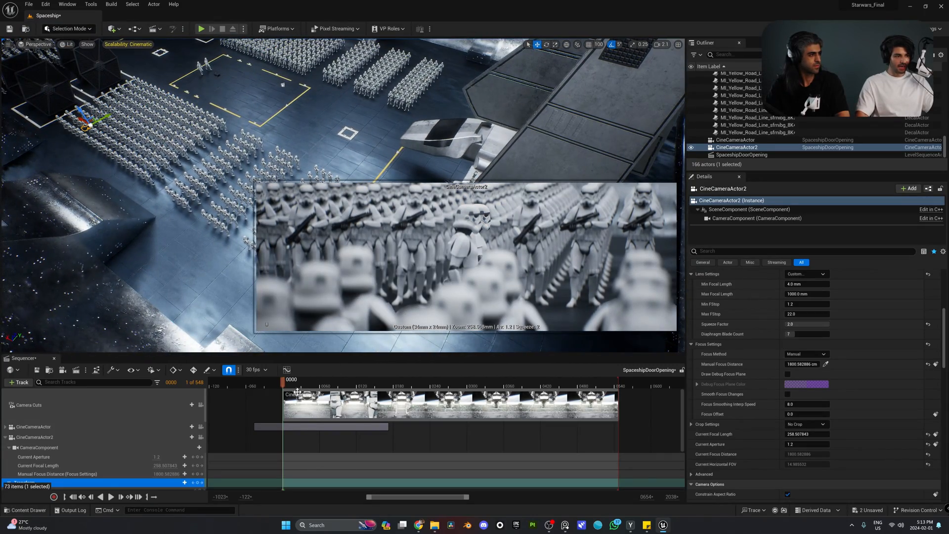
{"action": "left_click_drag", "start_coordinate": [297, 392], "coordinate": [486, 394]}
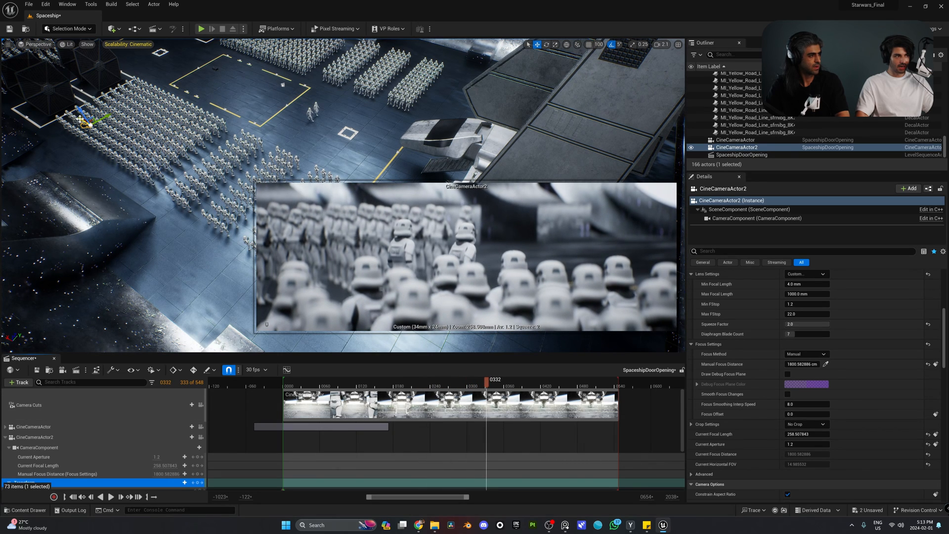
{"action": "left_click_drag", "start_coordinate": [80, 119], "coordinate": [234, 214]}
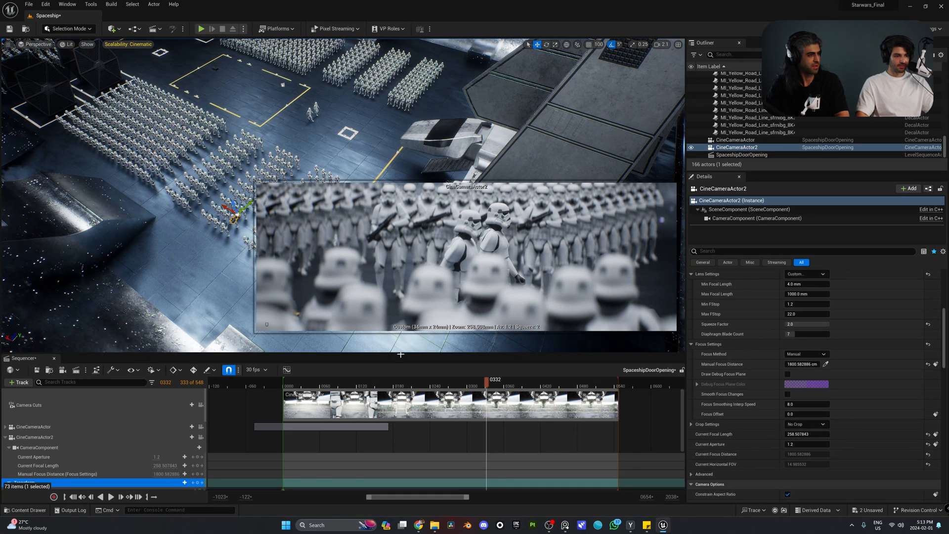
{"action": "scroll", "coordinate": [92, 456], "scroll_direction": "down", "scroll_amount": 1}
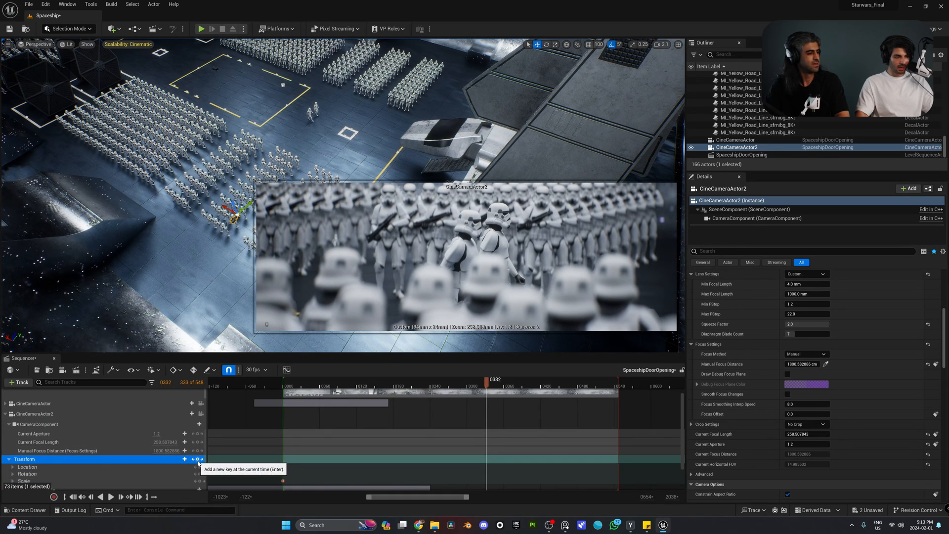
{"action": "left_click", "coordinate": [198, 459]}
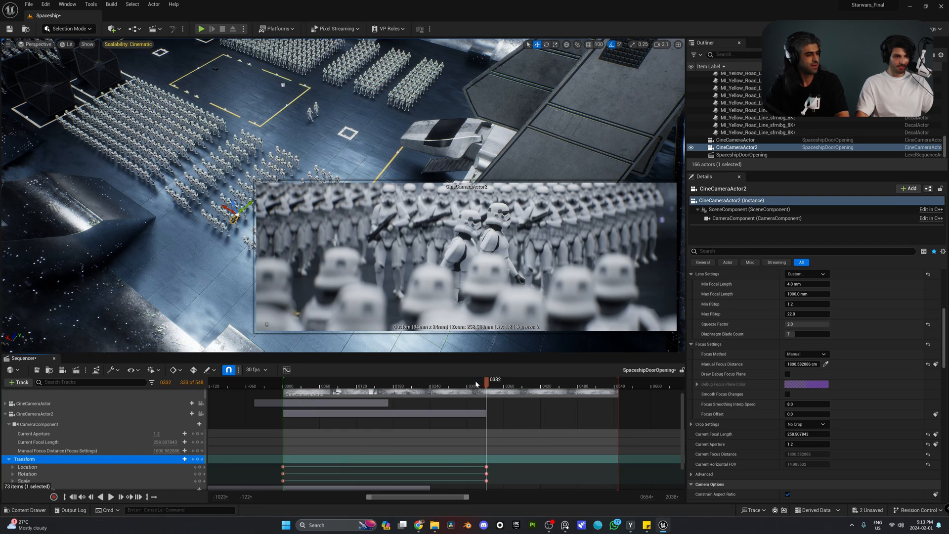
- Look through CineCameraActor2 and play its keyed move from frame 0000 to review the shot
{"action": "left_click_drag", "start_coordinate": [476, 384], "coordinate": [292, 382]}
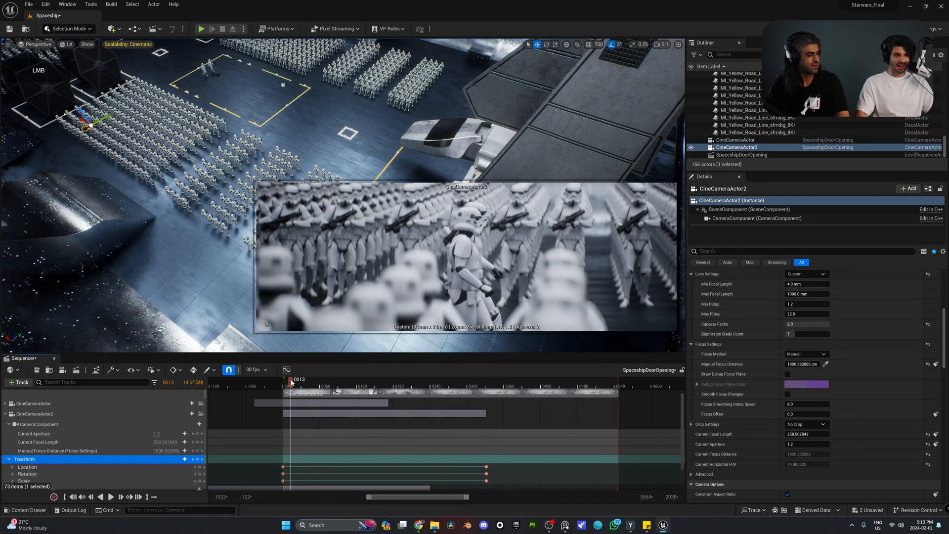
{"action": "left_click", "coordinate": [73, 497]}
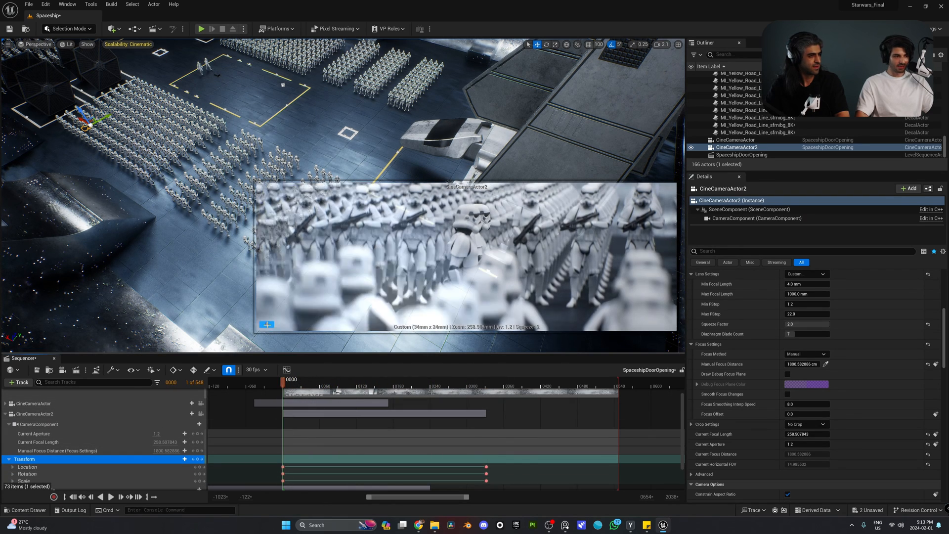
{"action": "left_click", "coordinate": [36, 44]}
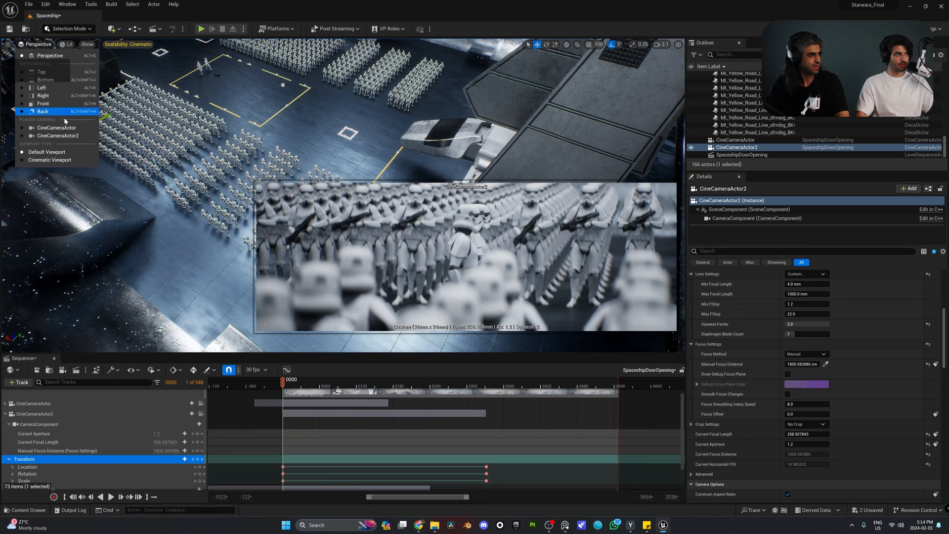
{"action": "left_click", "coordinate": [68, 140]}
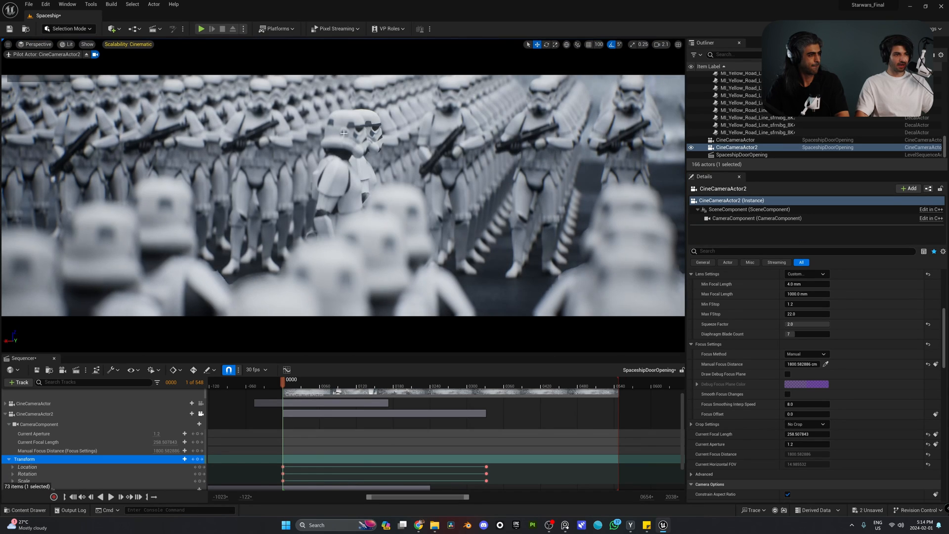
{"action": "key", "text": "space"}
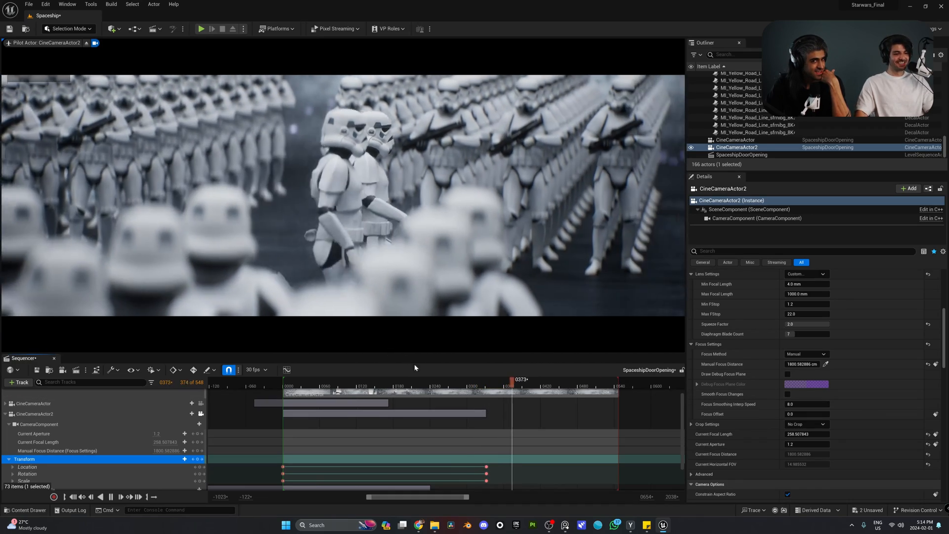
{"action": "left_click", "coordinate": [449, 384]}
{"action": "left_click_drag", "start_coordinate": [438, 386], "coordinate": [283, 388]}
- Set CineCameraActor2's Look at Tracking Interp Speed to 4.0 and play the shot from the start
{"action": "scroll", "coordinate": [125, 434], "scroll_direction": "down", "scroll_amount": 1}
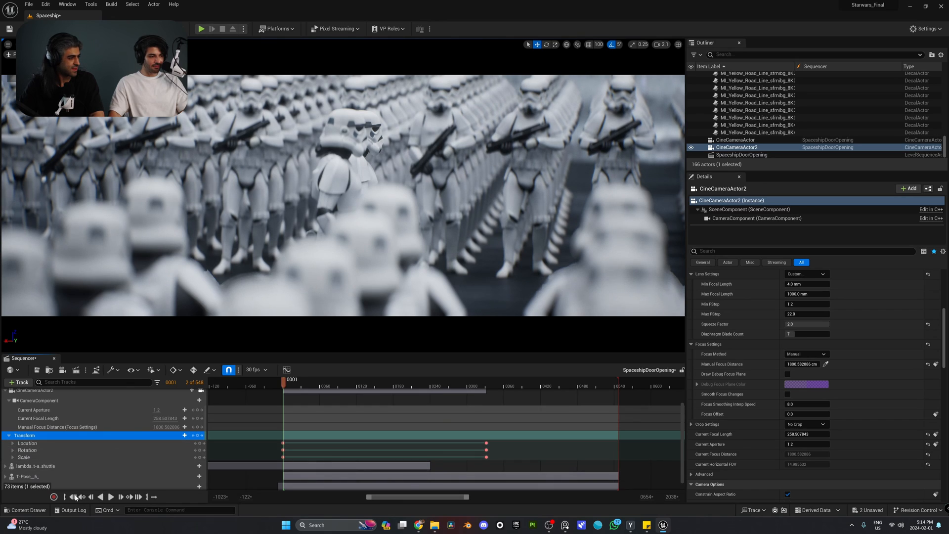
{"action": "left_click", "coordinate": [75, 497]}
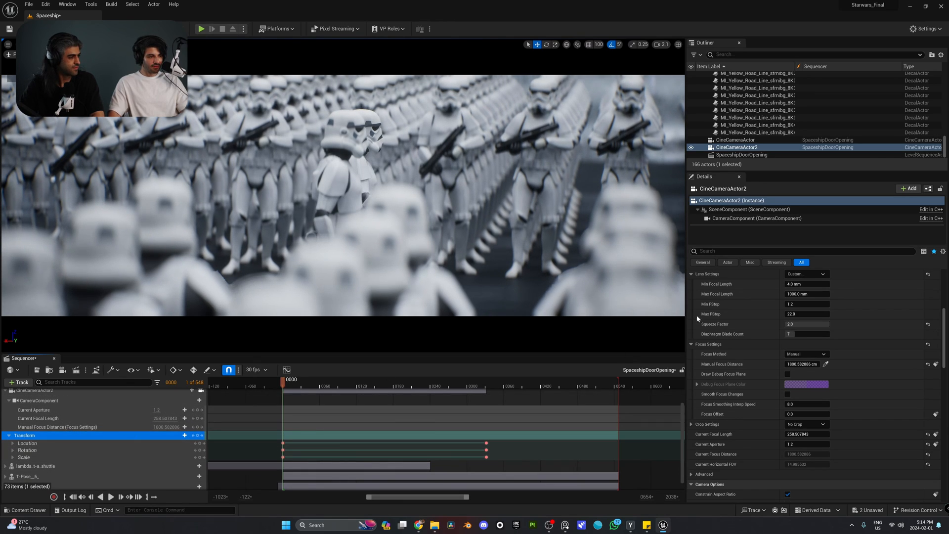
{"action": "scroll", "coordinate": [751, 328], "scroll_direction": "up", "scroll_amount": 8}
{"action": "scroll", "coordinate": [760, 353], "scroll_direction": "up", "scroll_amount": 1}
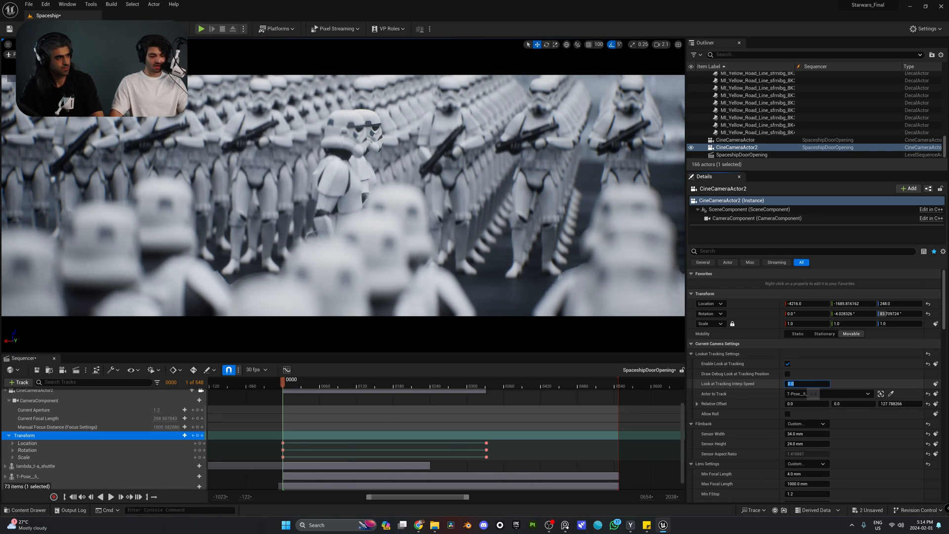
{"action": "key", "text": "Return"}
{"action": "left_click_drag", "start_coordinate": [308, 385], "coordinate": [282, 384]}
{"action": "key", "text": "space"}
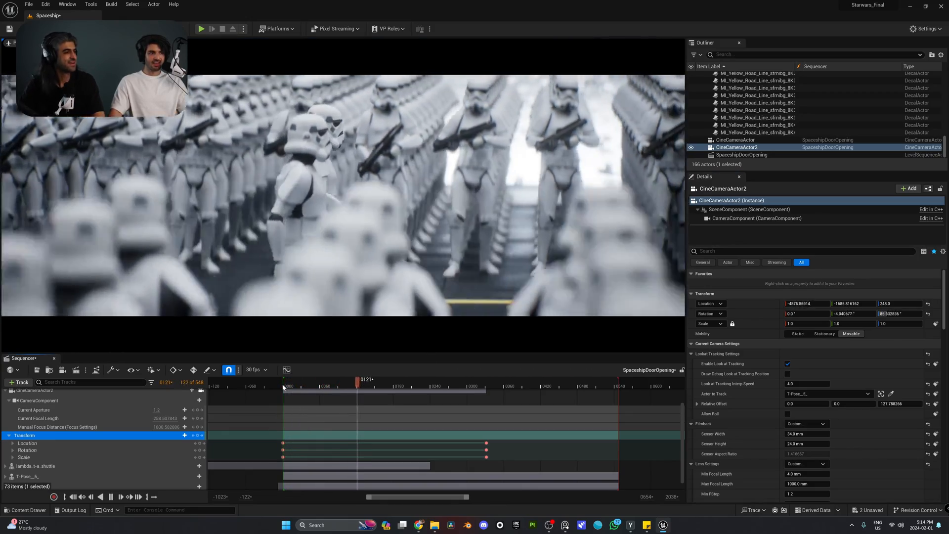
{"action": "key", "text": "space"}
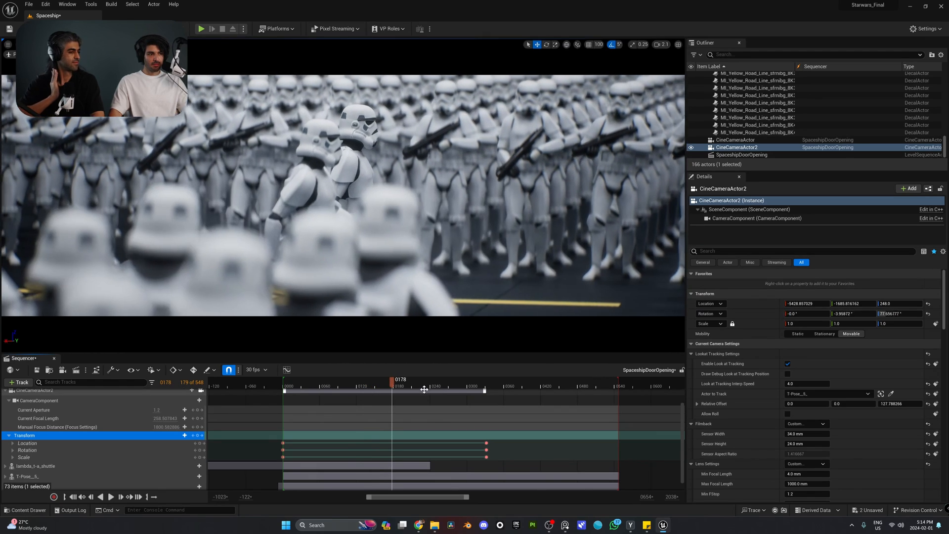
- Change the interpolation of CineCameraActor2's starting Transform keys at frame 0000 to Linear
{"action": "key", "text": "Up"}
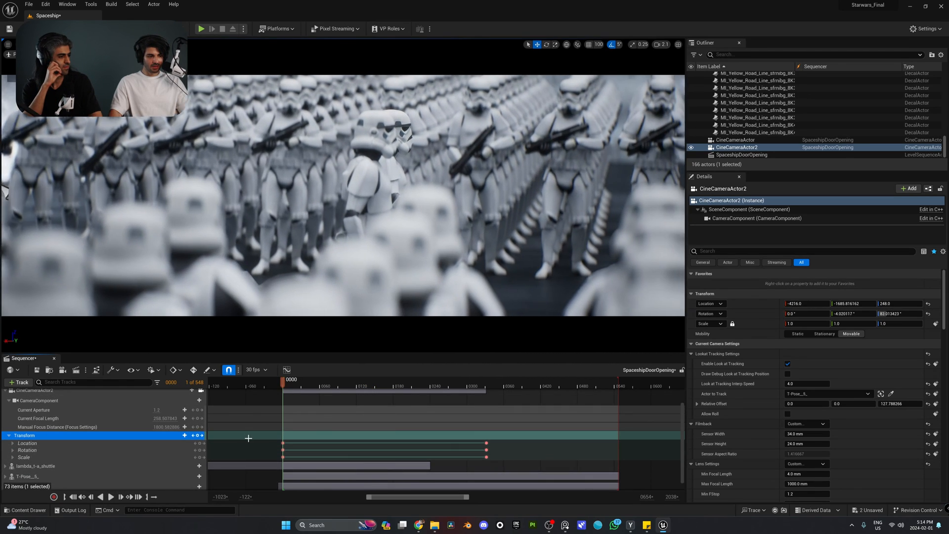
{"action": "left_click_drag", "start_coordinate": [248, 439], "coordinate": [283, 458]}
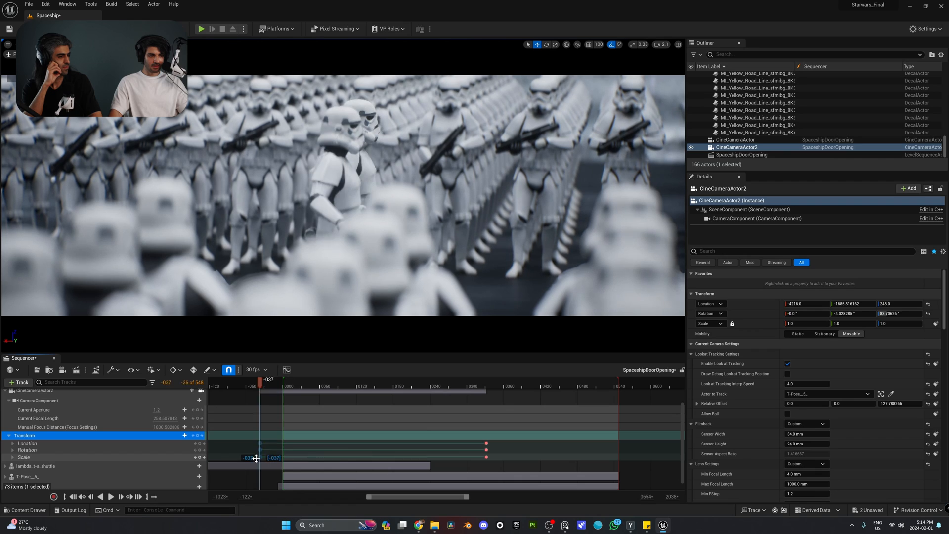
{"action": "left_click_drag", "start_coordinate": [225, 458], "coordinate": [252, 457]}
{"action": "key", "text": "ctrl+z"}
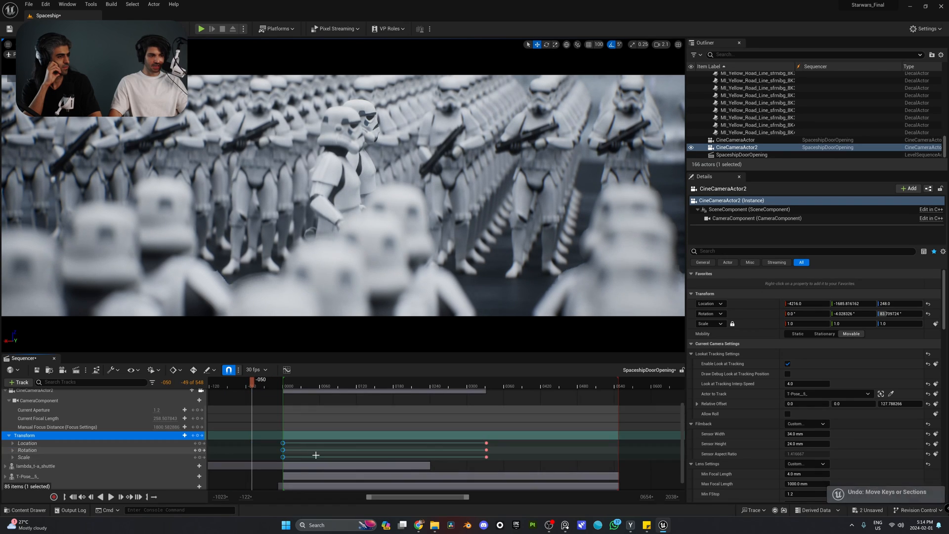
{"action": "right_click", "coordinate": [283, 455]}
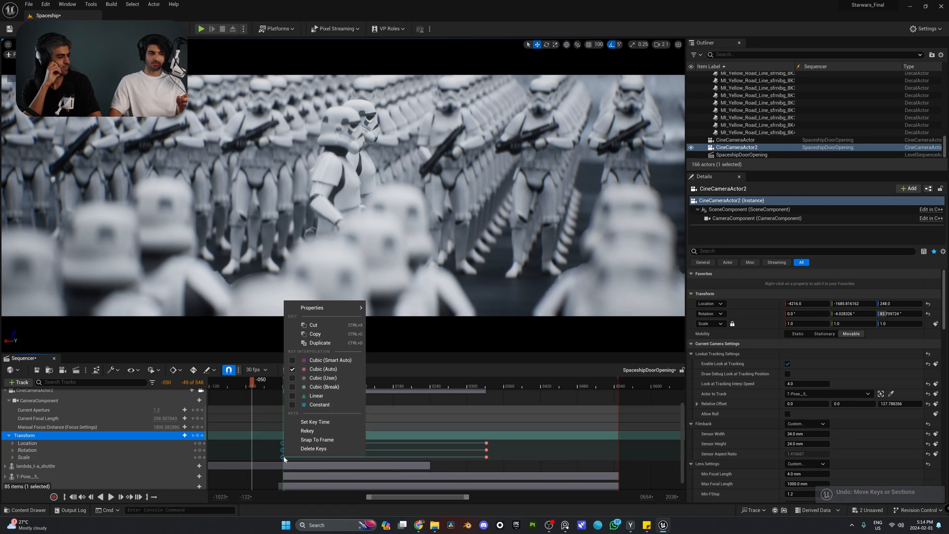
{"action": "left_click", "coordinate": [292, 396]}
{"action": "left_click", "coordinate": [250, 456]}
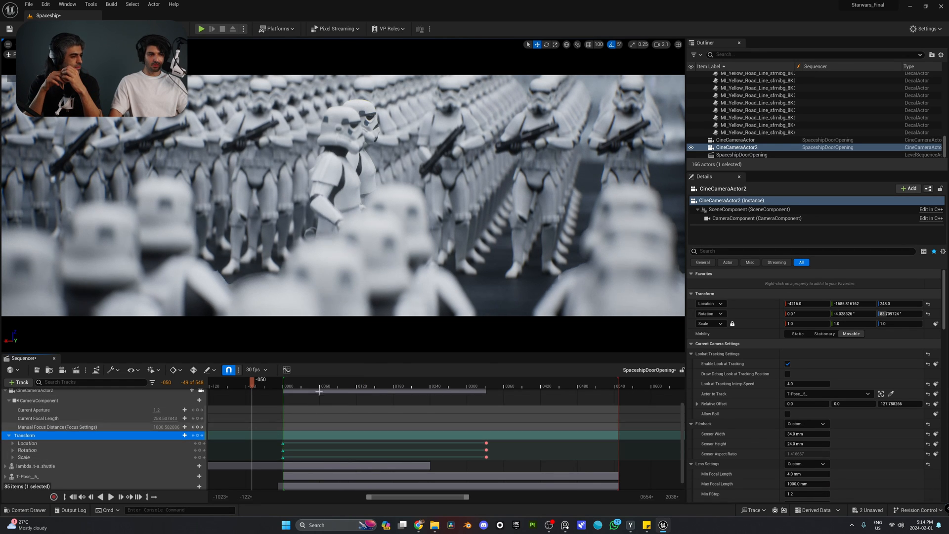
- Play the camera move, and shift CineCameraActor2's starting Transform keys back to about frame -80
{"action": "left_click_drag", "start_coordinate": [317, 386], "coordinate": [291, 385]}
{"action": "key", "text": "space"}
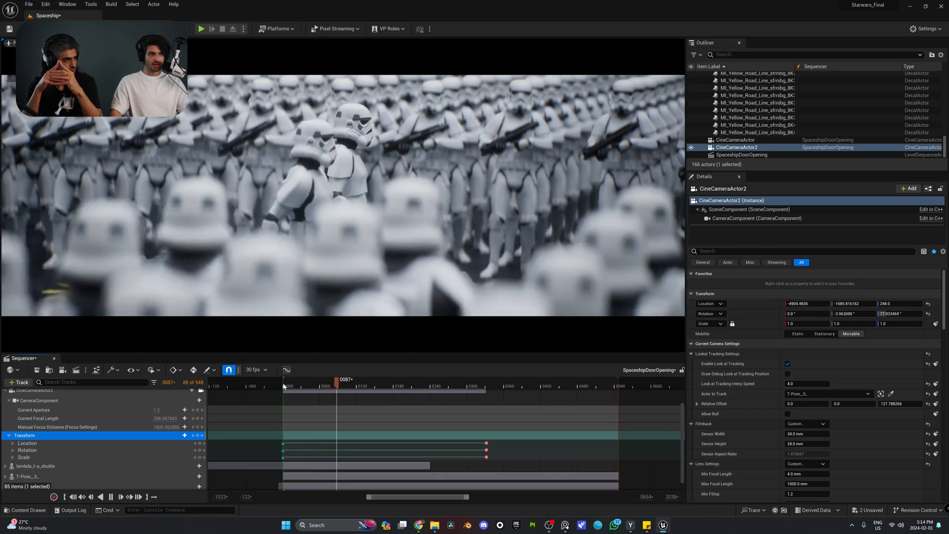
{"action": "key", "text": "space"}
{"action": "left_click_drag", "start_coordinate": [266, 439], "coordinate": [237, 454]}
{"action": "left_click_drag", "start_coordinate": [299, 386], "coordinate": [283, 386]}
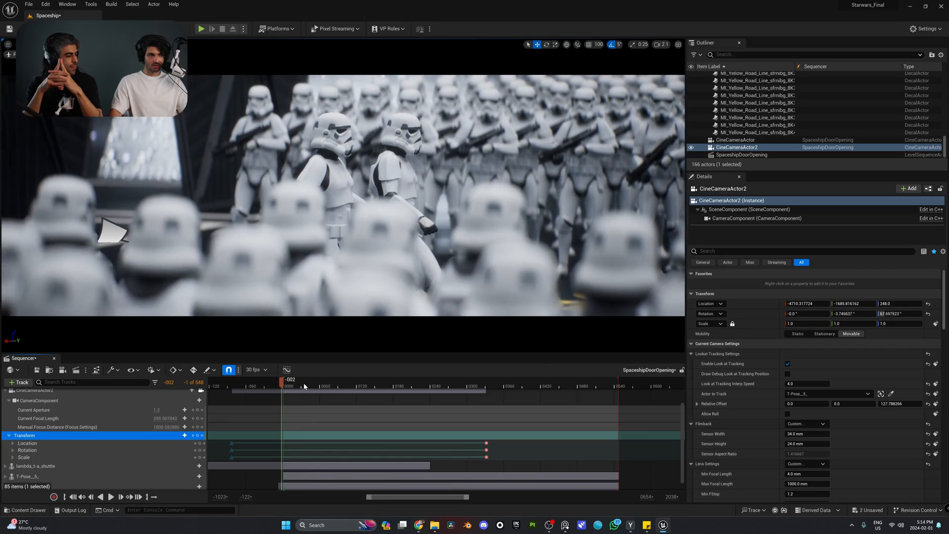
- Play the camera move, and disable Receives Decals on both walking stormtroopers, T-Pose__5_2 and T-Pose__5_
{"action": "key", "text": "space"}
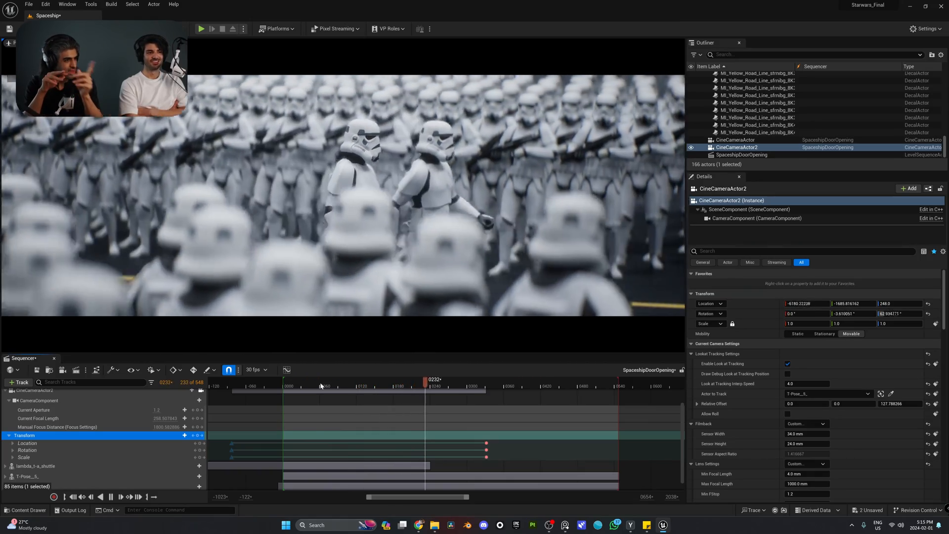
{"action": "left_click", "coordinate": [463, 388]}
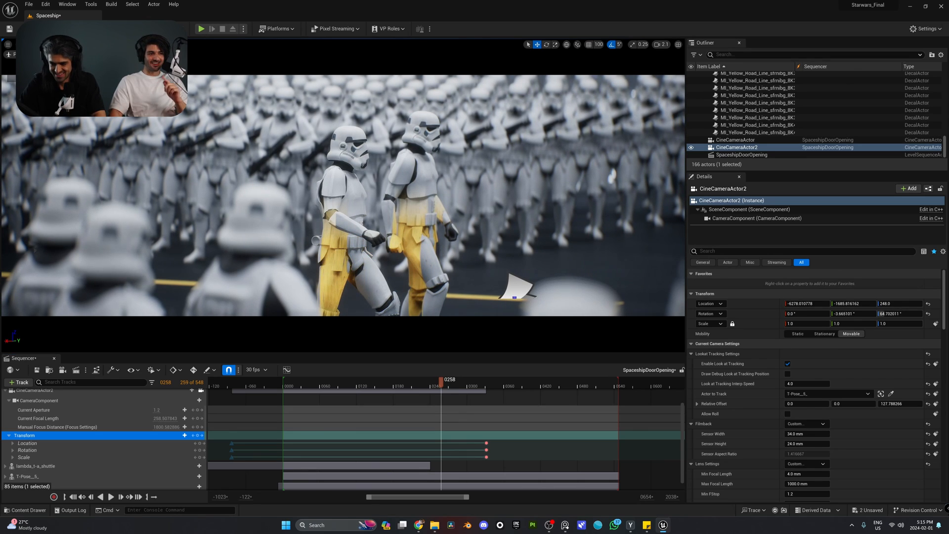
{"action": "left_click", "coordinate": [383, 216]}
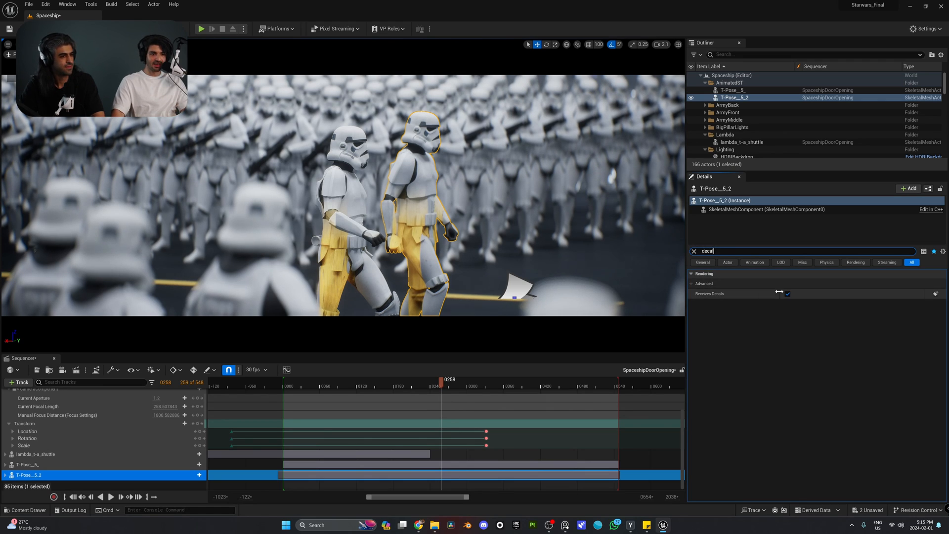
{"action": "left_click", "coordinate": [787, 294]}
{"action": "left_click", "coordinate": [346, 198]}
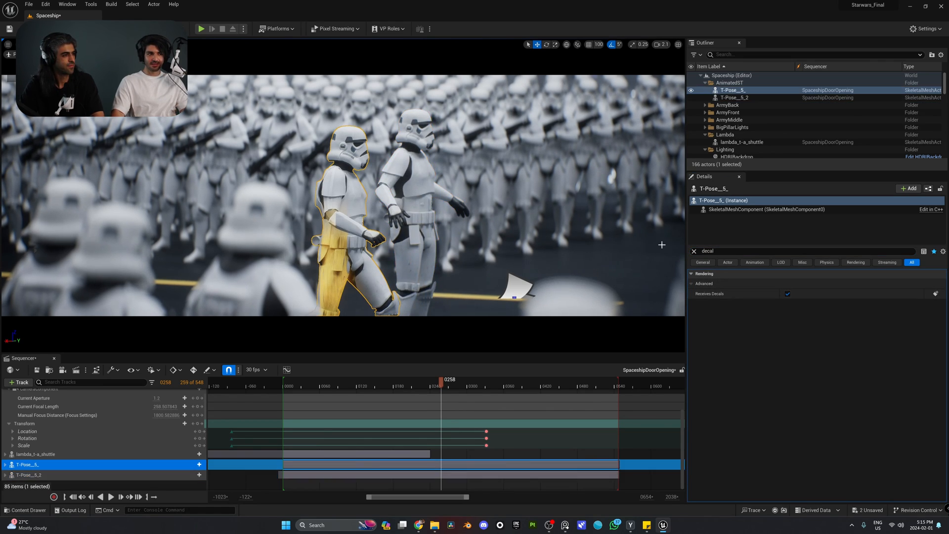
{"action": "left_click", "coordinate": [787, 294]}
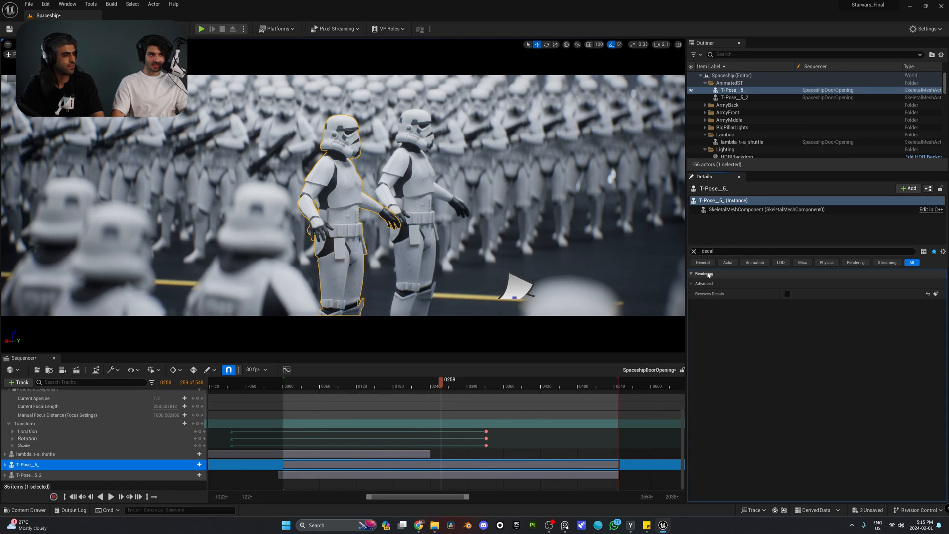
{"action": "left_click", "coordinate": [695, 251]}
- At frame 0023, widen CineCameraActor2's shot by lowering its Current Focal Length to about 154.6
{"action": "left_click_drag", "start_coordinate": [441, 382], "coordinate": [296, 389]}
{"action": "left_click", "coordinate": [293, 389]}
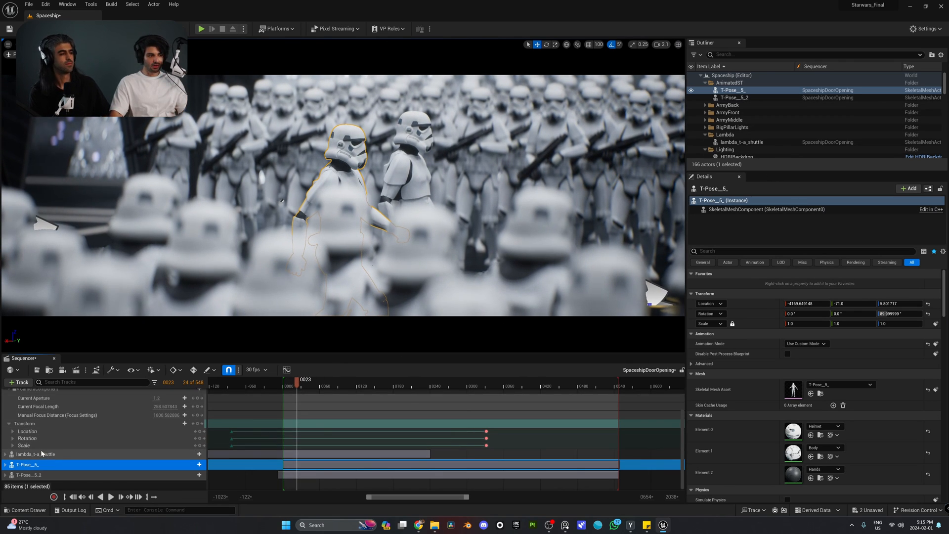
{"action": "scroll", "coordinate": [65, 420], "scroll_direction": "up", "scroll_amount": 2}
{"action": "left_click", "coordinate": [54, 426]}
{"action": "scroll", "coordinate": [751, 395], "scroll_direction": "down", "scroll_amount": 10}
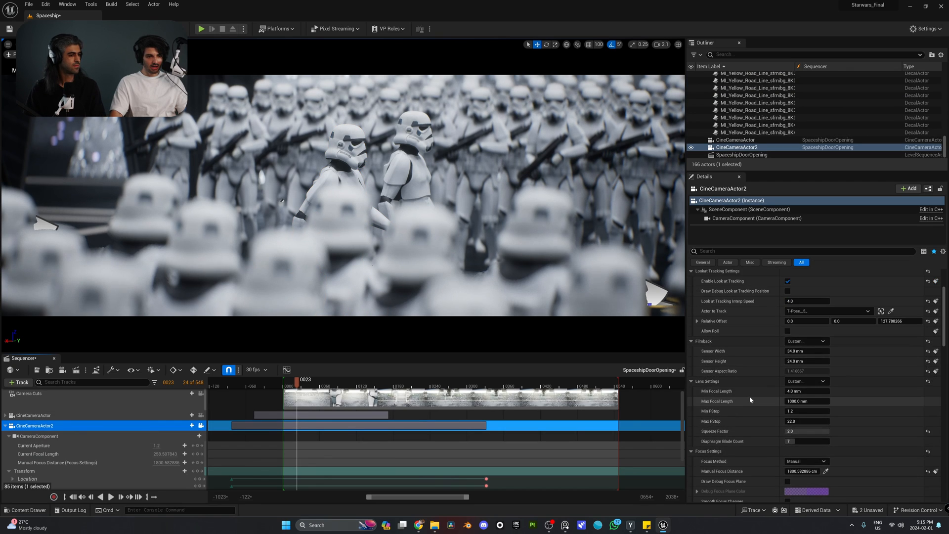
{"action": "left_click_drag", "start_coordinate": [810, 411], "coordinate": [758, 411]}
{"action": "left_click", "coordinate": [377, 405]}
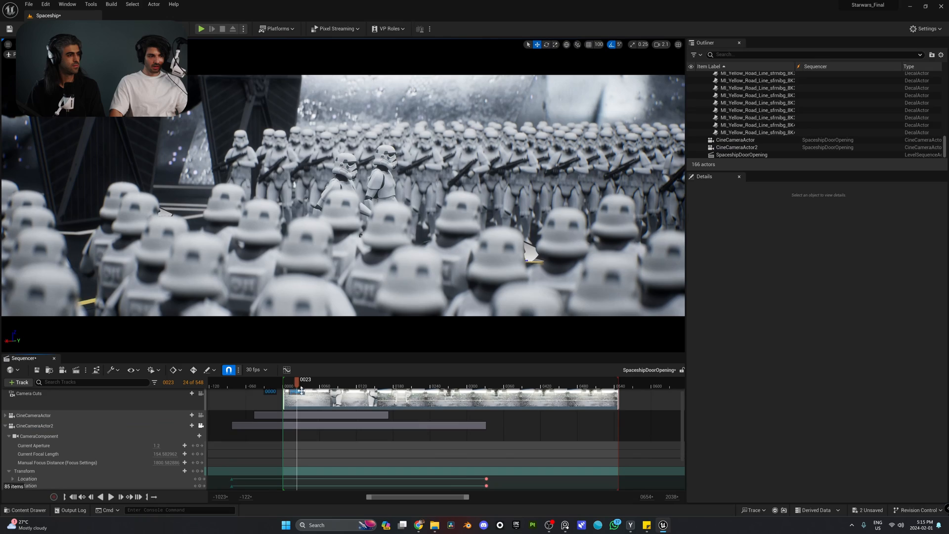
- Scrub through CineCameraActor2's wider shot and play it from frame 0000 to review the framing
{"action": "left_click_drag", "start_coordinate": [300, 390], "coordinate": [315, 390]}
{"action": "key", "text": "space"}
{"action": "left_click", "coordinate": [284, 386]}
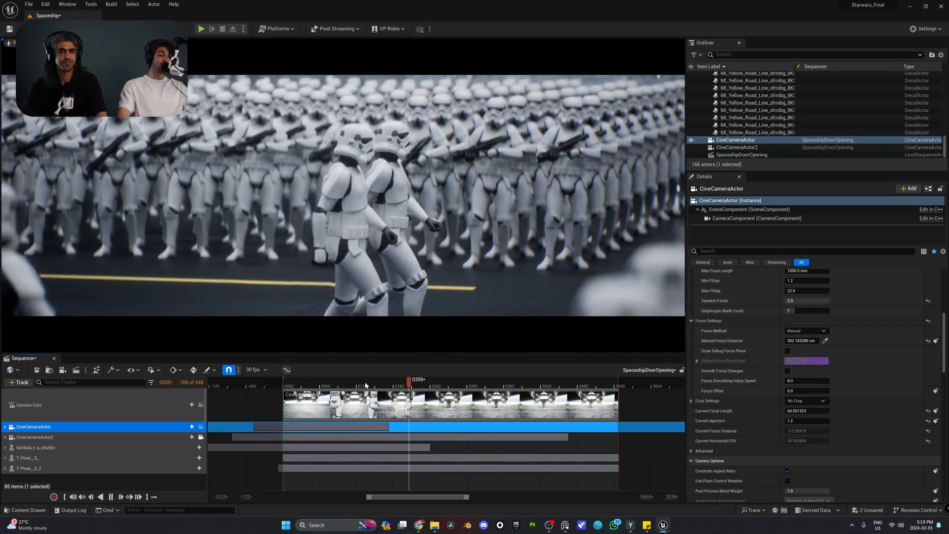
- Look through CineCameraActor and scrub its shot to frame 0078
{"action": "left_click", "coordinate": [201, 426]}
{"action": "left_click_drag", "start_coordinate": [316, 386], "coordinate": [333, 386]}
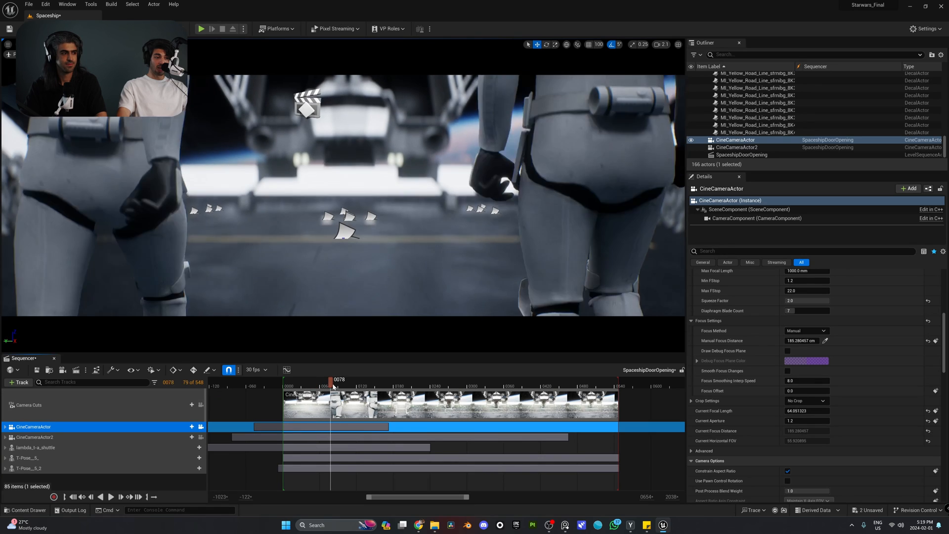